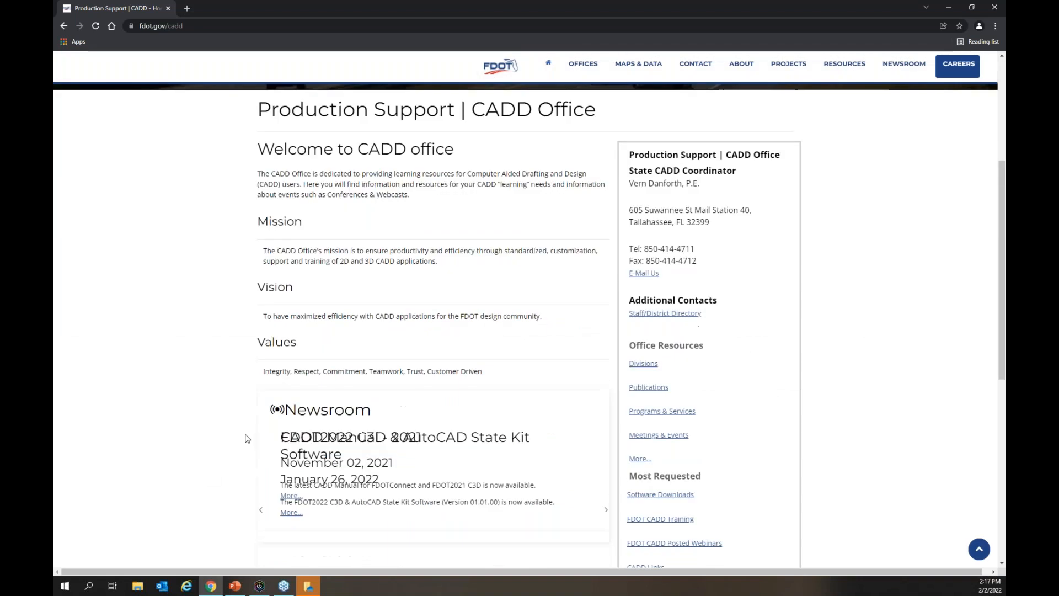
scroll(288, 393, down, 1)
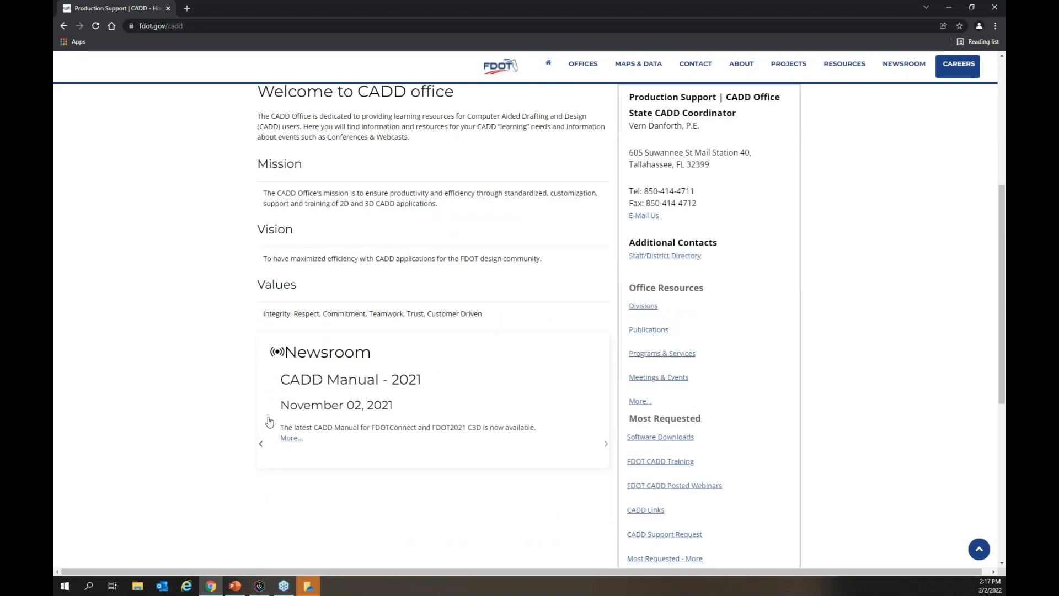
From the CADD Office page, go to the software downloads and view the FDOTConnect10.10.00 download page
scroll(837, 397, down, 1)
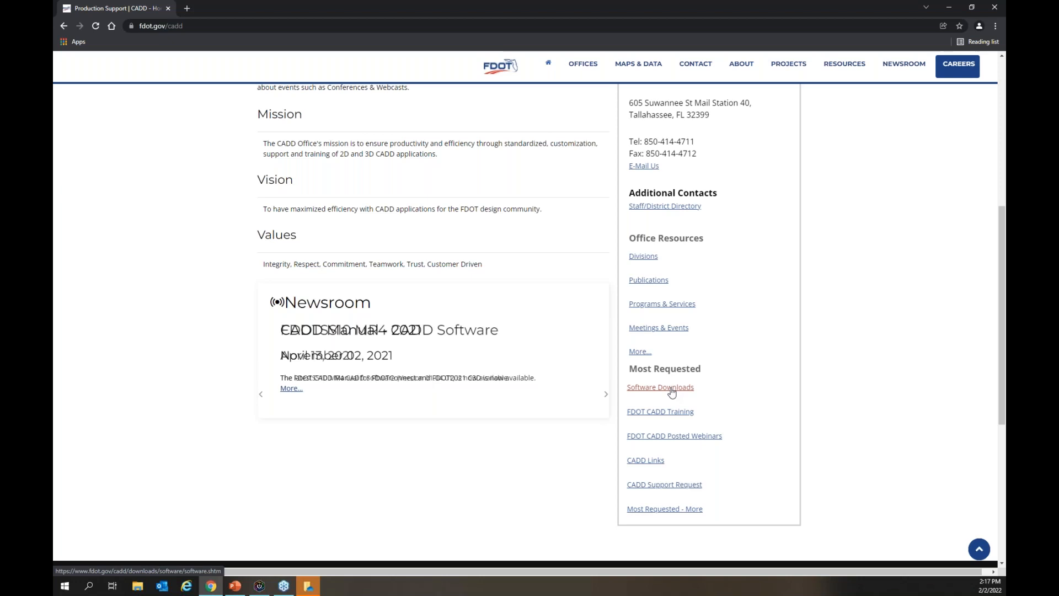
click(671, 389)
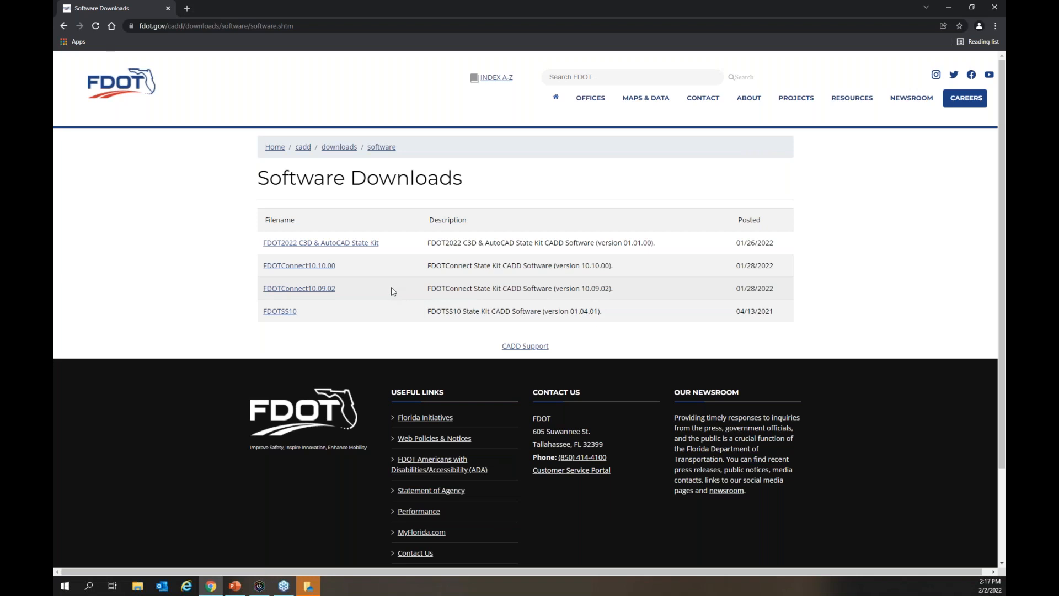
click(326, 267)
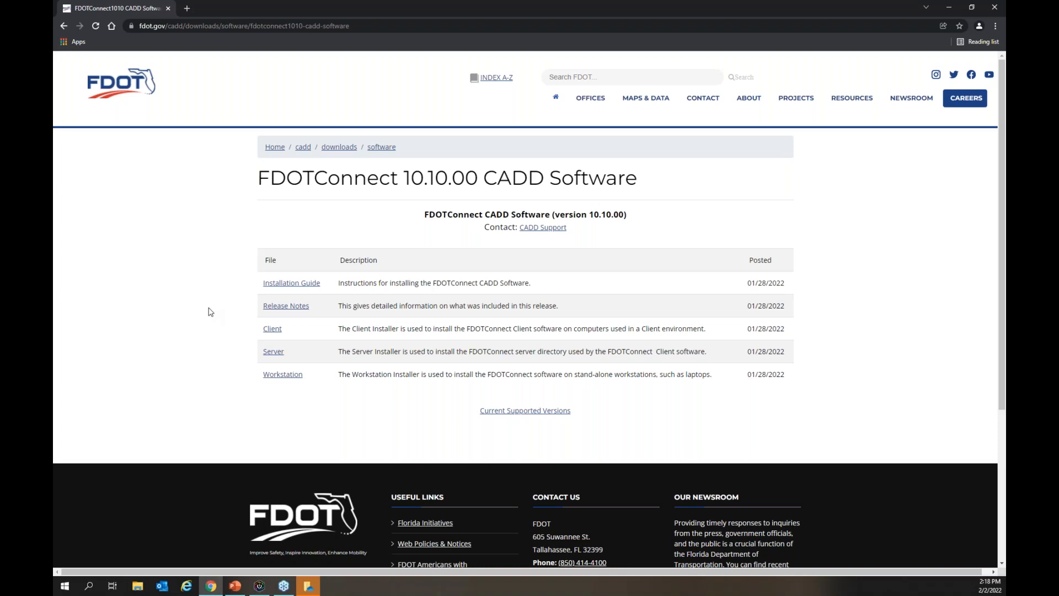
View the FDOTConnect10.09.02 download page and return to the list of software downloads
click(64, 25)
click(284, 288)
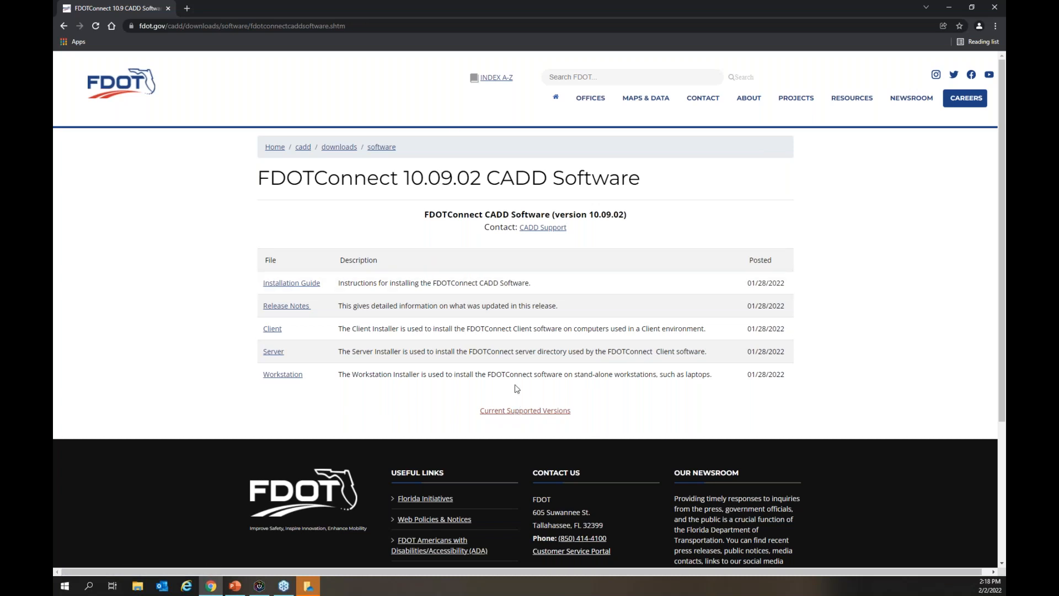
click(65, 26)
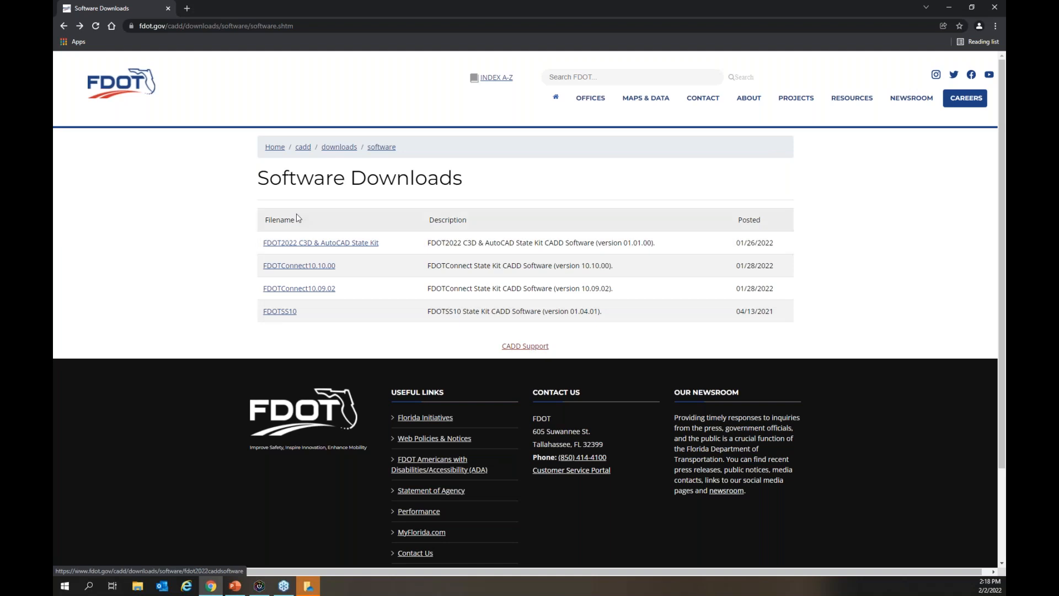
From the FDOTConnect10.10.00 page, review the Bentley platform entries in Current Supported Versions and close that page
click(309, 266)
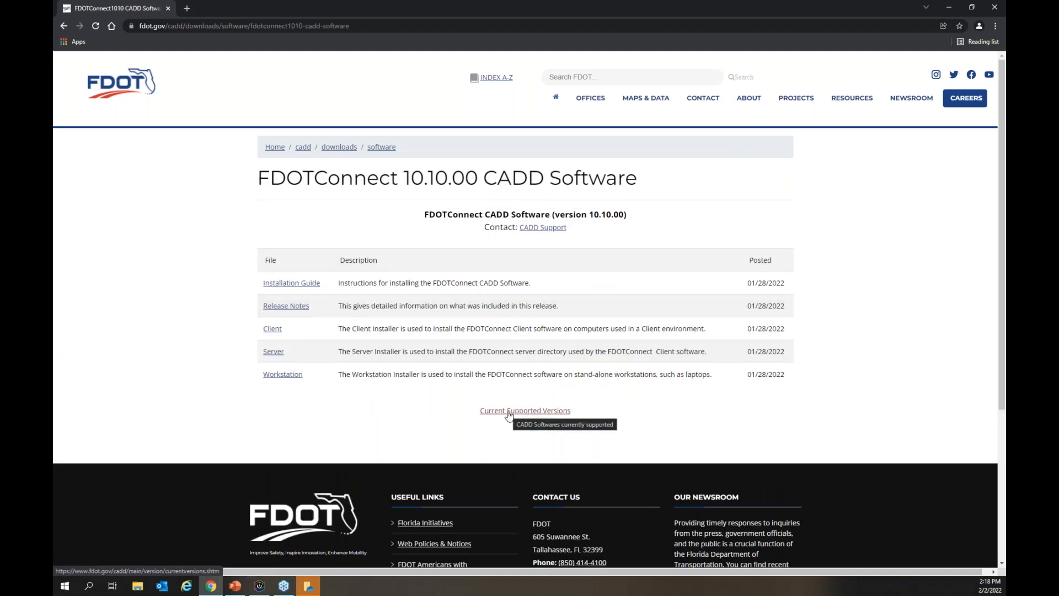
click(508, 411)
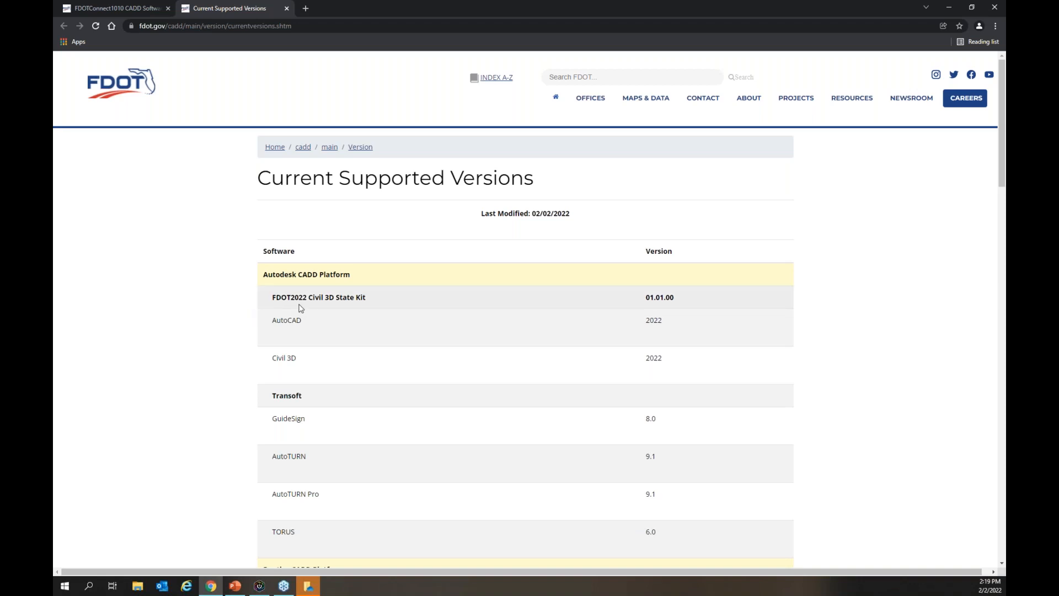
scroll(228, 372, down, 7)
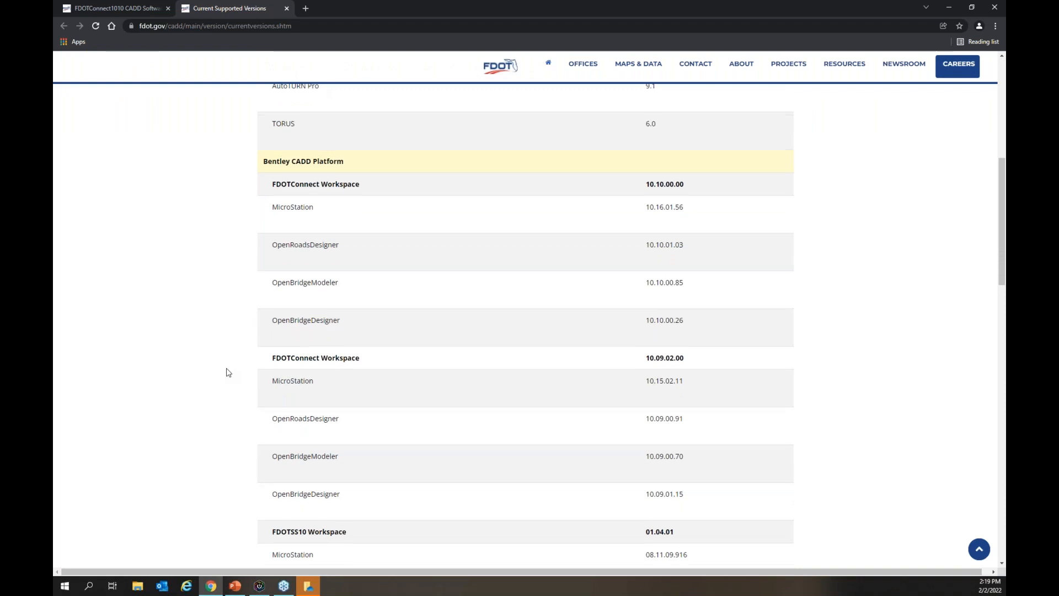
scroll(228, 372, down, 1)
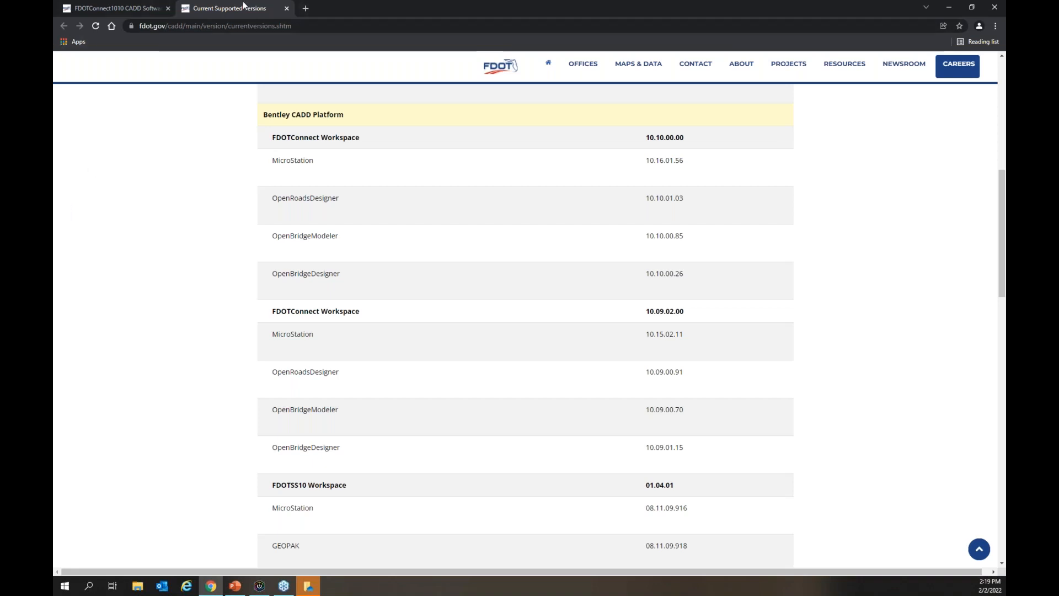
click(285, 8)
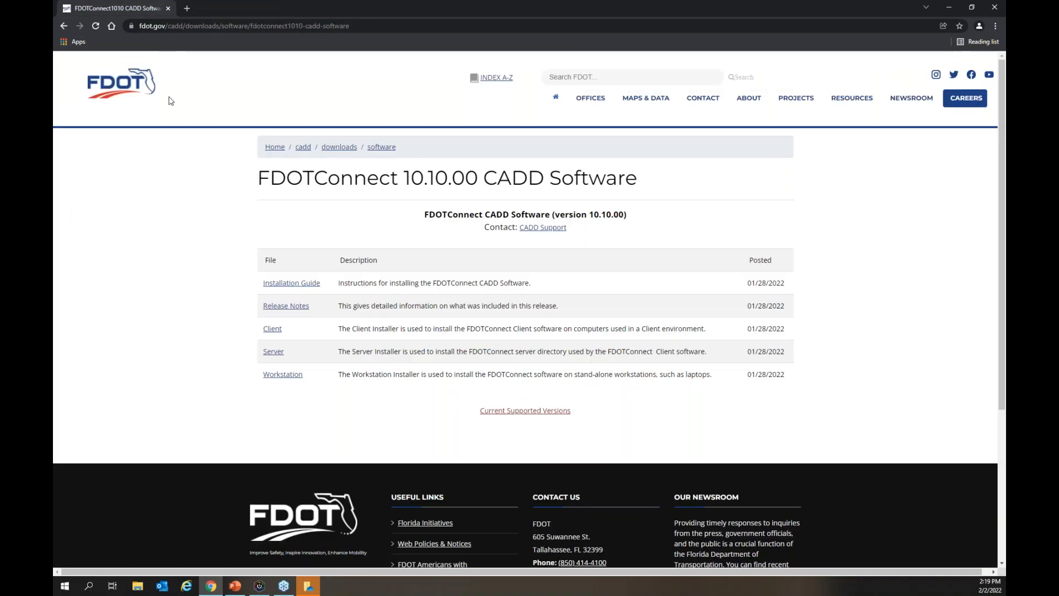
Return to the CADD Office page and look through the list of FDOT CADD Posted Webinars
click(70, 26)
click(70, 27)
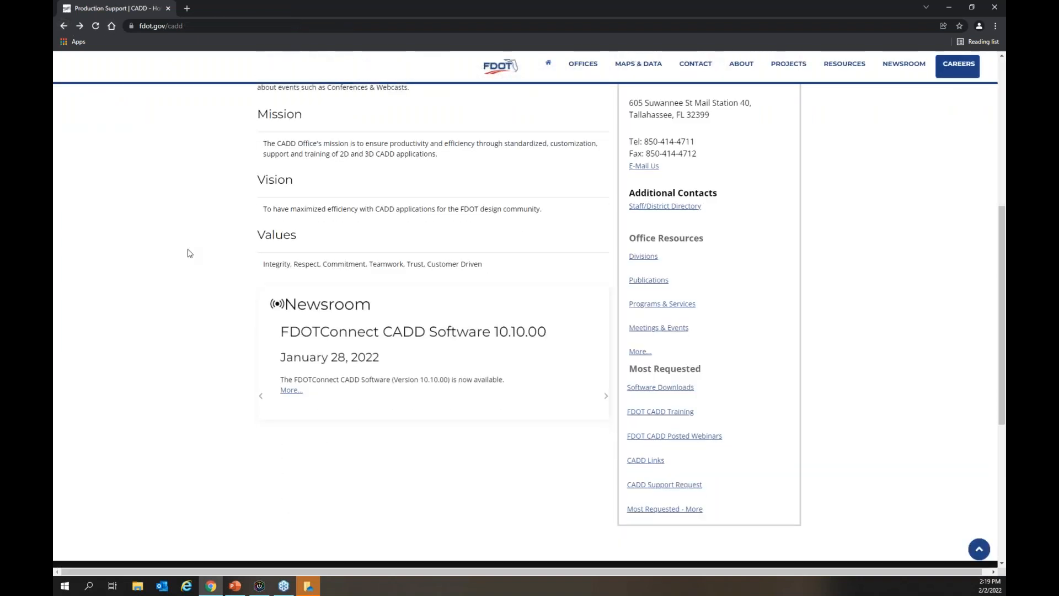
scroll(221, 251, up, 3)
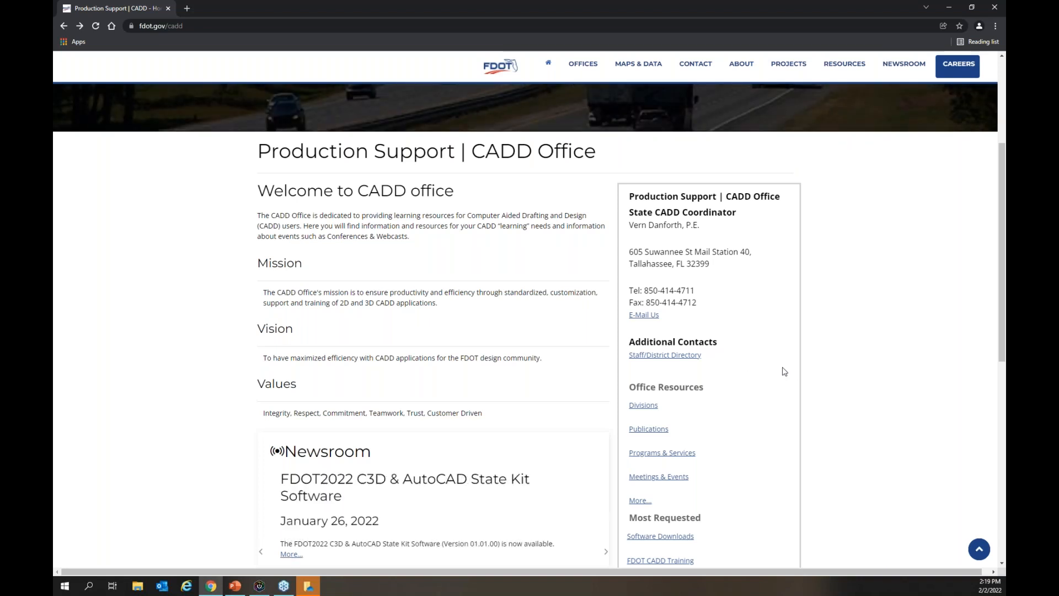
scroll(783, 364, down, 3)
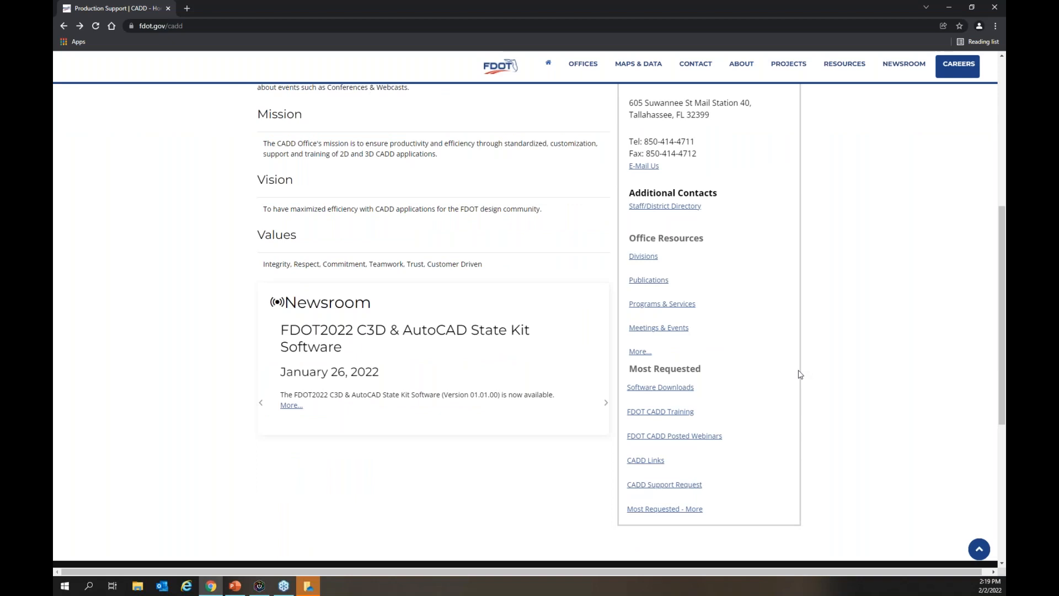
click(697, 440)
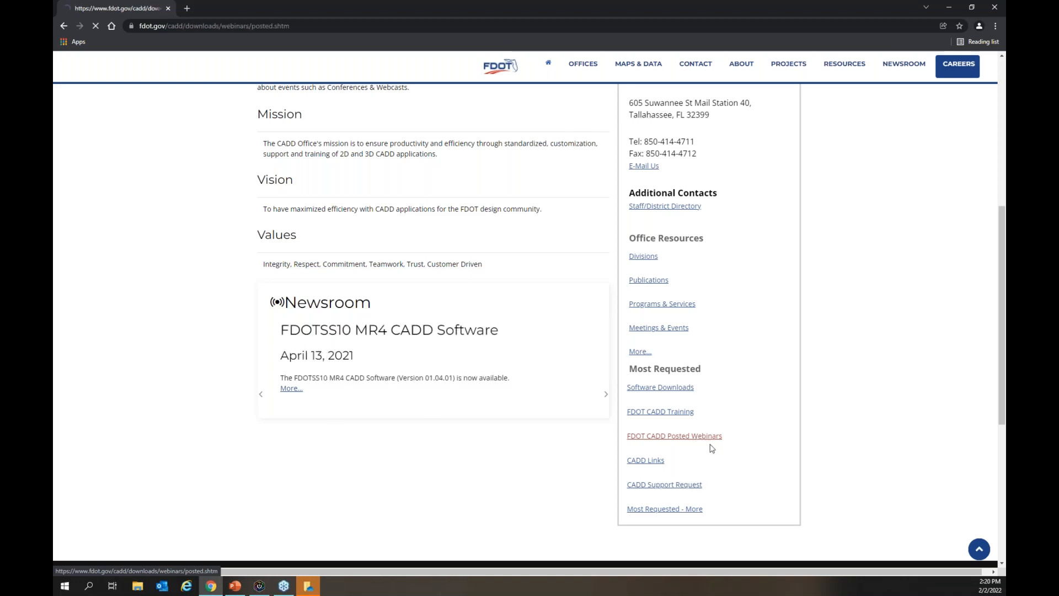
scroll(744, 395, down, 1)
scroll(744, 395, down, 8)
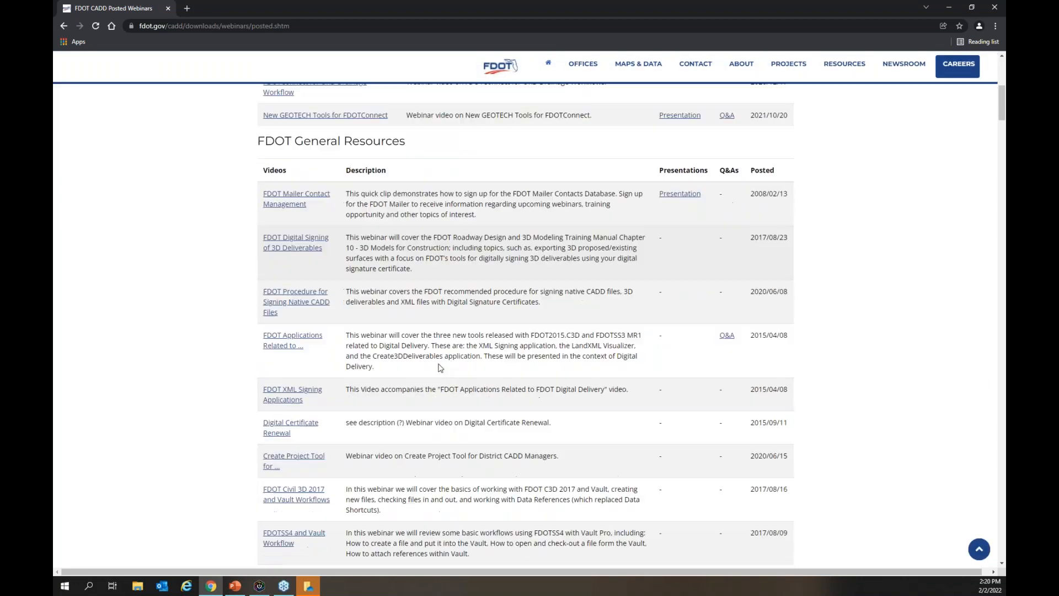
scroll(329, 332, down, 5)
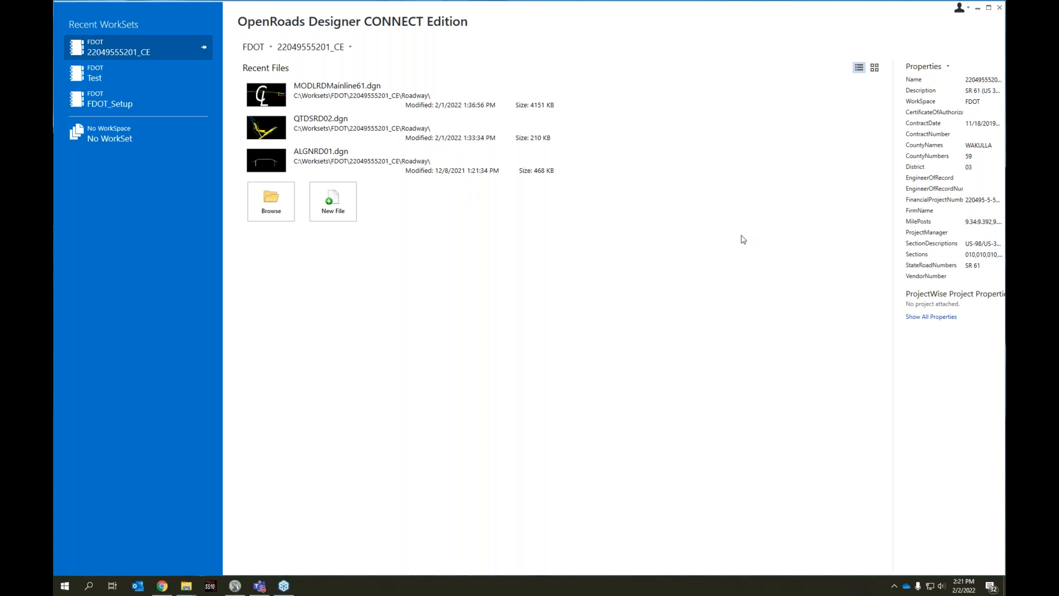
click(346, 96)
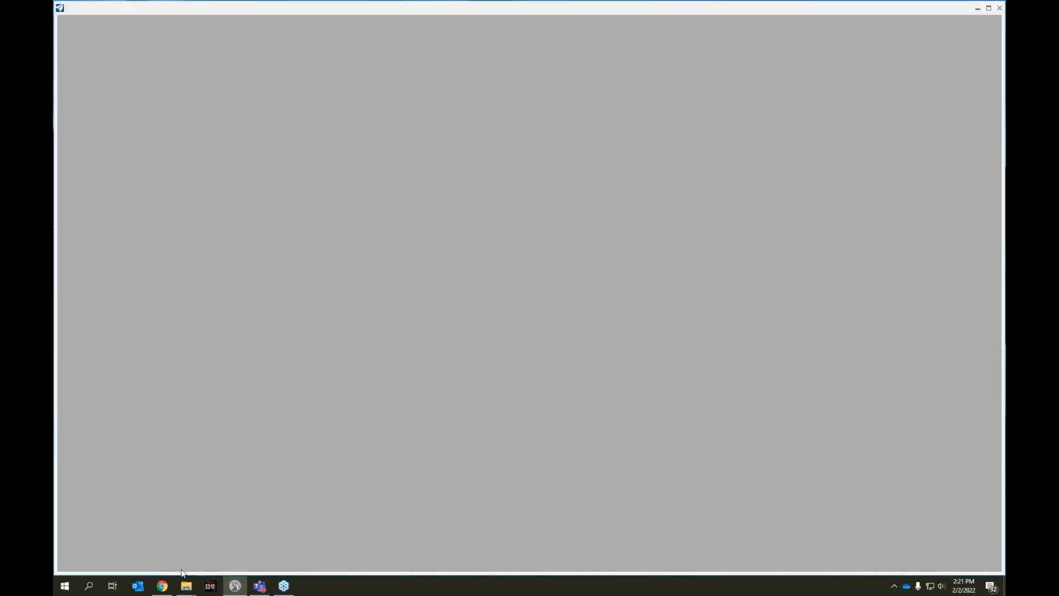
Switch to File Explorer, select 0_WORKSET_TEMPLATE in C:\Worksets\FDOT, and view the FDOTConnect and FDOTConnect10.10 folders
mouse_move(186, 586)
click(237, 551)
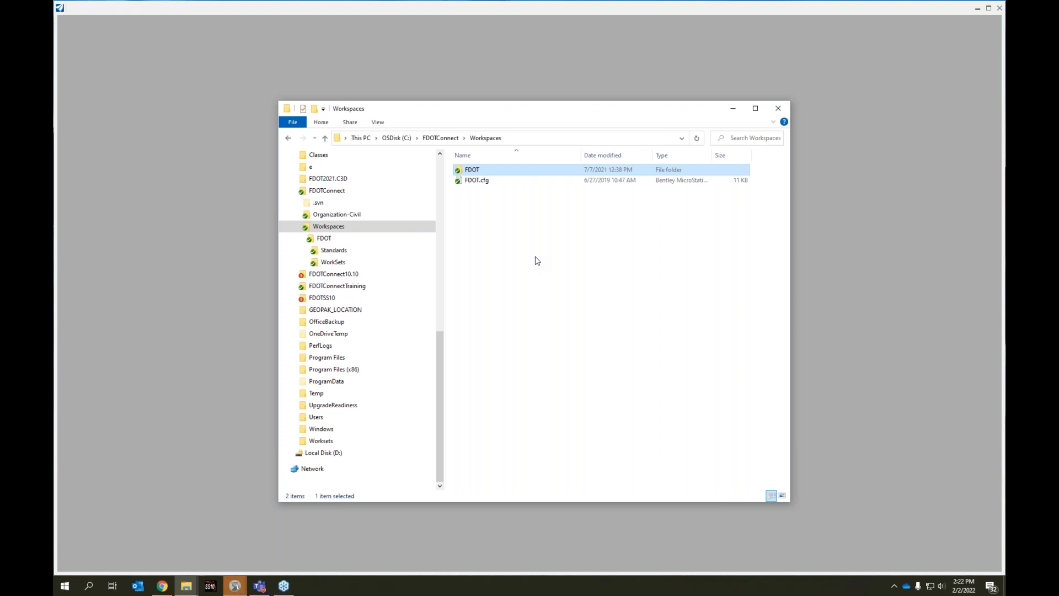
click(307, 441)
click(320, 453)
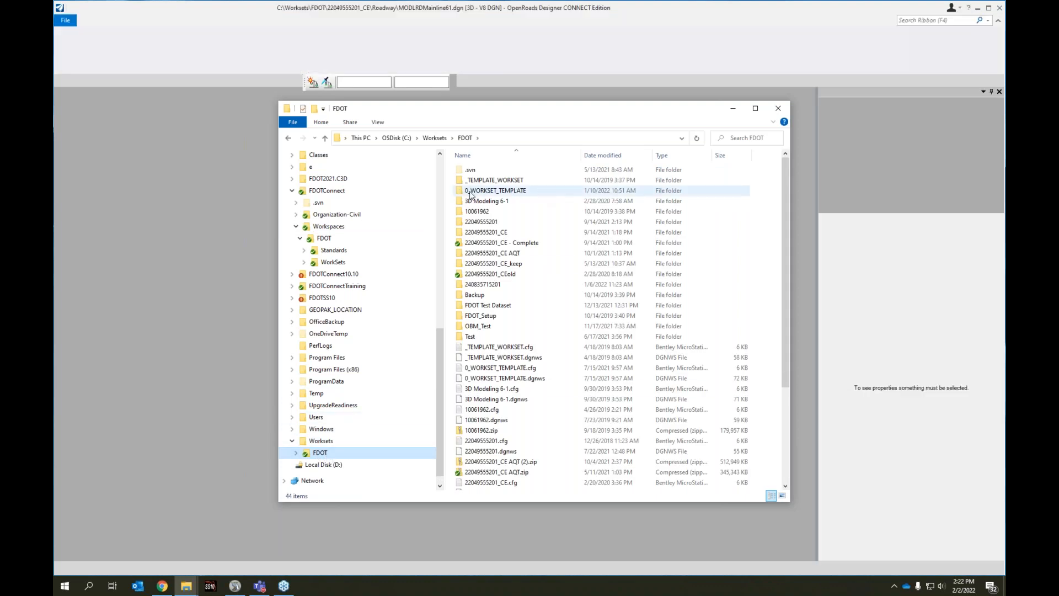
click(511, 191)
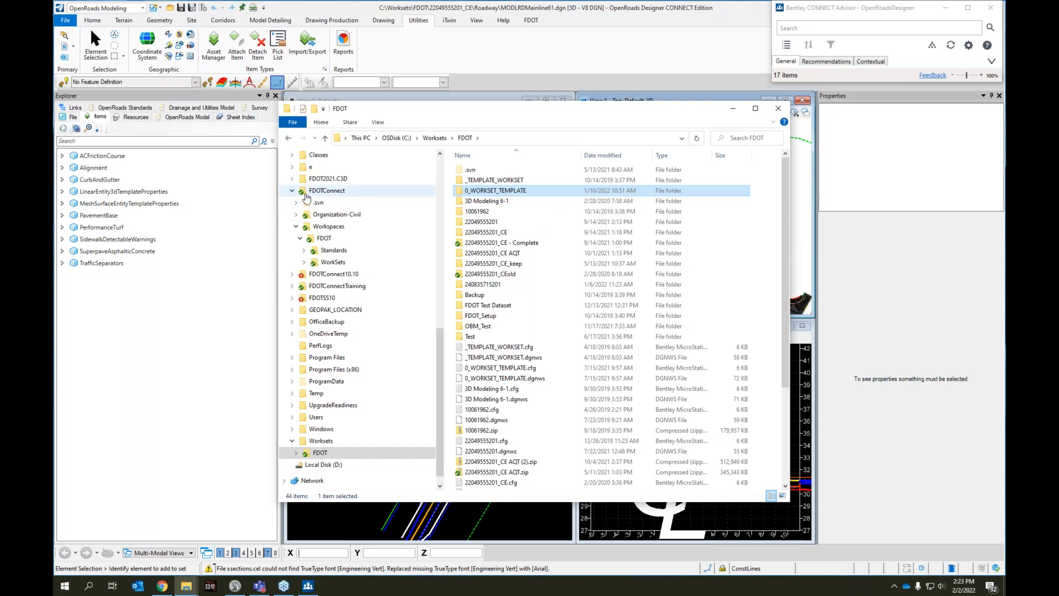
click(327, 192)
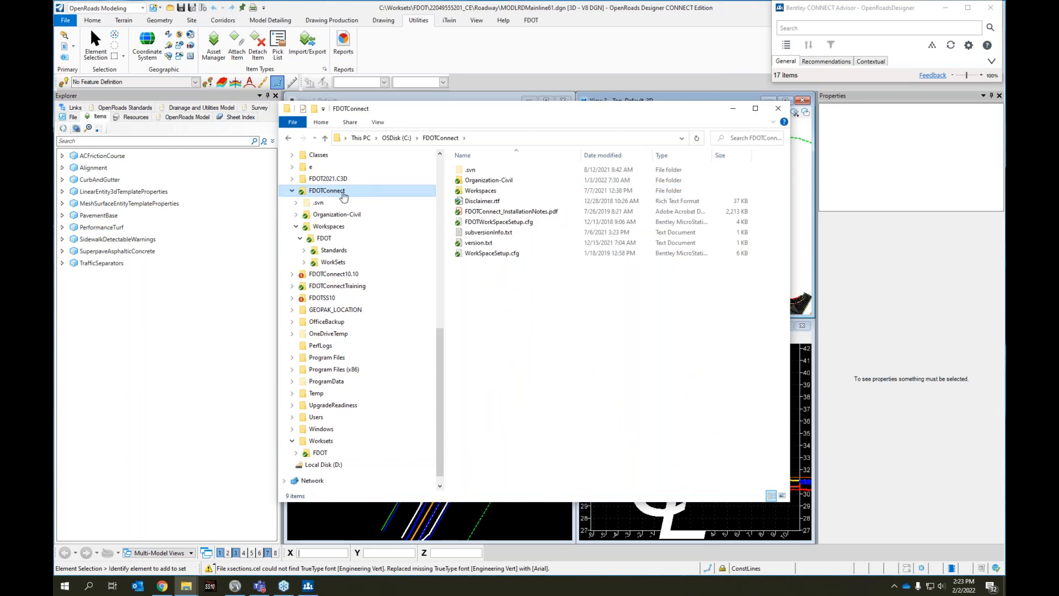
click(341, 275)
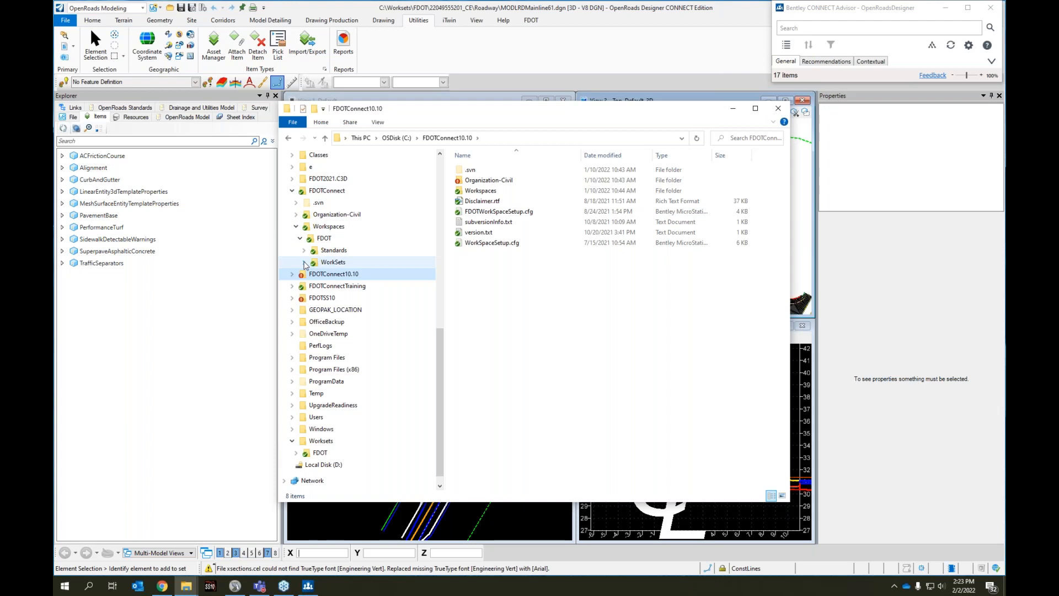
Copy the BlankTemplates folder from Calculations in the FDOTConnect workspace's 0_WORKSET_TEMPLATE
click(304, 262)
click(331, 277)
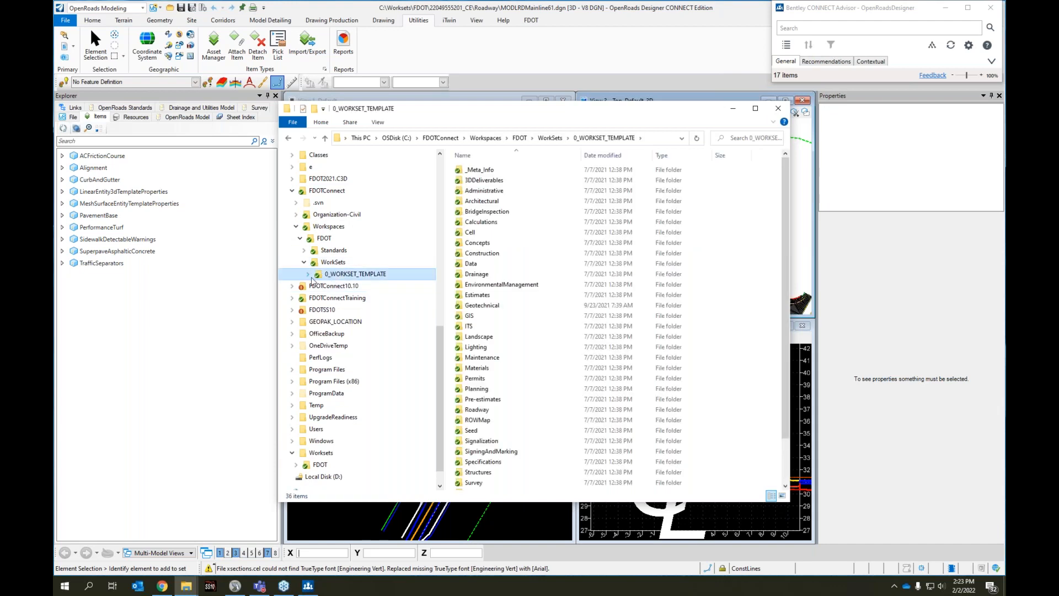
click(307, 274)
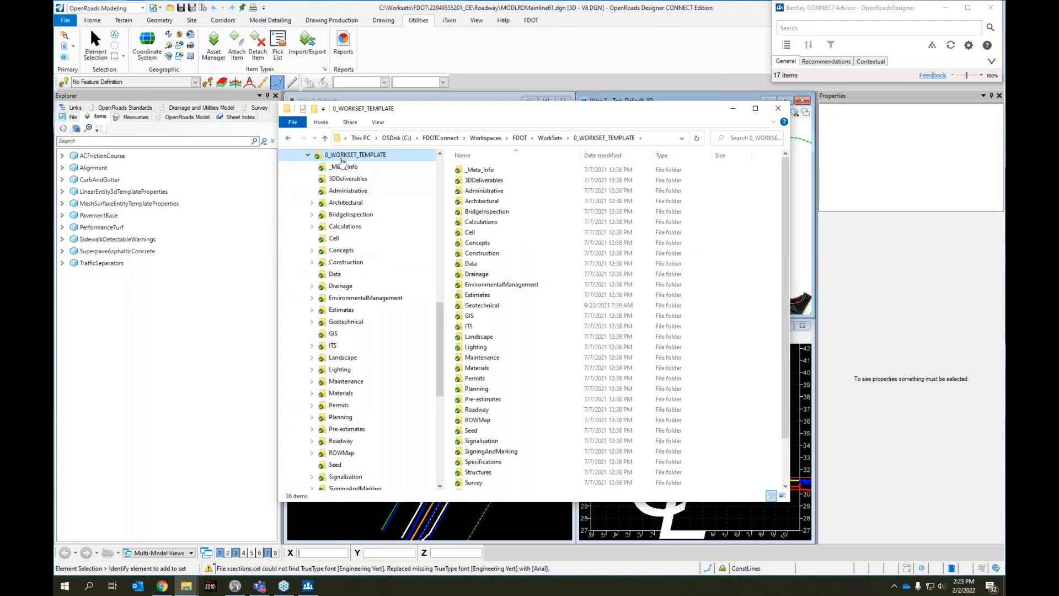
click(313, 226)
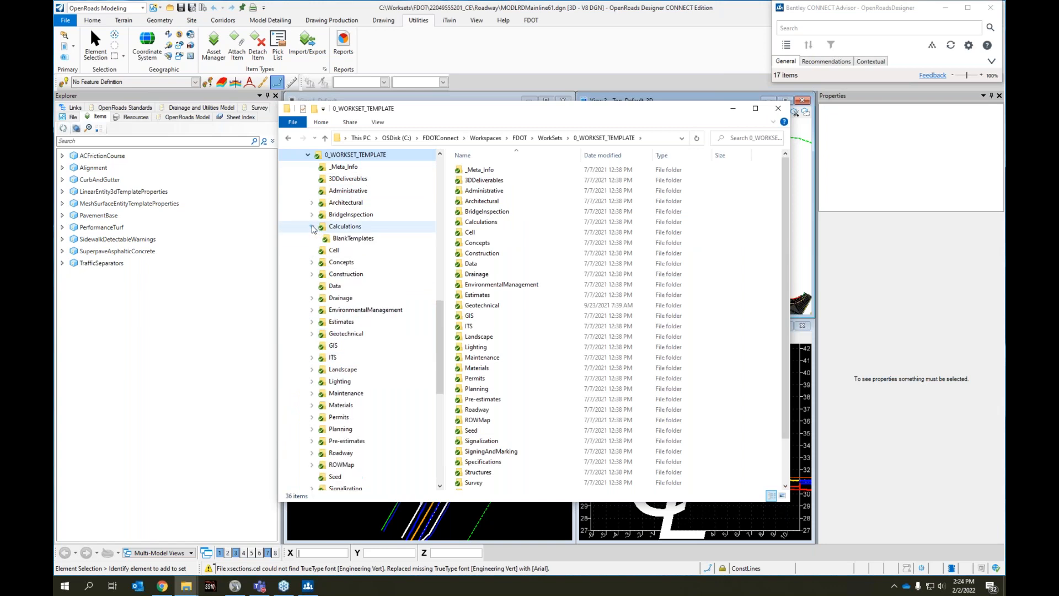
click(339, 239)
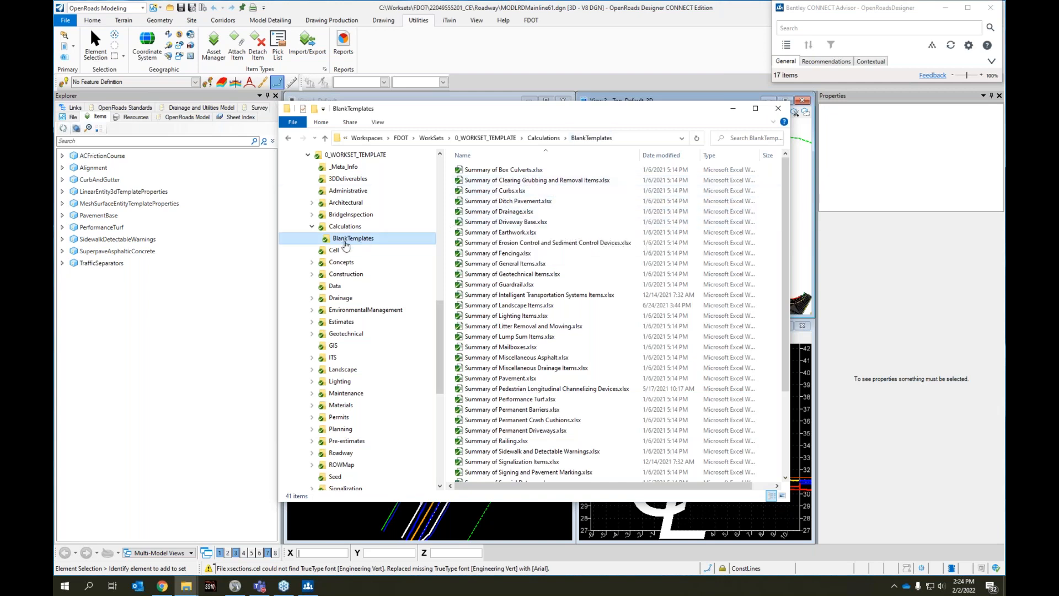
right_click(327, 241)
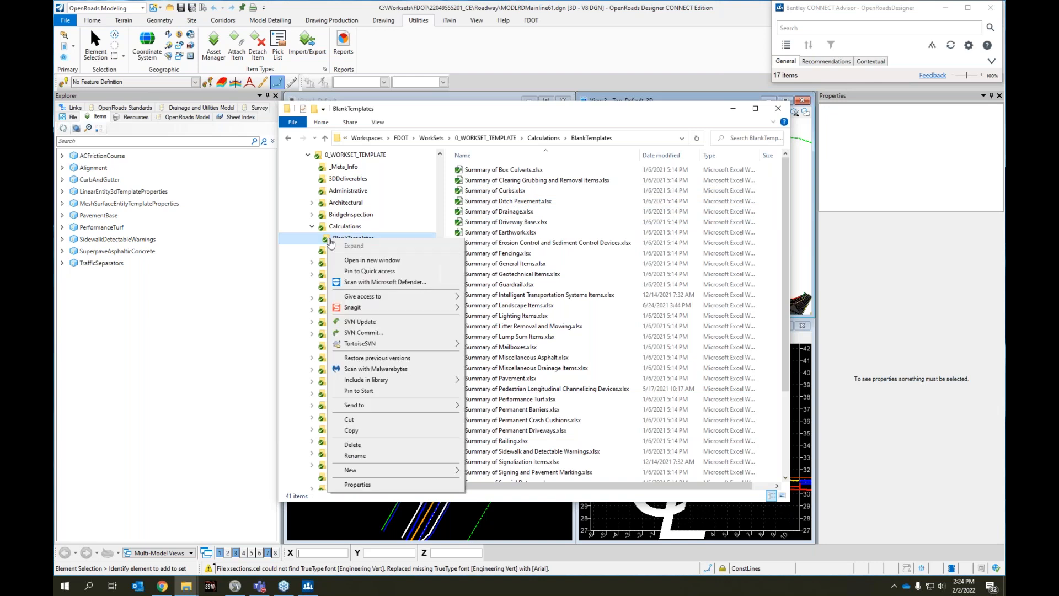
click(365, 429)
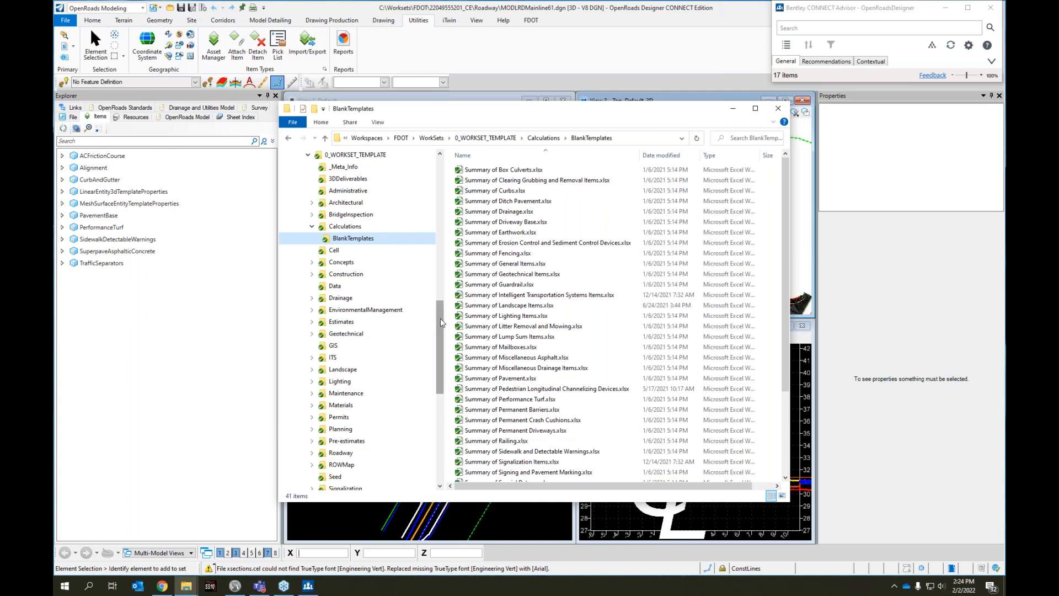
Collapse the Calculations folder and minimize File Explorer to get back to OpenRoads Designer
drag(441, 323, 446, 303)
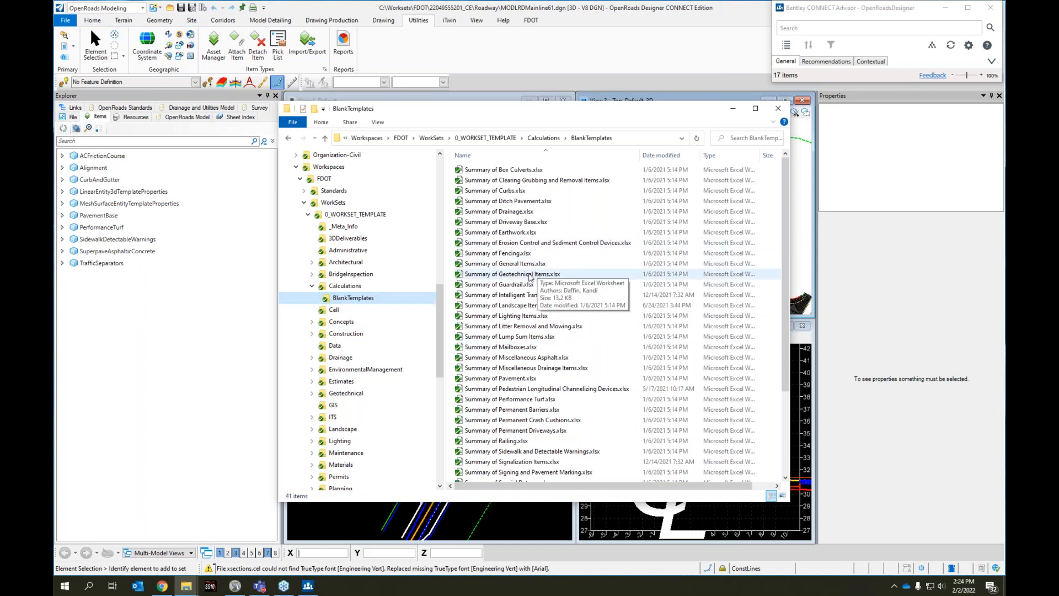
click(313, 285)
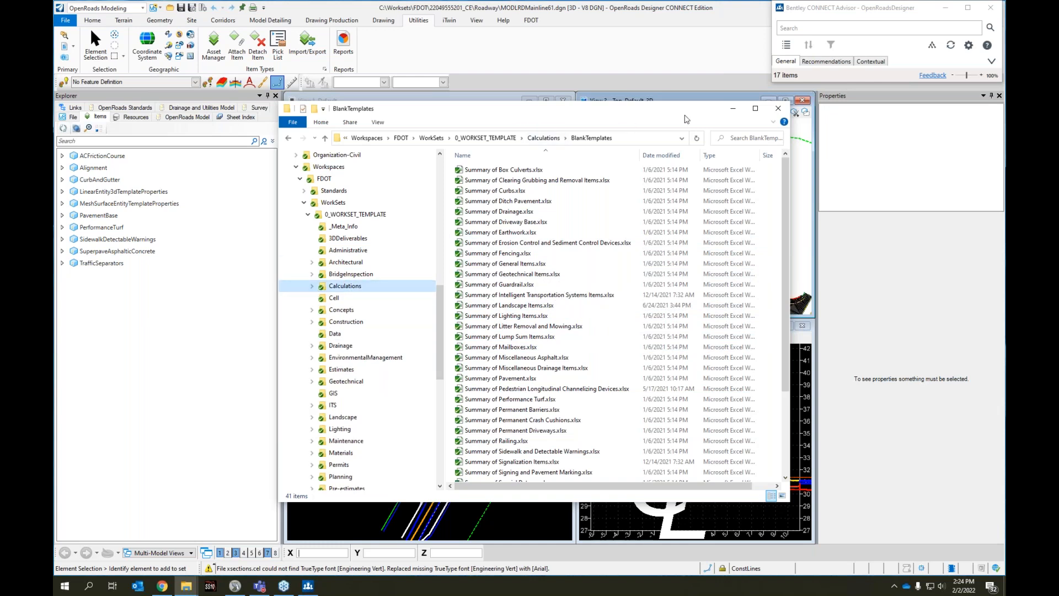
click(737, 109)
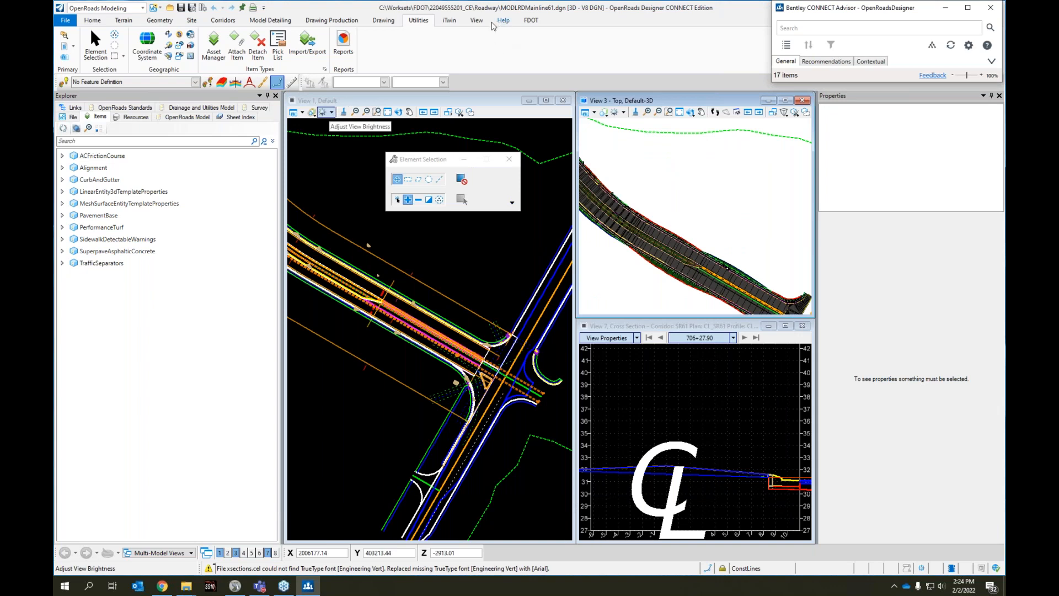
Open the FDOT Takeoff Manager, review its summary tables and output options, and close it
click(532, 21)
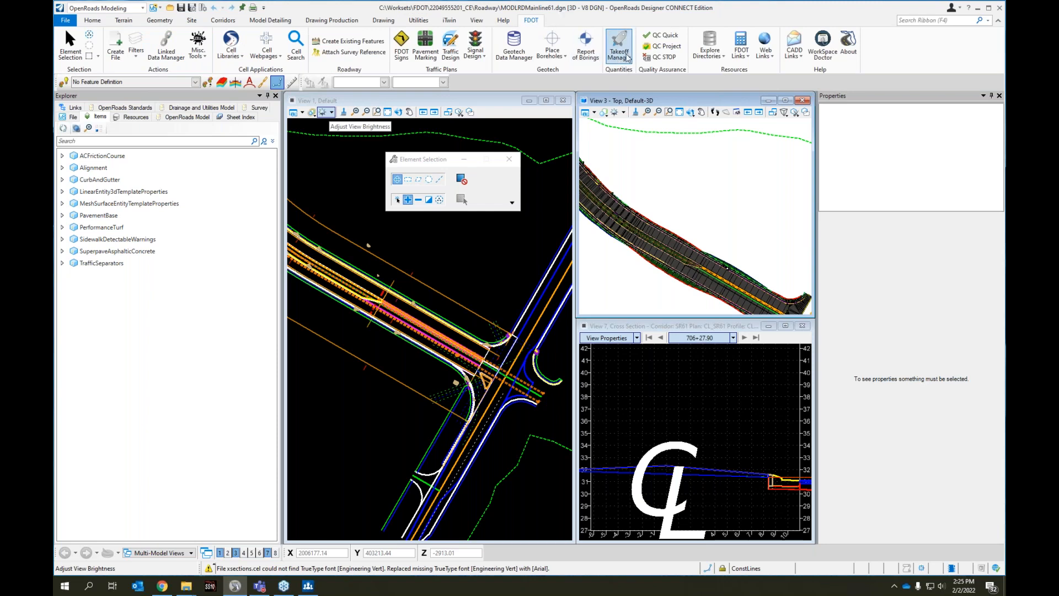
click(622, 53)
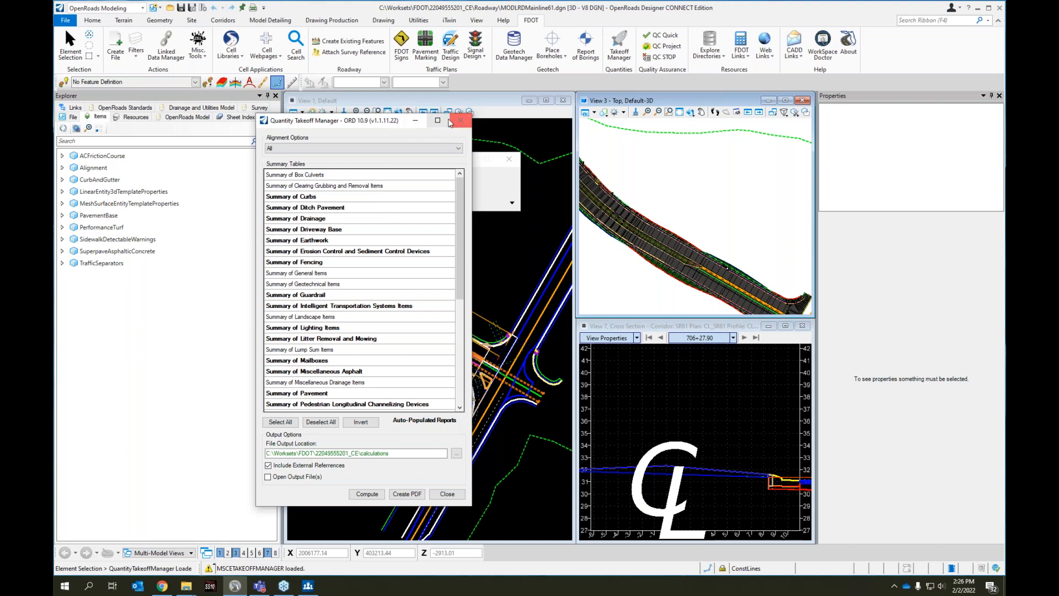
click(460, 120)
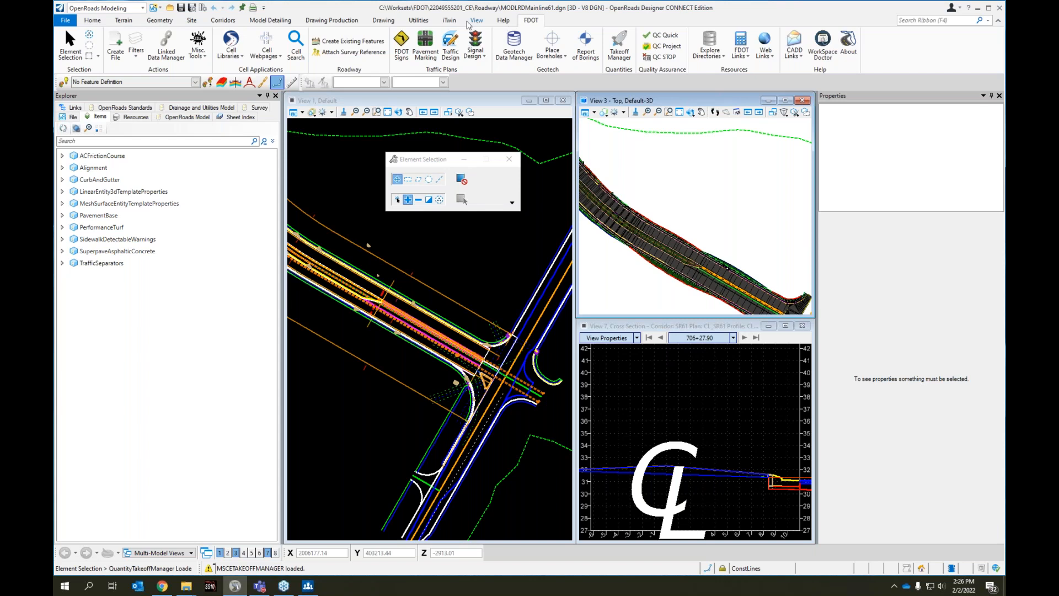
Look through the Item Types libraries, examining ACFrictionCourse's properties under RoadwayQuantities, and close the dialog
click(419, 21)
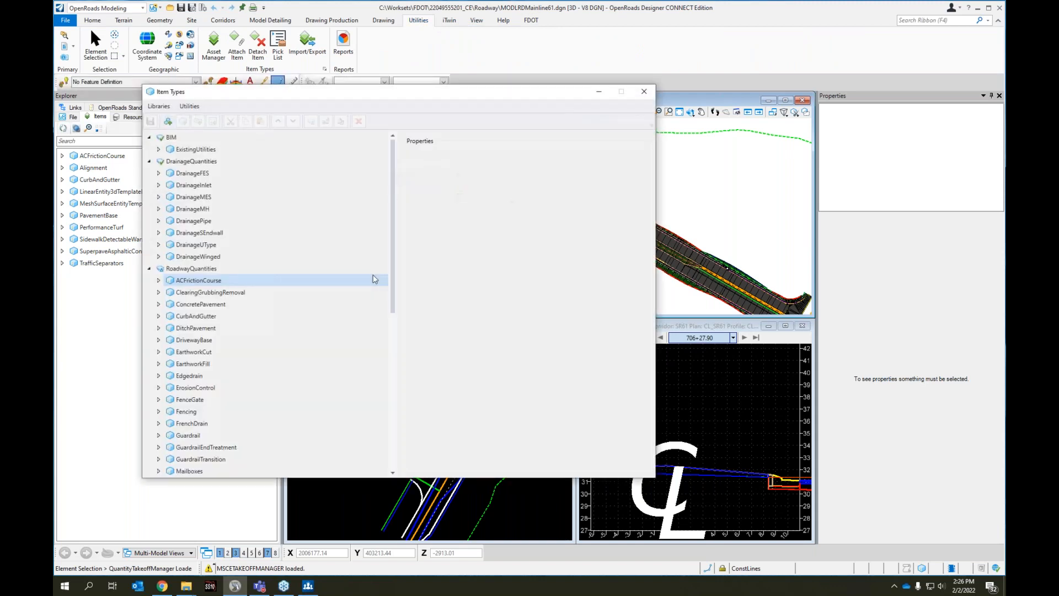
click(149, 162)
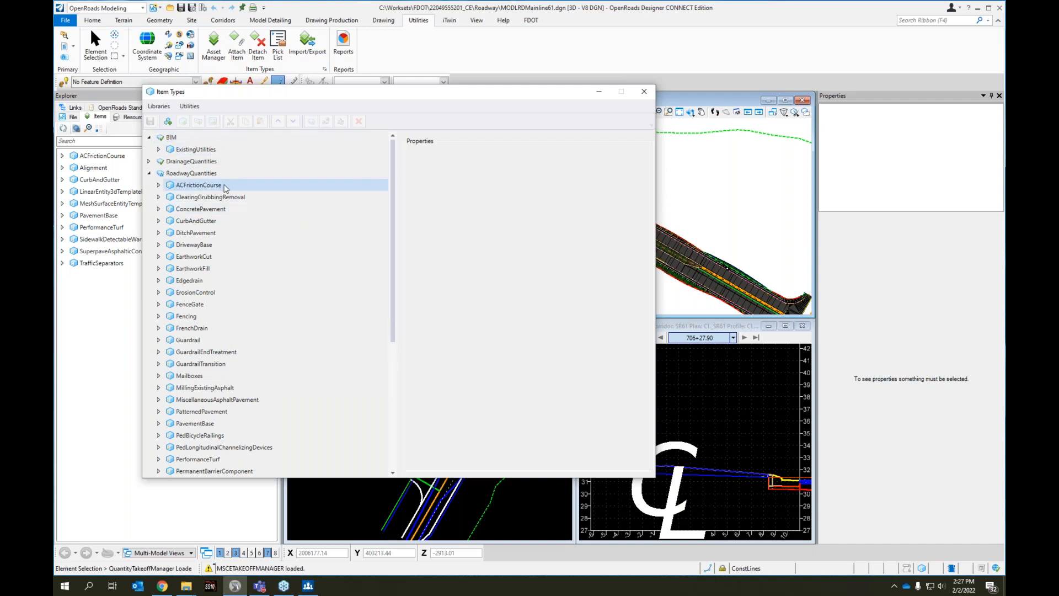
click(159, 186)
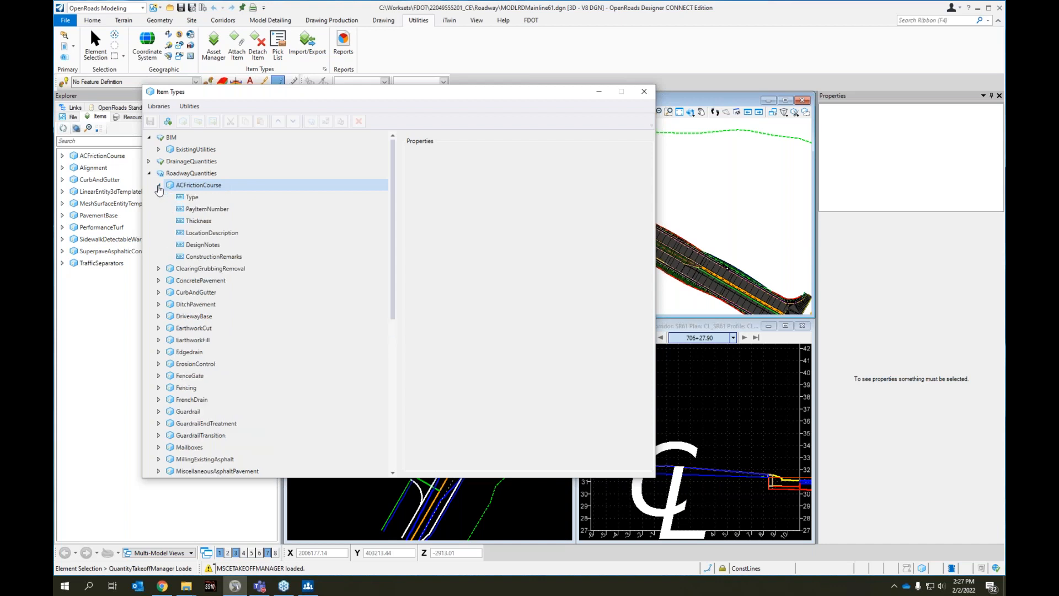
click(189, 222)
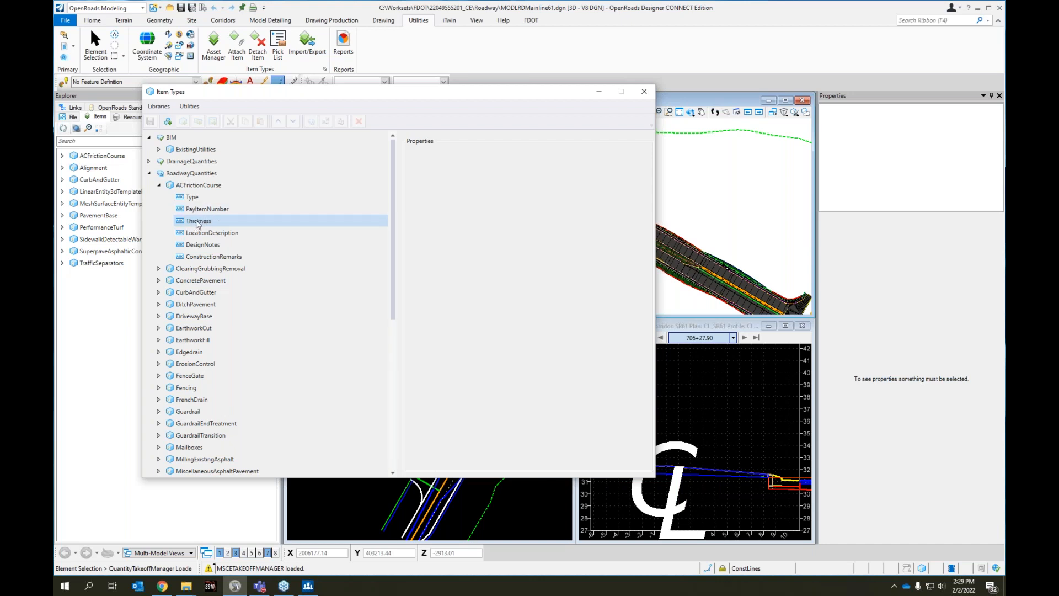
click(198, 177)
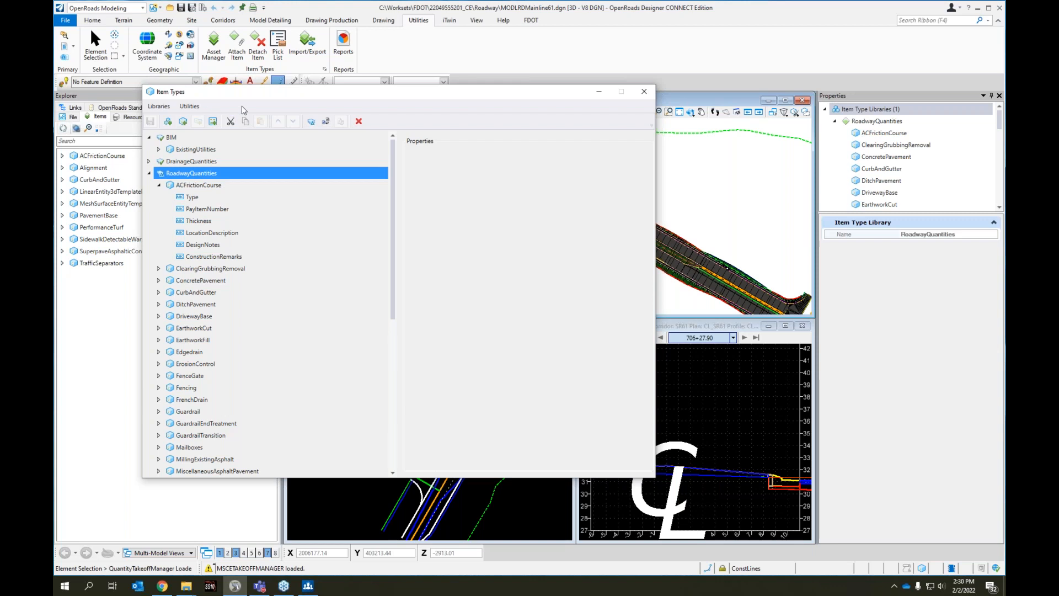
click(643, 93)
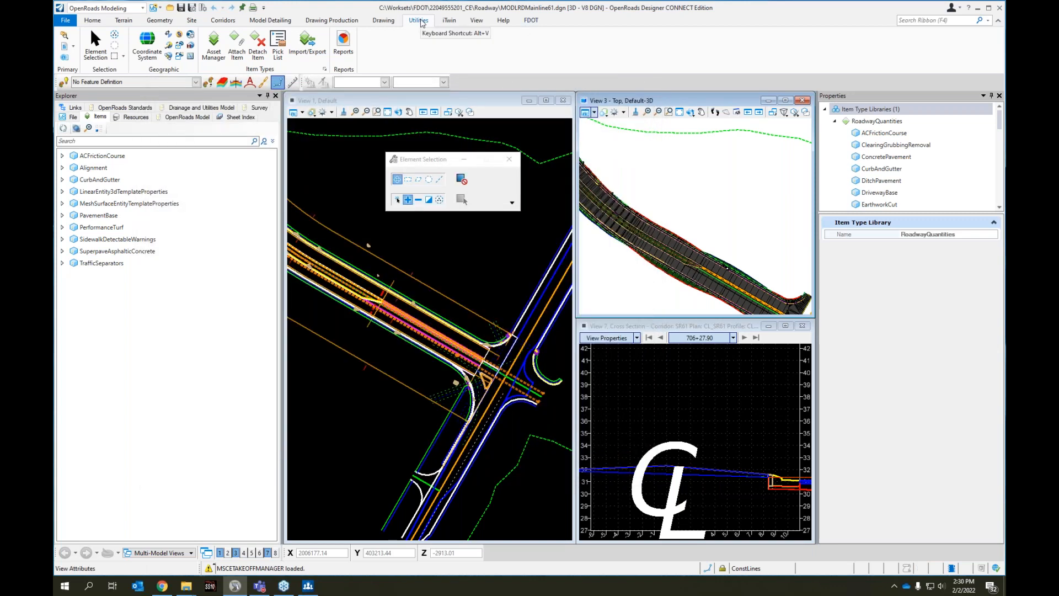
Reopen Item Types, collapse the BIM and DrainageQuantities libraries, and expand ACFrictionCourse under RoadwayQuantities
click(325, 70)
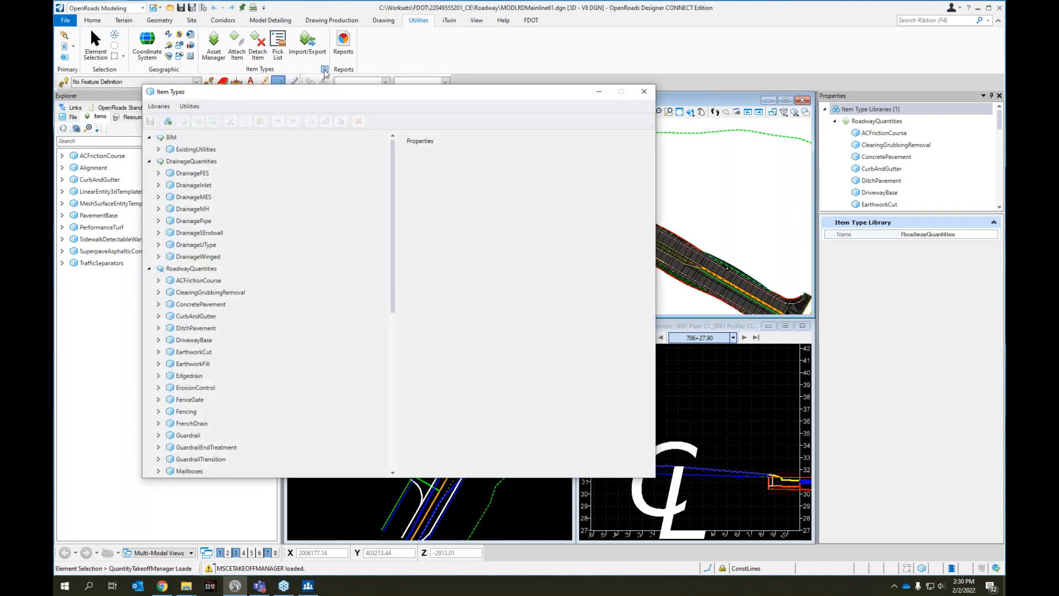
click(148, 137)
click(149, 149)
click(162, 162)
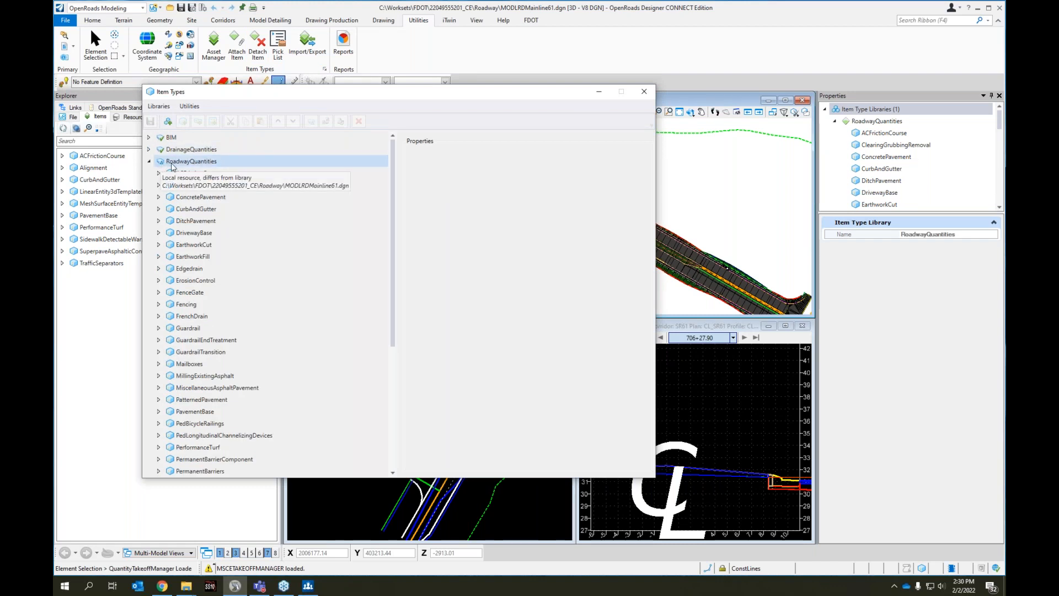
click(184, 162)
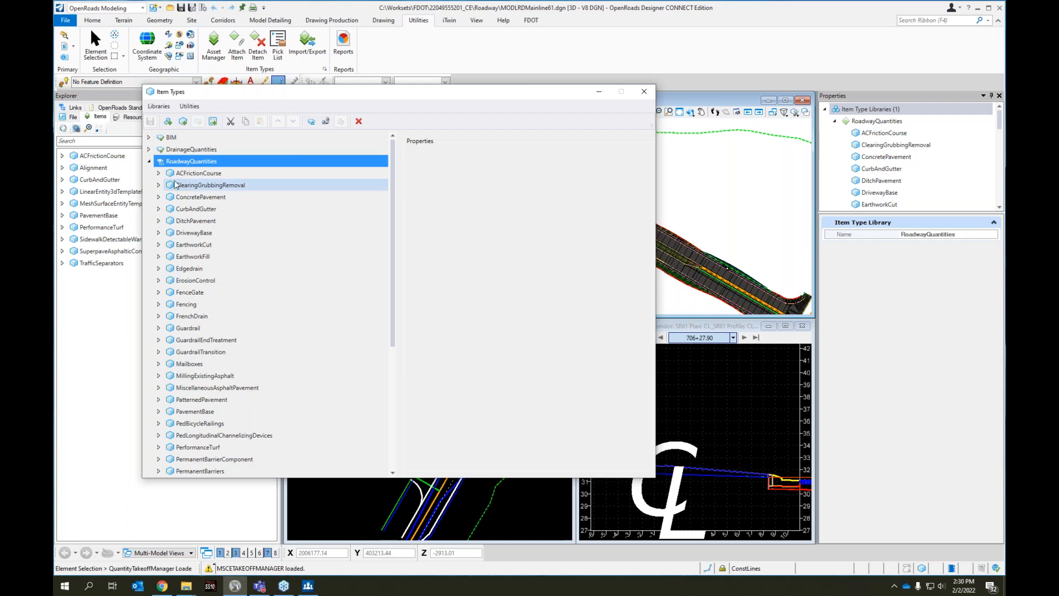
click(159, 173)
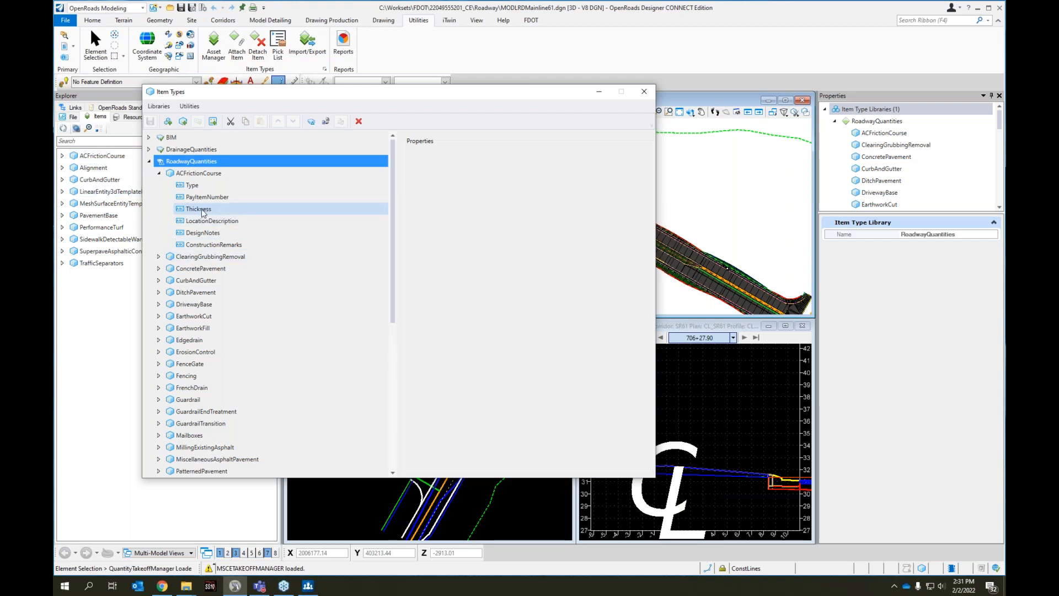
Rename the Thickness property of the ACFrictionCourse item type to Lift
click(198, 210)
right_click(200, 210)
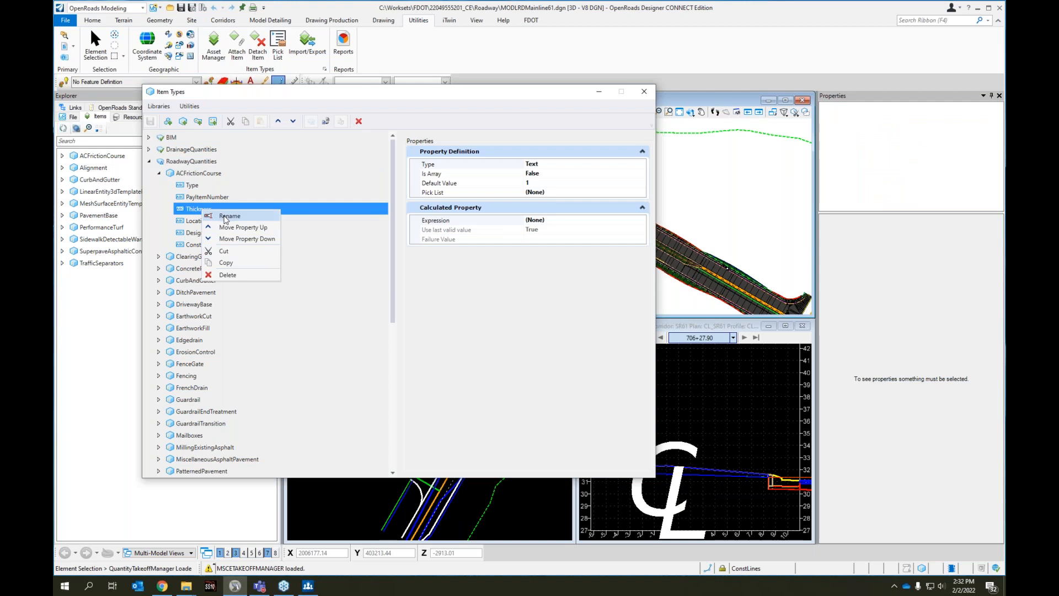
click(224, 216)
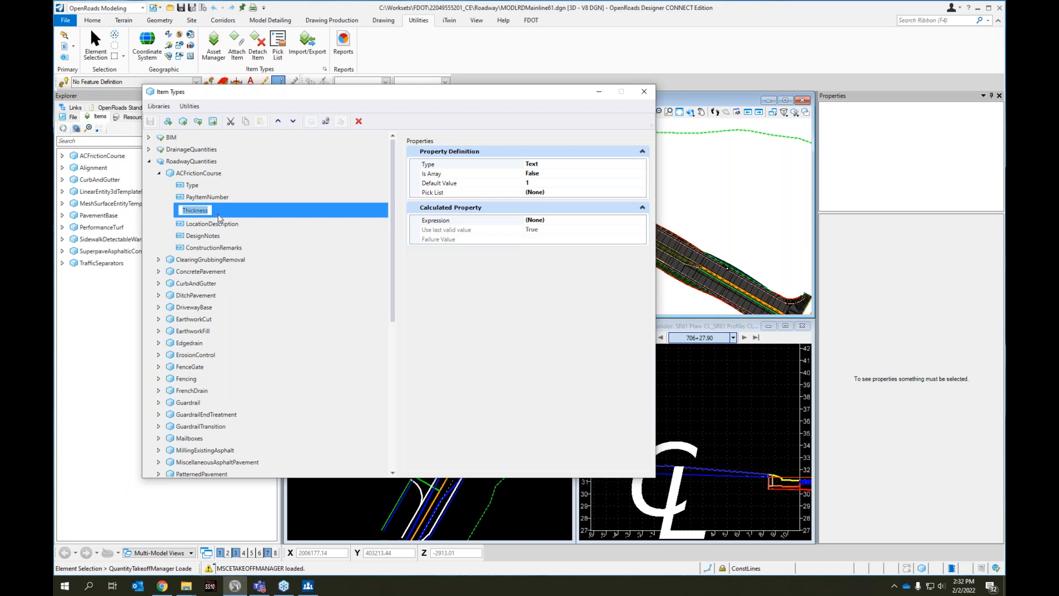
text(Lift)
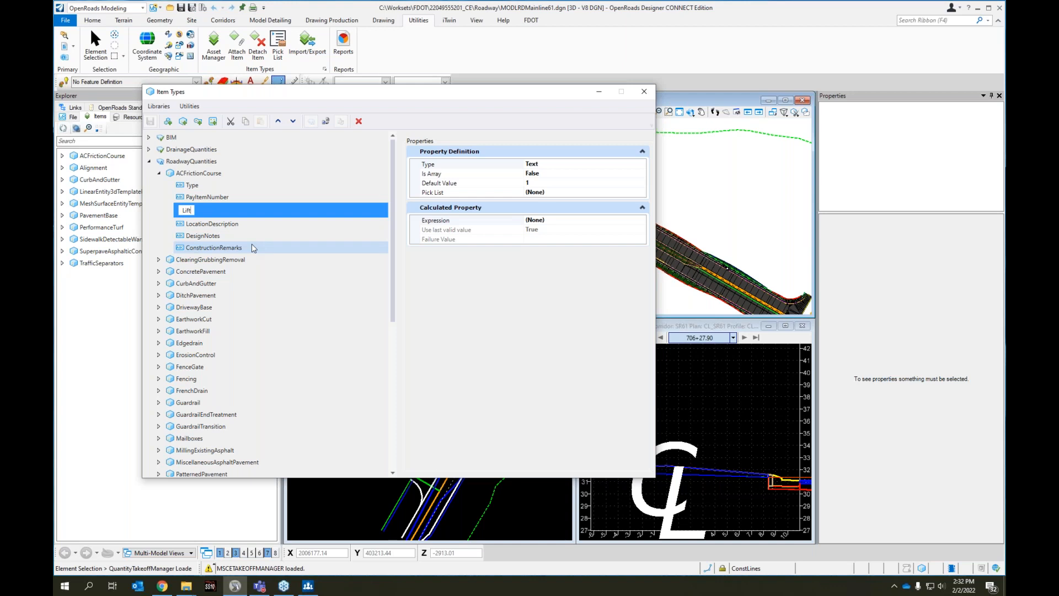
key(Return)
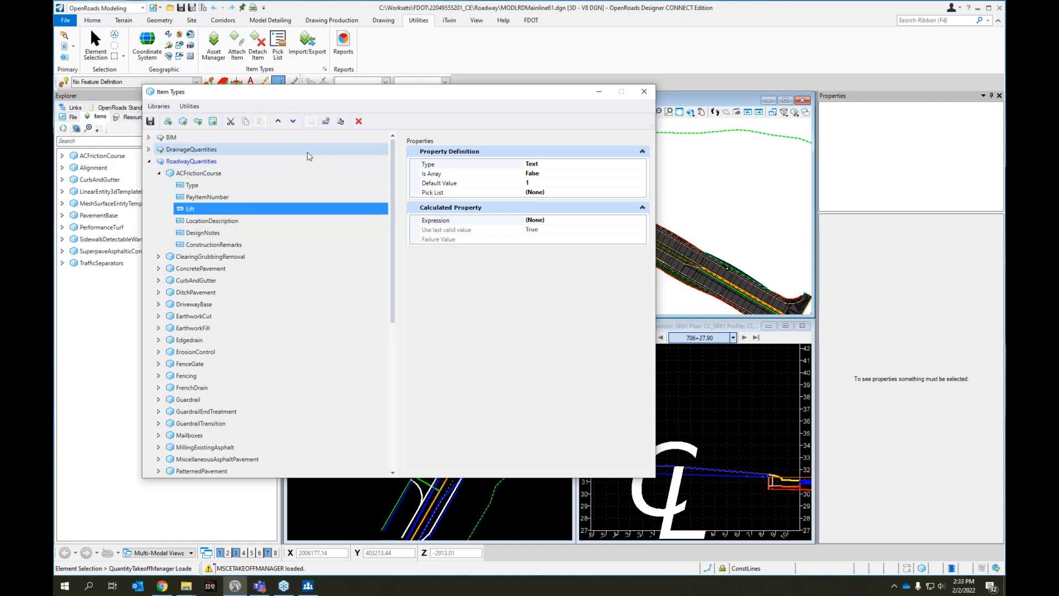
Update the RoadwayQuantities item types from the library, accepting changes to referenced items, and select ACFrictionCourse
click(326, 122)
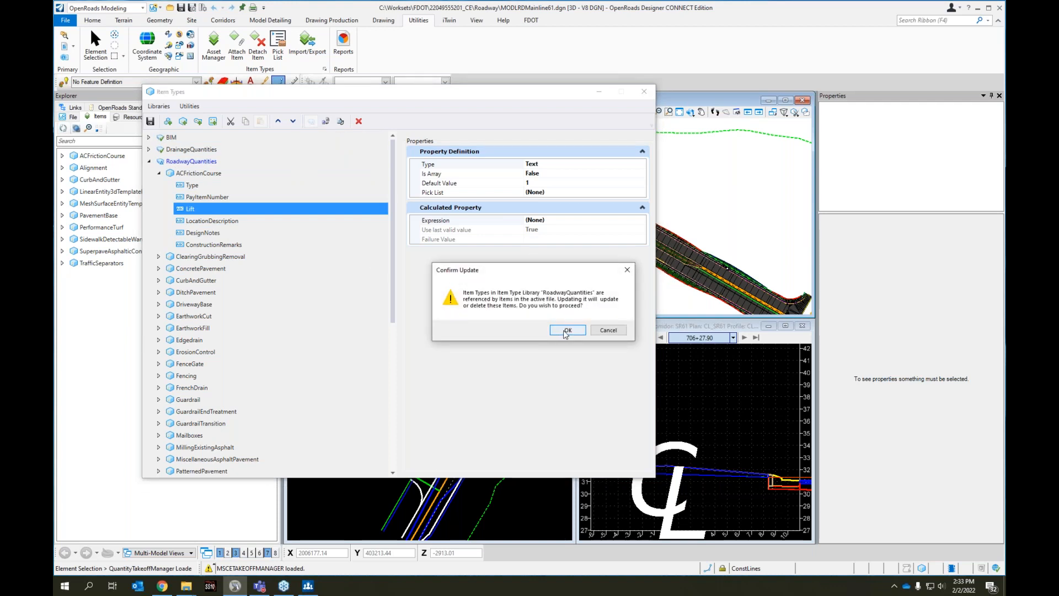
click(566, 330)
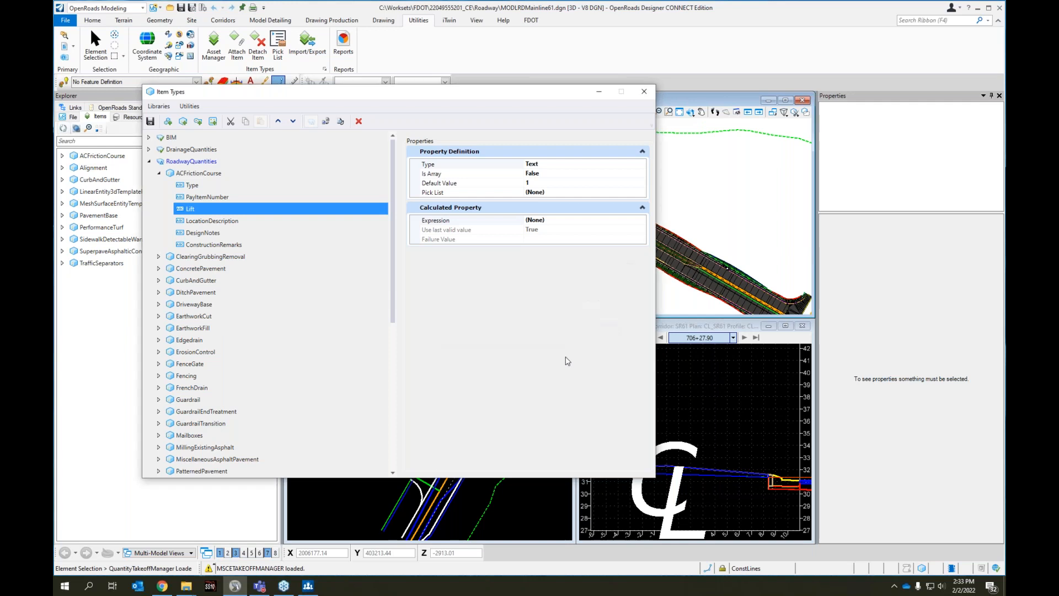
click(186, 174)
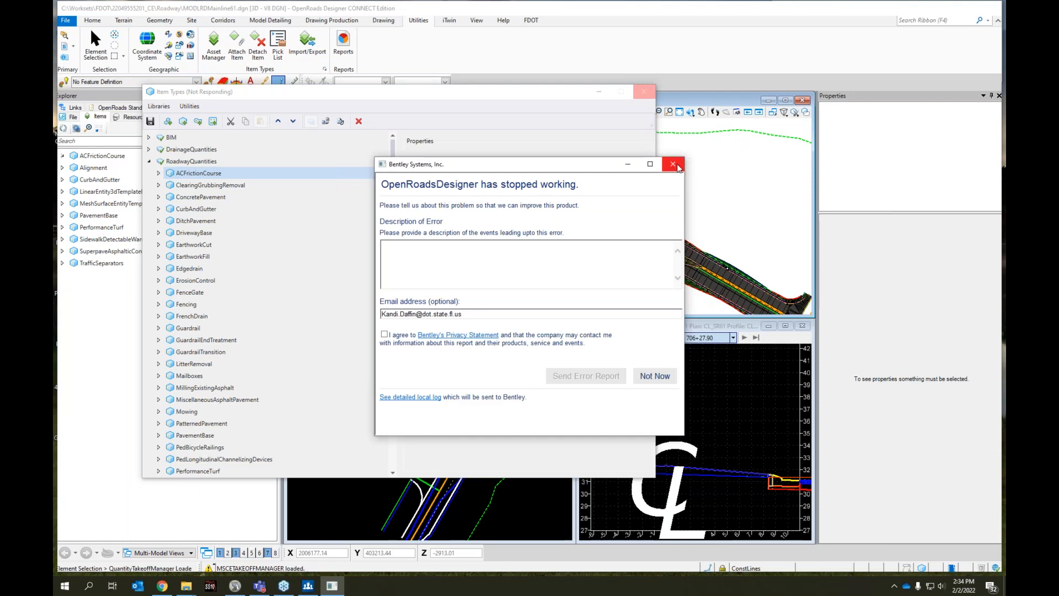
click(674, 165)
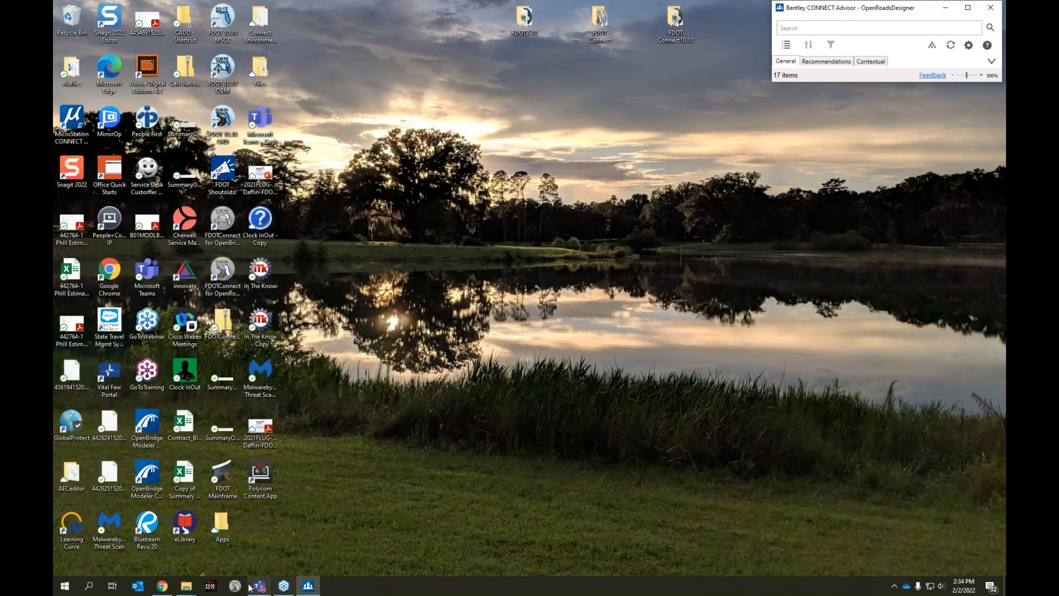
click(235, 586)
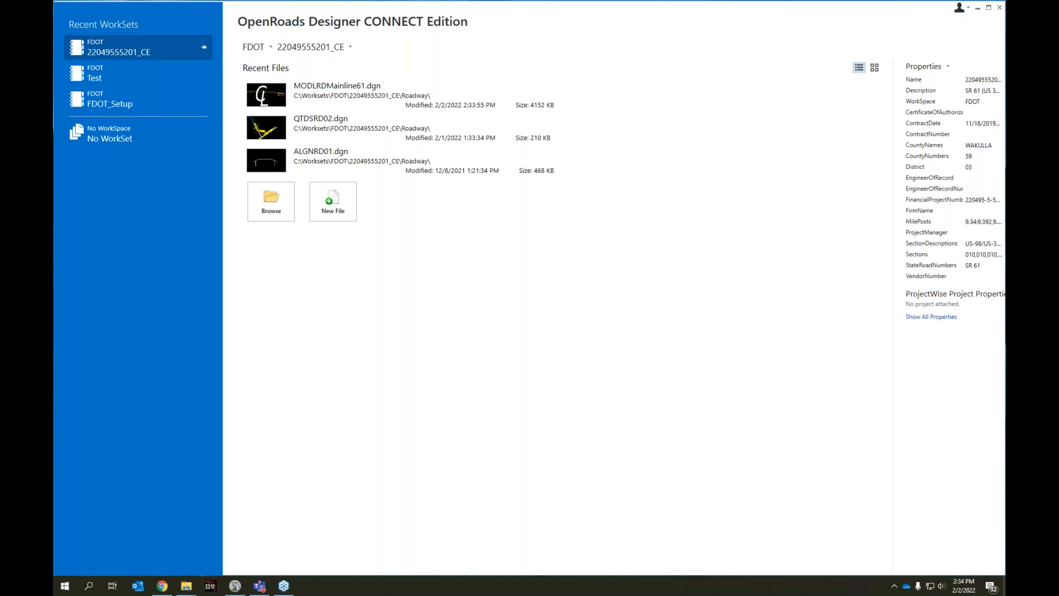
click(361, 87)
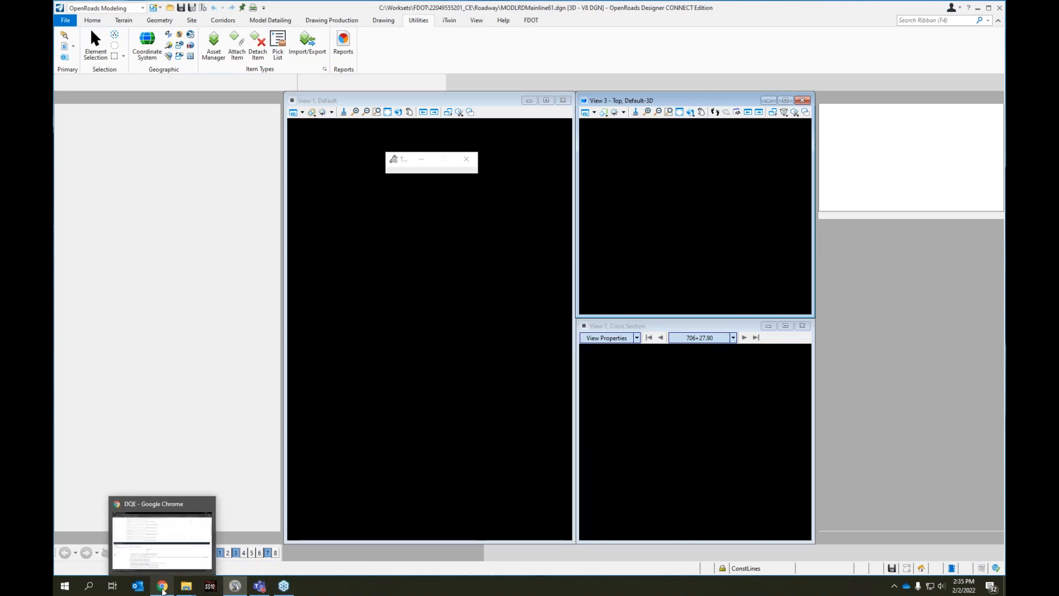
Switch to the DQE page in Chrome, dismiss CONNECT Advisor, and review the Asphaltic Concrete Friction Course details in Basis of Estimates
click(162, 586)
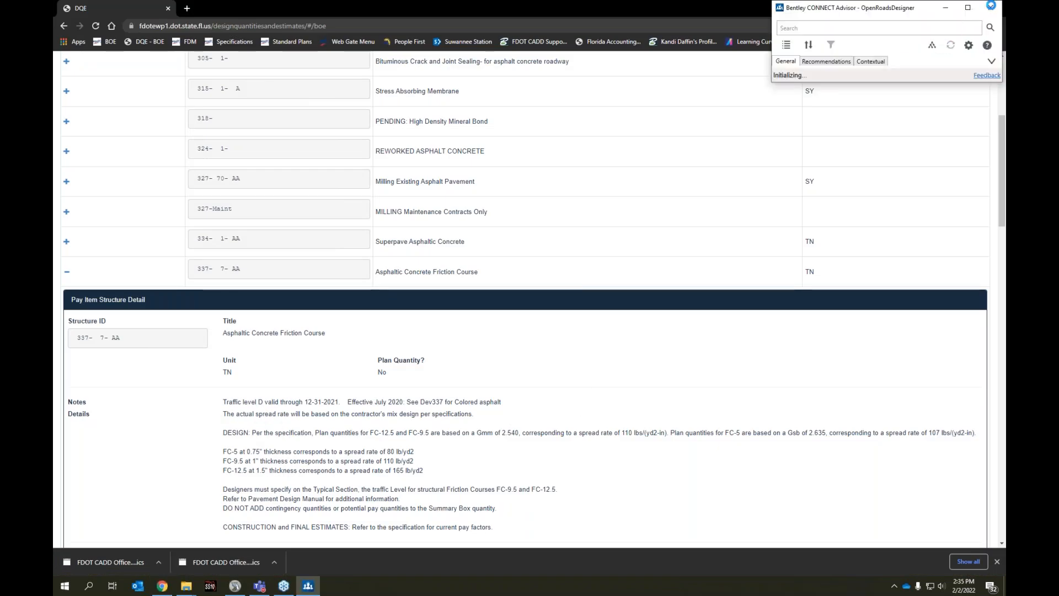
click(991, 8)
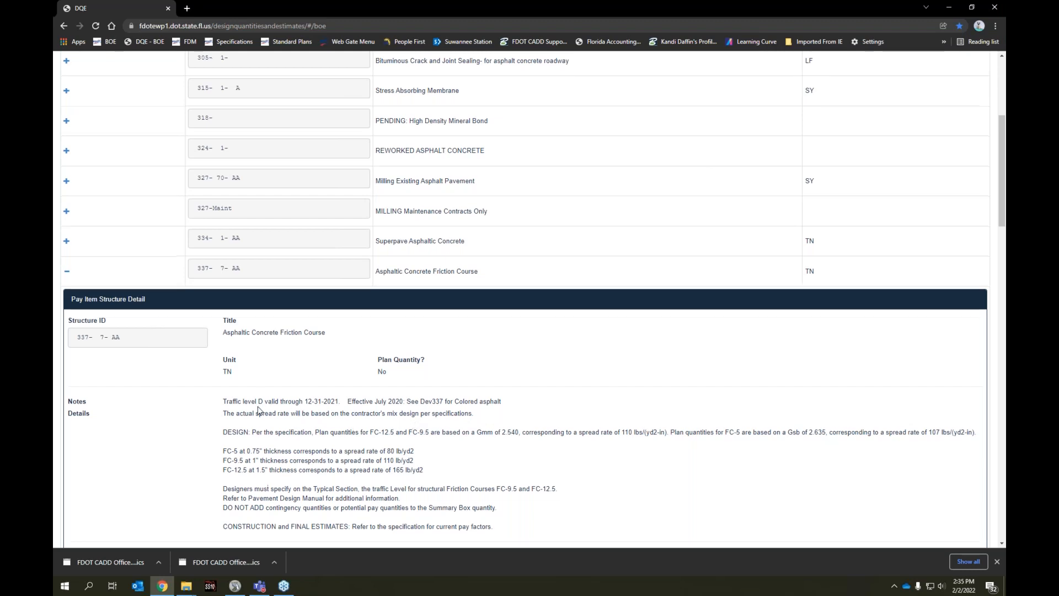
scroll(258, 409, down, 3)
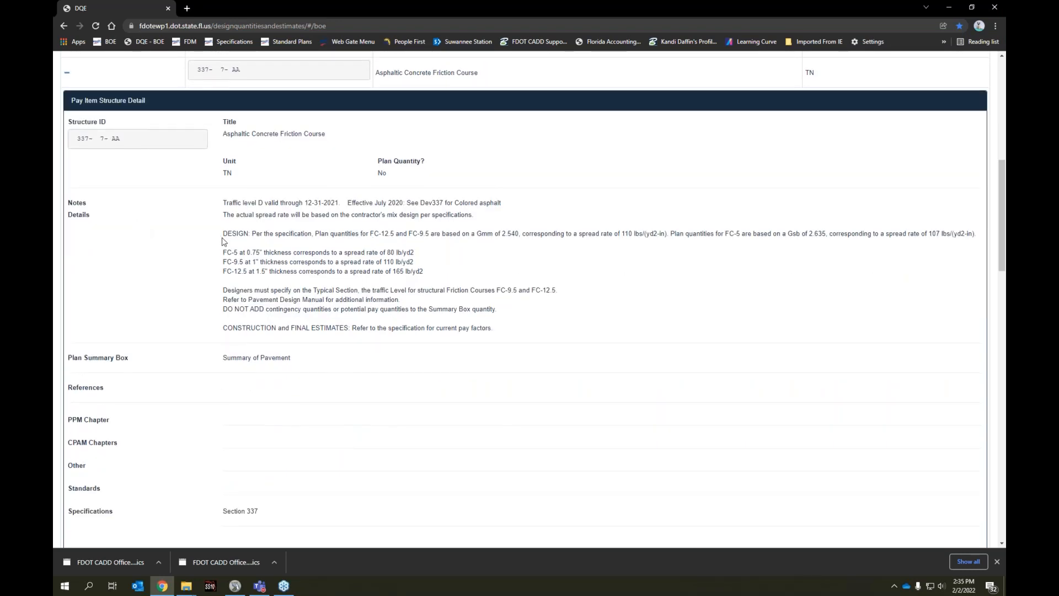
scroll(223, 241, down, 9)
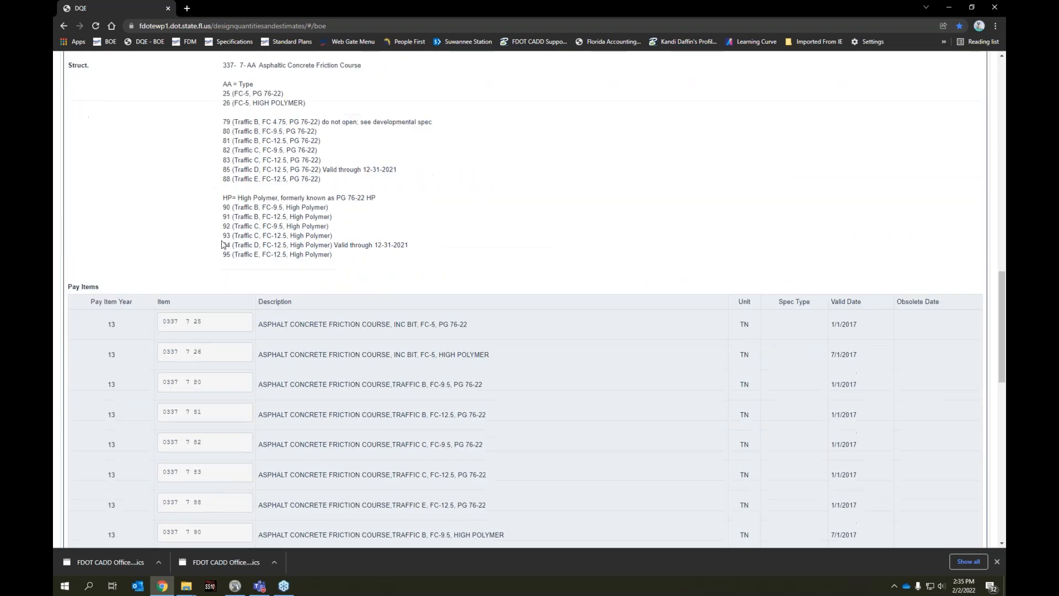
scroll(223, 248, down, 2)
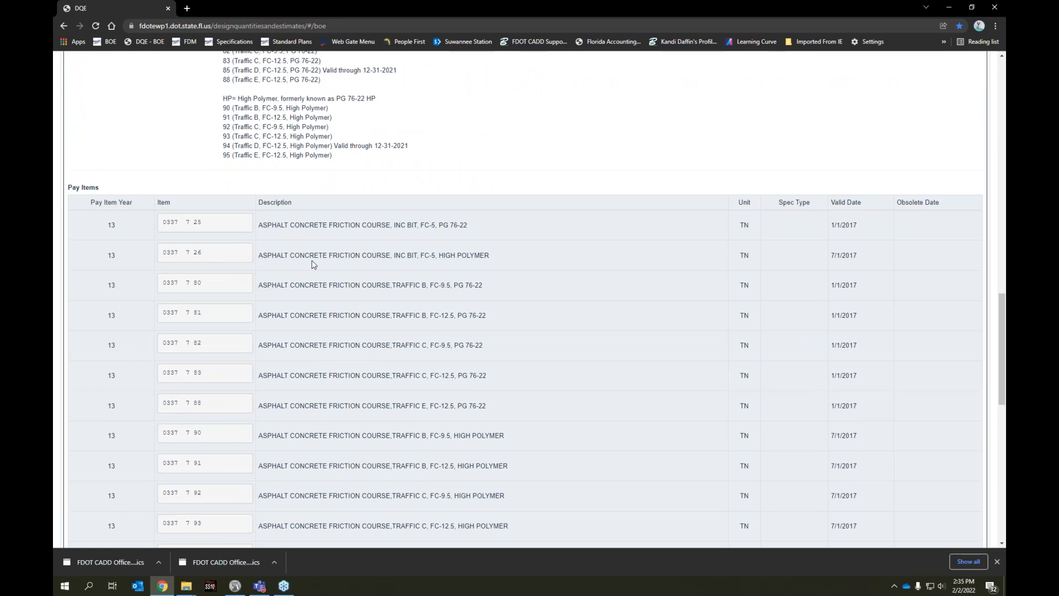
scroll(312, 264, up, 4)
scroll(313, 264, up, 7)
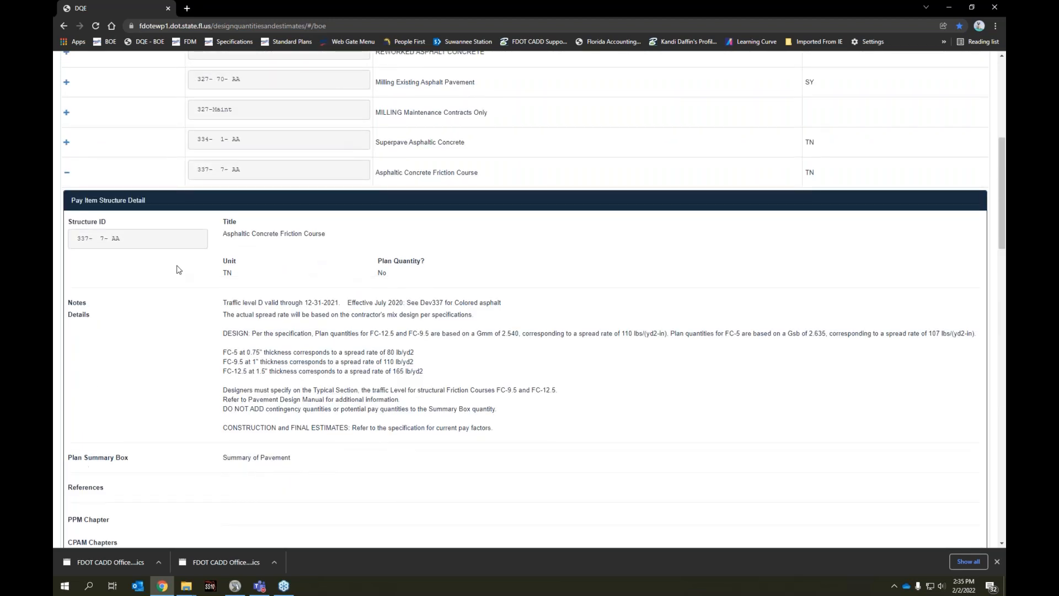
scroll(232, 98, up, 1)
scroll(232, 98, up, 6)
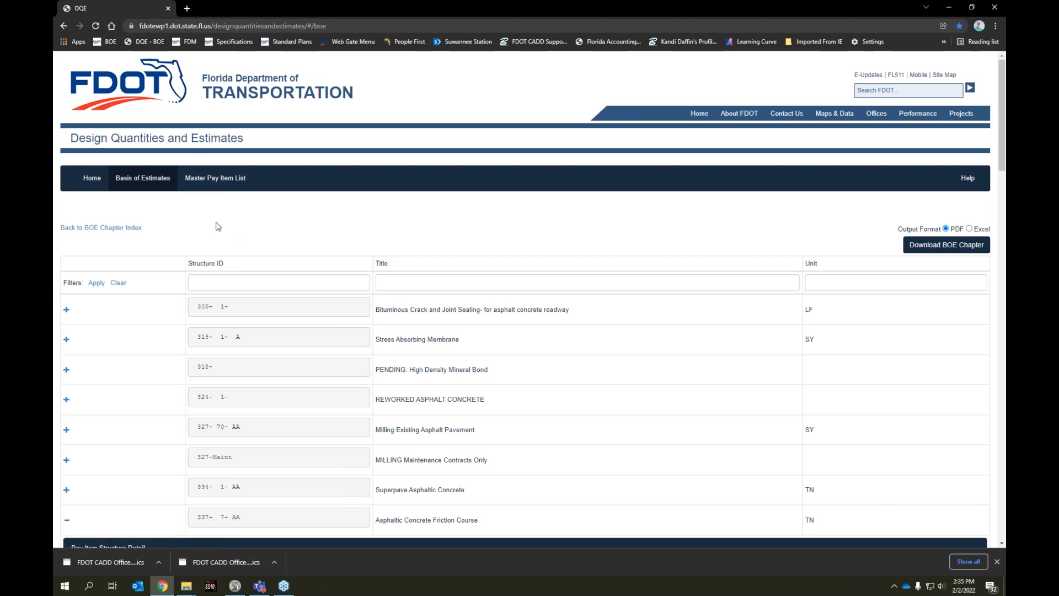
Compare the friction course structure ID 337- 7- AA with the listed pay item 0337 7 25 by highlighting their numbers
scroll(190, 164, down, 6)
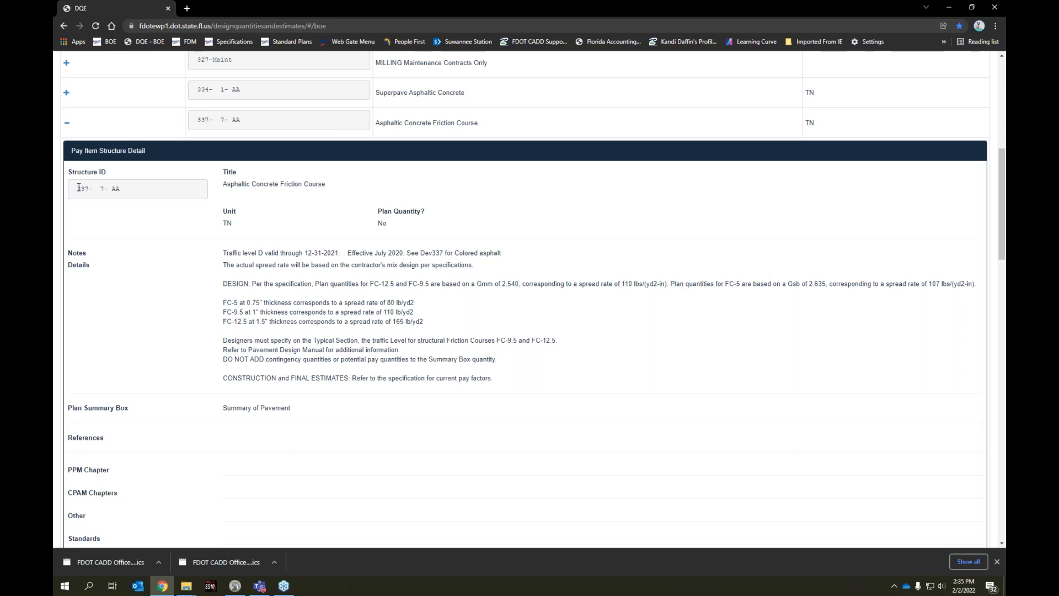
drag(78, 189, 139, 193)
click(118, 187)
scroll(197, 324, down, 9)
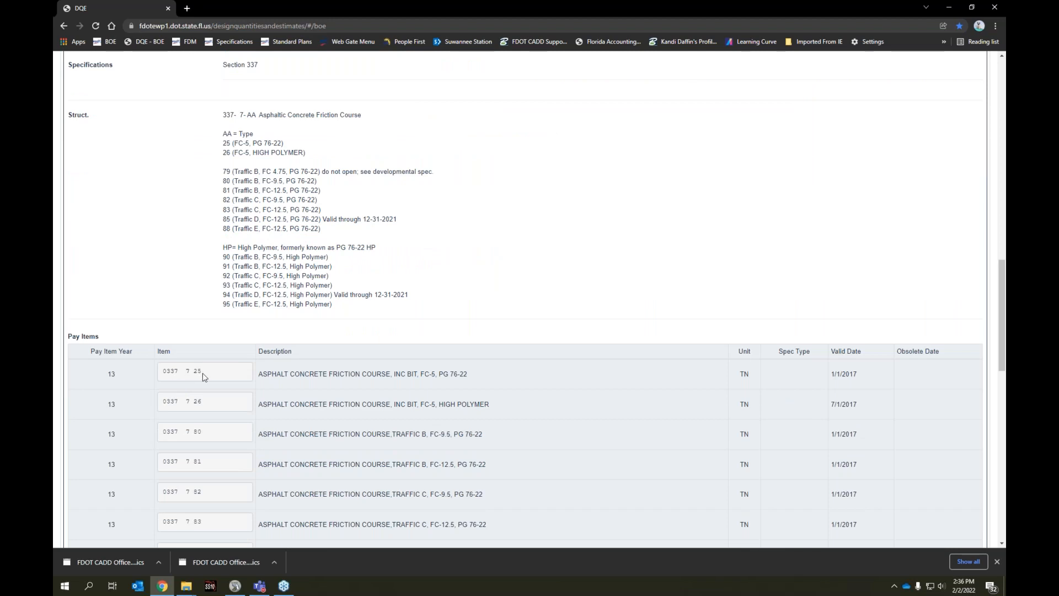
drag(204, 374, 162, 373)
click(205, 375)
drag(185, 372, 178, 372)
click(202, 375)
scroll(259, 223, up, 2)
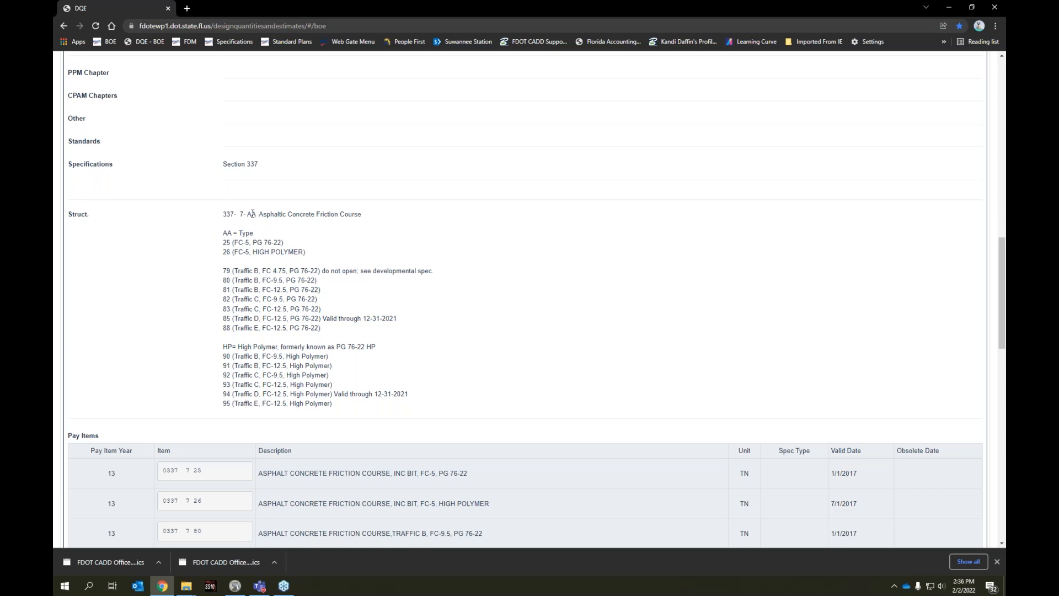
Highlight each part of pay item number 0337 7 25 and the spaces between them in the Pay Items table
scroll(252, 213, down, 1)
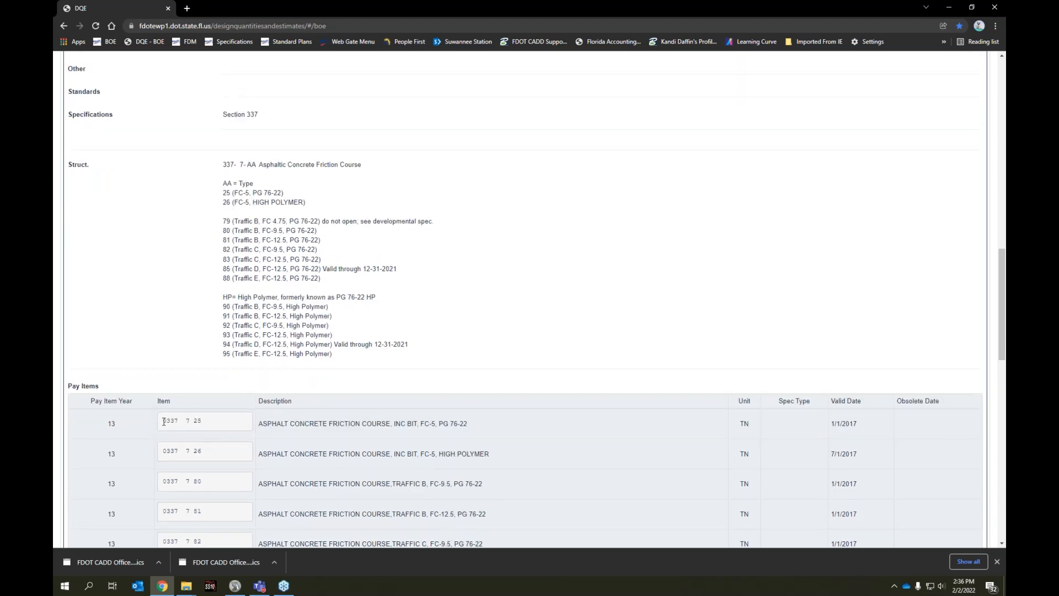
drag(165, 421, 180, 422)
double_click(187, 420)
click(182, 421)
double_click(188, 421)
drag(181, 421, 179, 421)
click(201, 420)
drag(201, 420, 189, 421)
click(204, 426)
drag(198, 422, 192, 423)
Review the 337- 7- AA structure breakdown, highlight the whole pay item number 0337 7 25, and switch back to OpenRoads Designer
scroll(255, 341, up, 3)
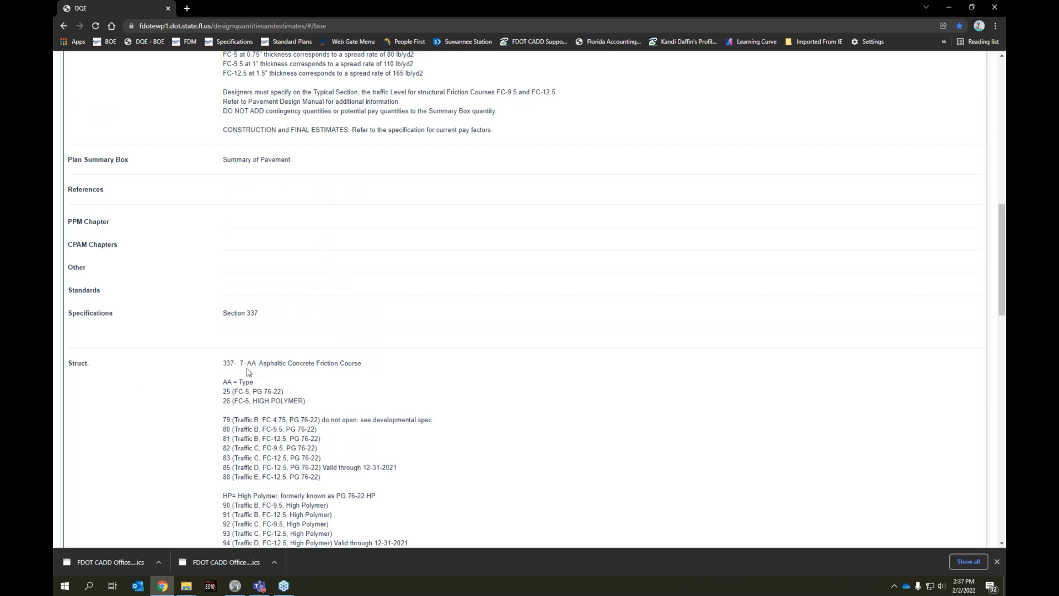
scroll(293, 385, down, 3)
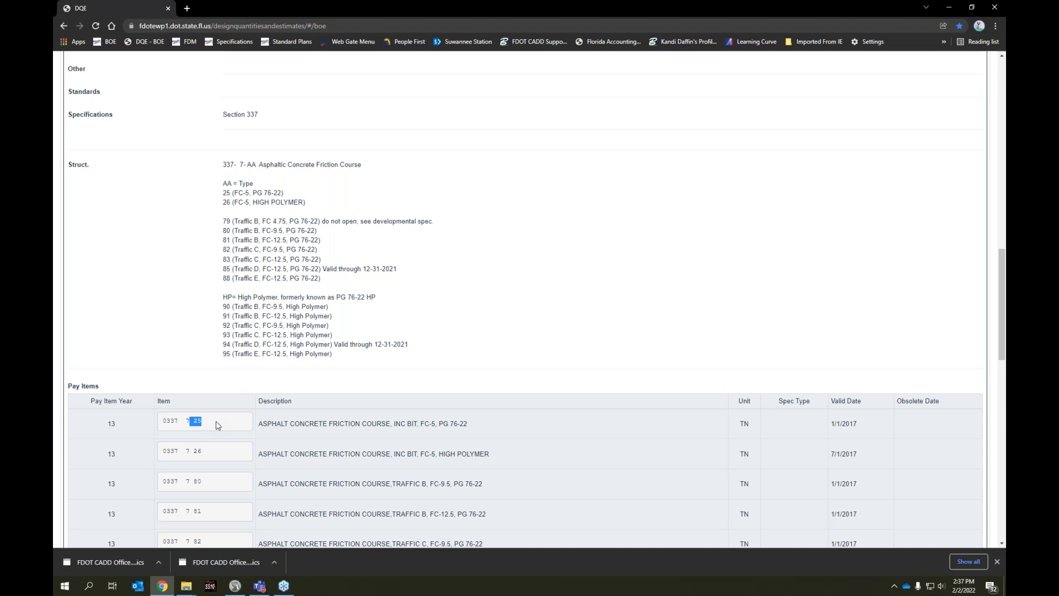
drag(208, 422, 161, 422)
drag(207, 423, 162, 422)
click(233, 587)
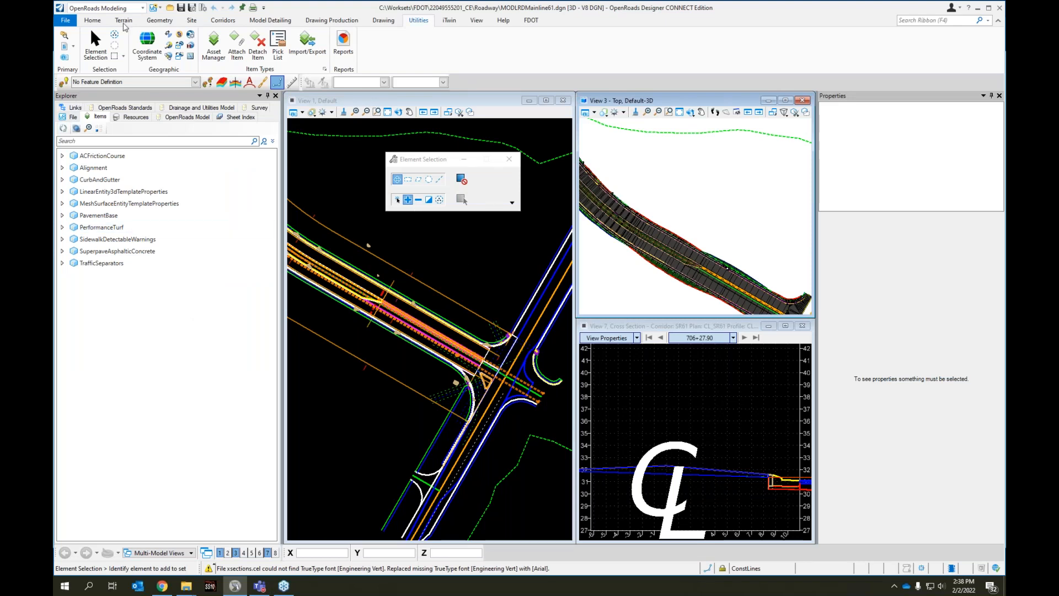
Open the drawing QTDSRD01Complete.dgn from the workset's Roadway folder
click(63, 21)
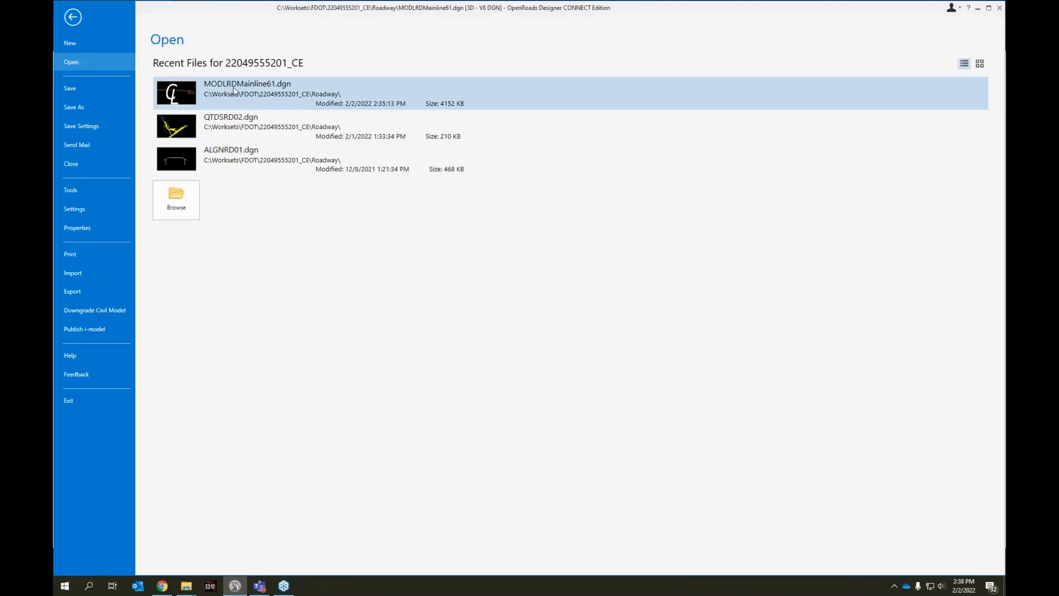
click(176, 198)
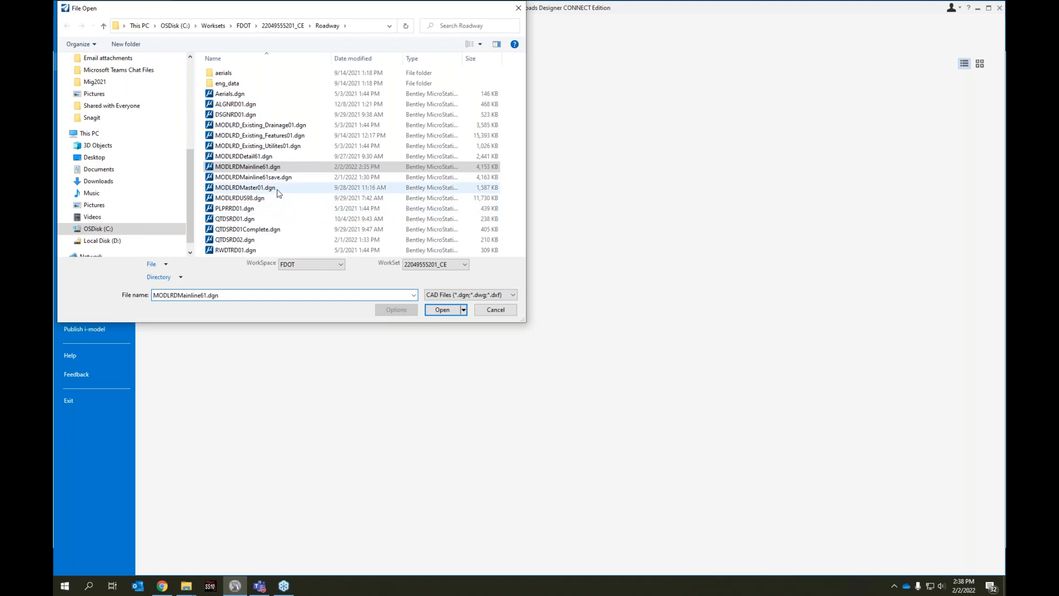
click(226, 230)
click(442, 310)
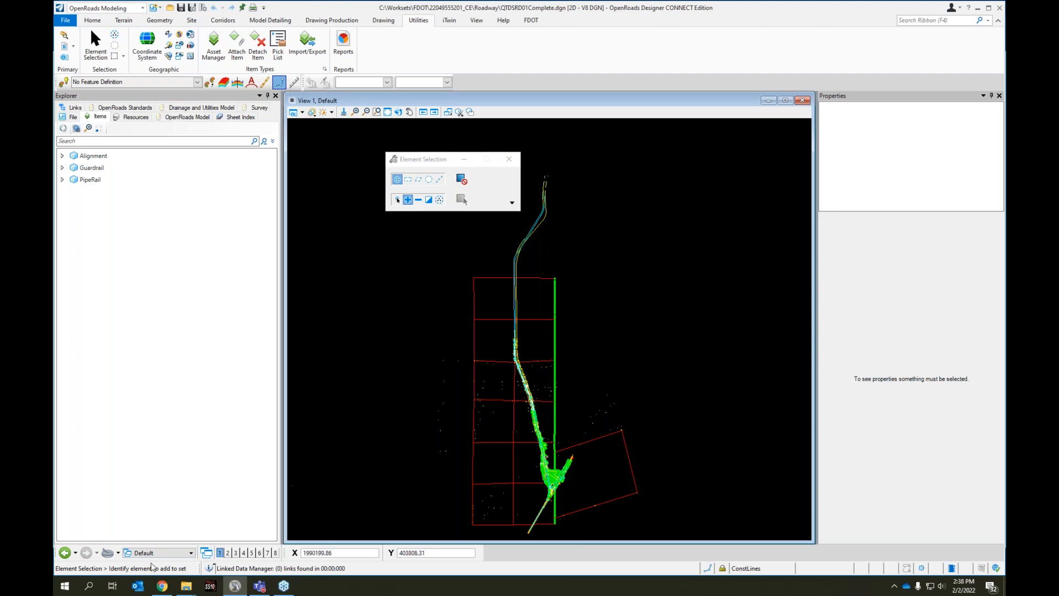
Show the 0110 4 10 Views view group and switch to the 0110 2 2 Views group
click(157, 552)
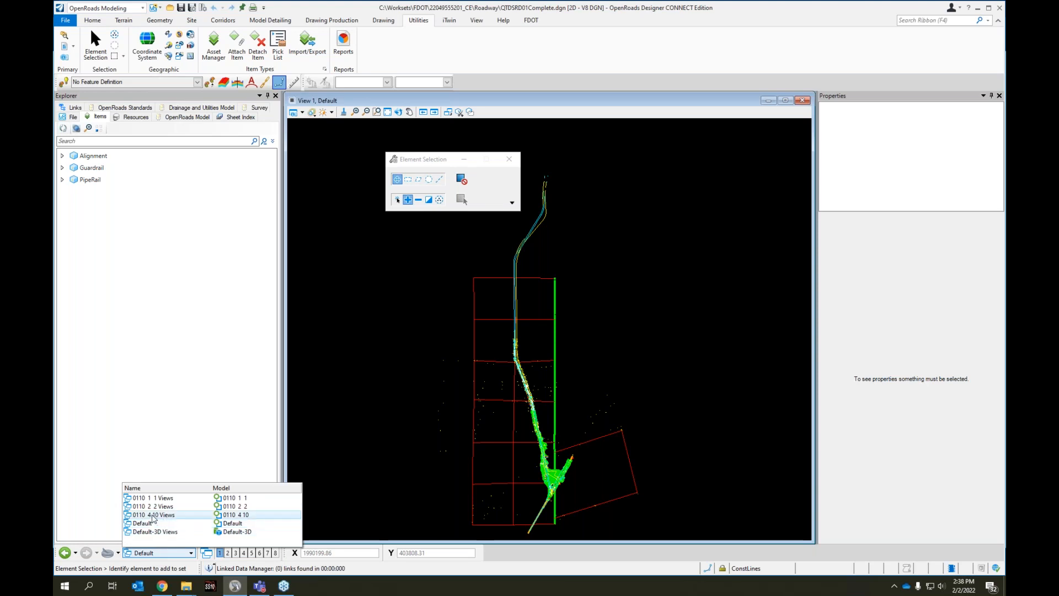
click(155, 514)
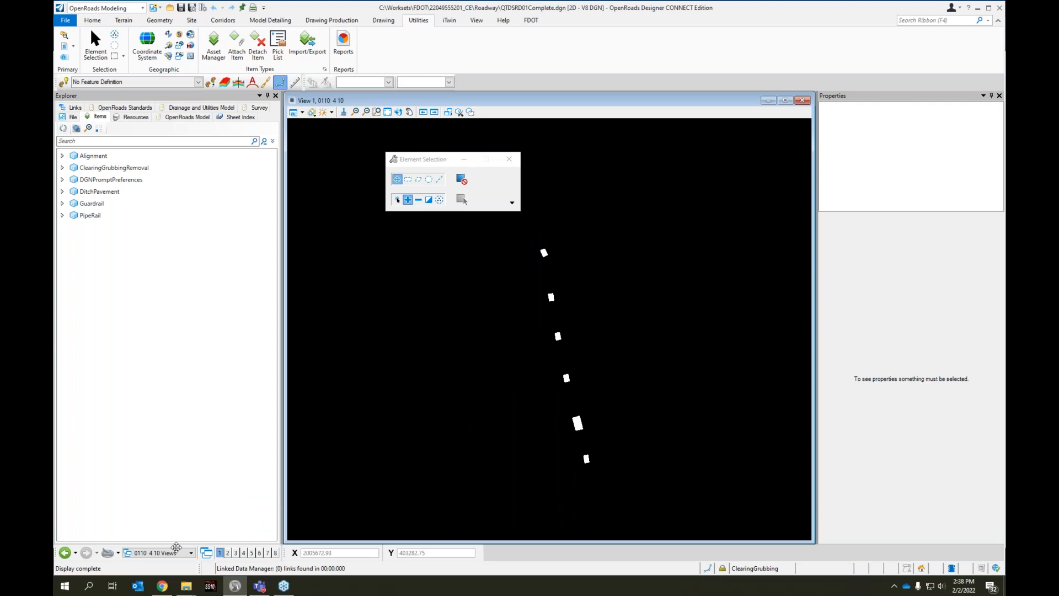
click(165, 553)
click(151, 506)
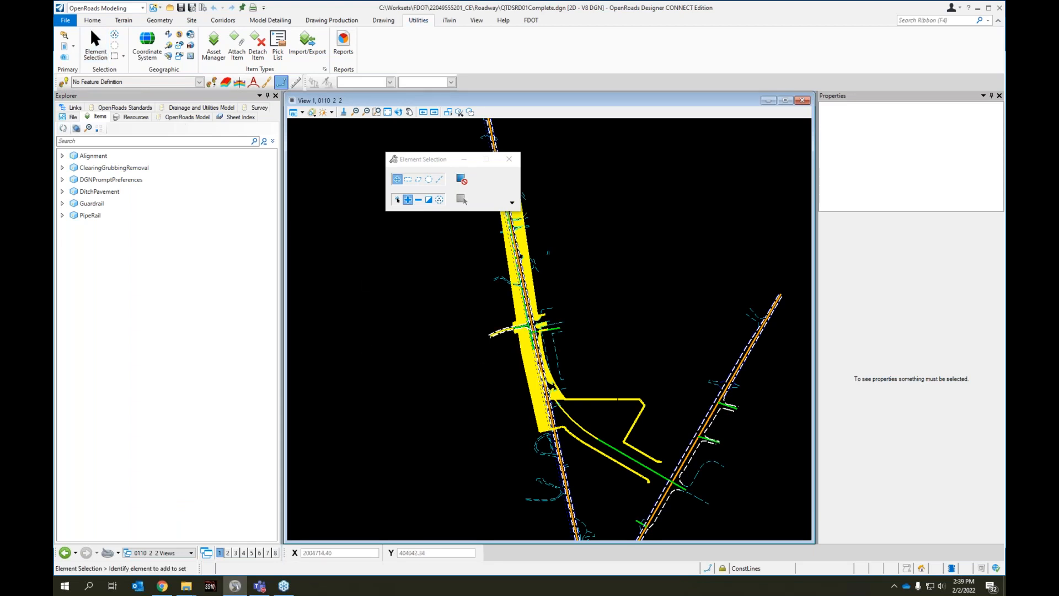
Select the clearing and grubbing complex shape beside the mainline and review its ClearingGrubbingRemoval, Alignment and DitchPavement item properties
click(527, 362)
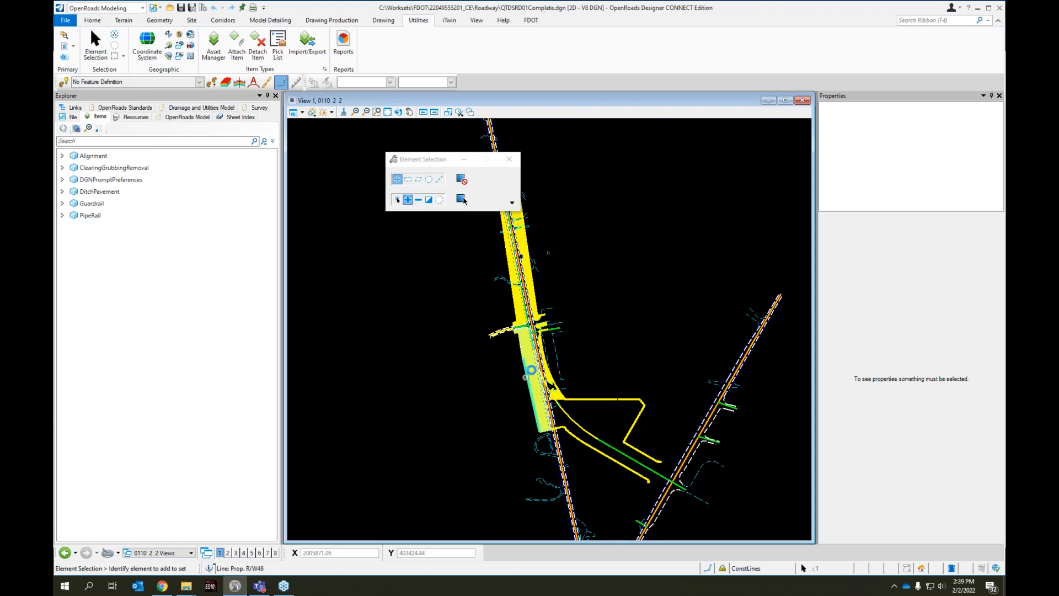
click(532, 367)
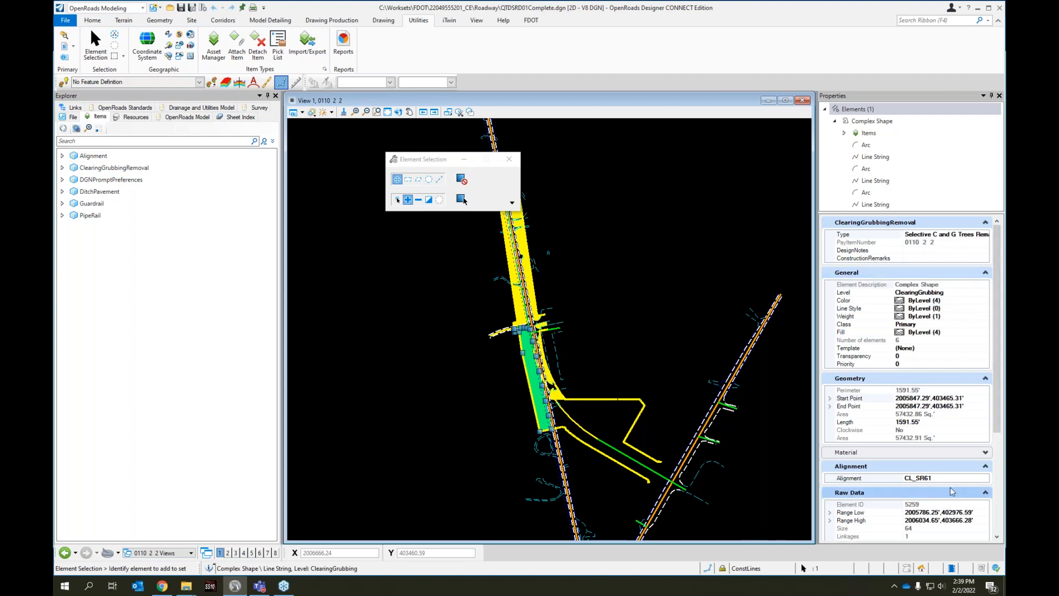
scroll(963, 481, down, 2)
scroll(940, 504, down, 3)
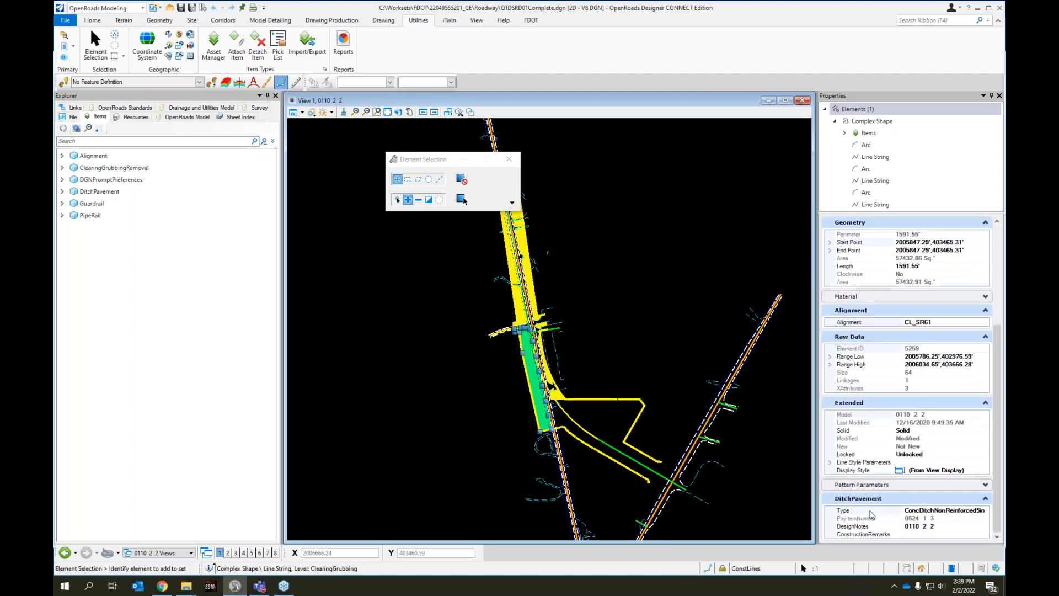
click(997, 465)
drag(997, 465, 997, 347)
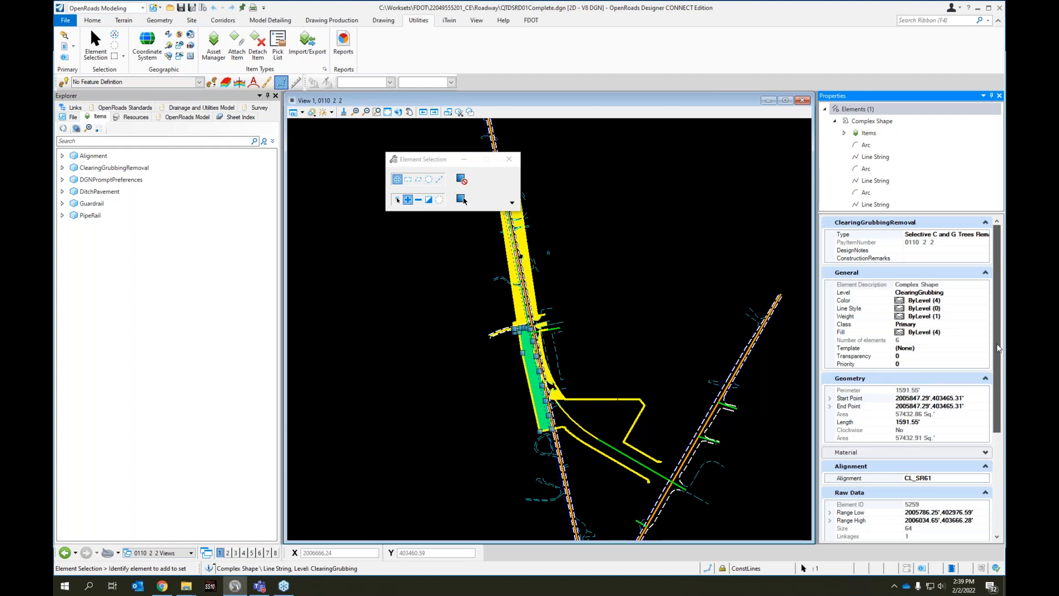
drag(999, 347, 1000, 498)
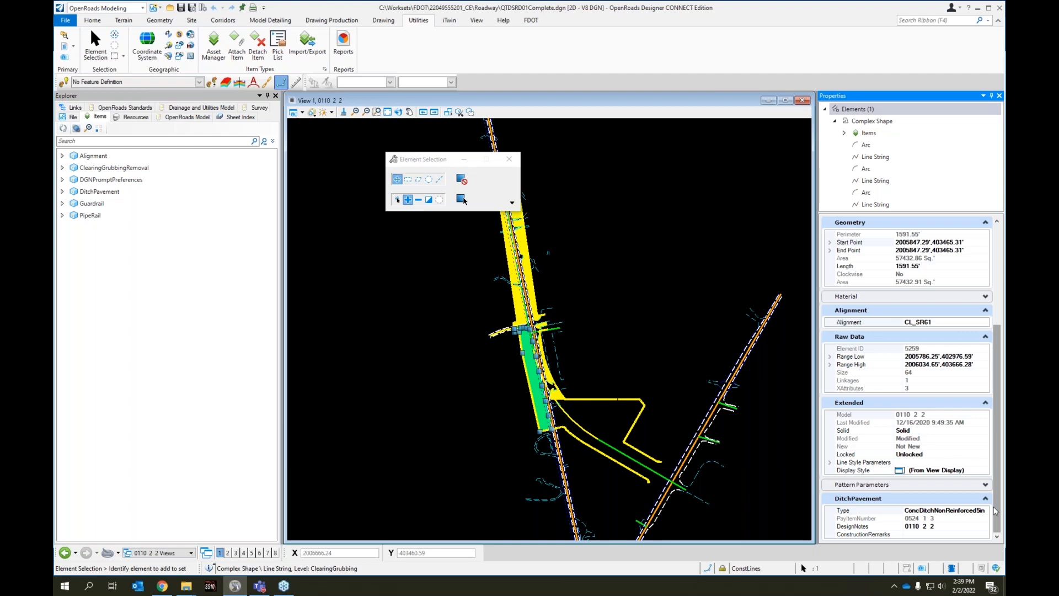
drag(998, 499, 999, 387)
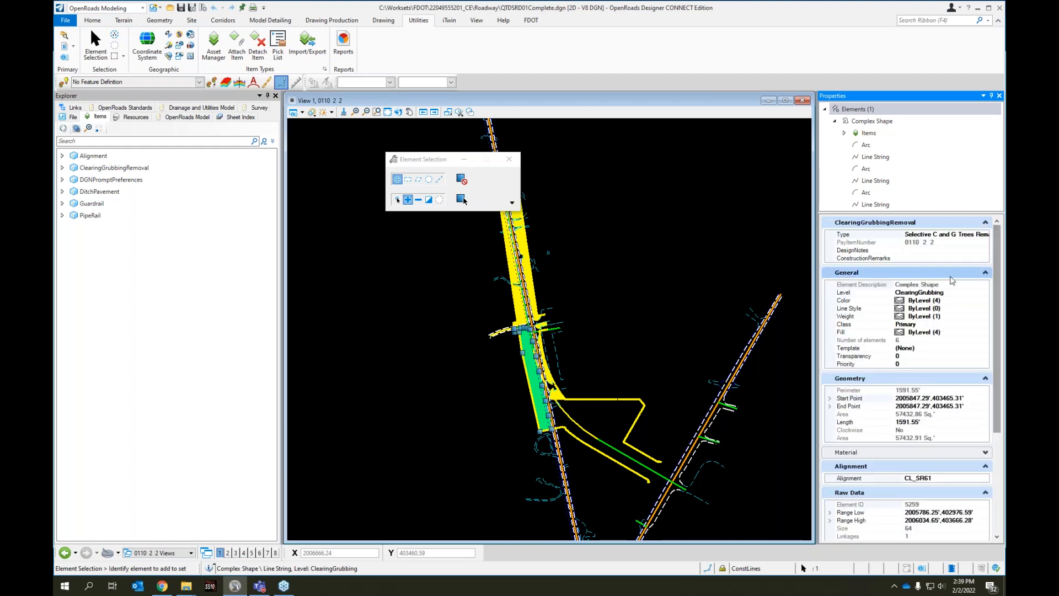
Collapse the General, Geometry, Raw Data and Extended property sections and reorder the sections so Alignment, DitchPavement and ClearingGrubbingRemoval come last, with Alignment expanded
click(985, 272)
click(985, 286)
click(989, 314)
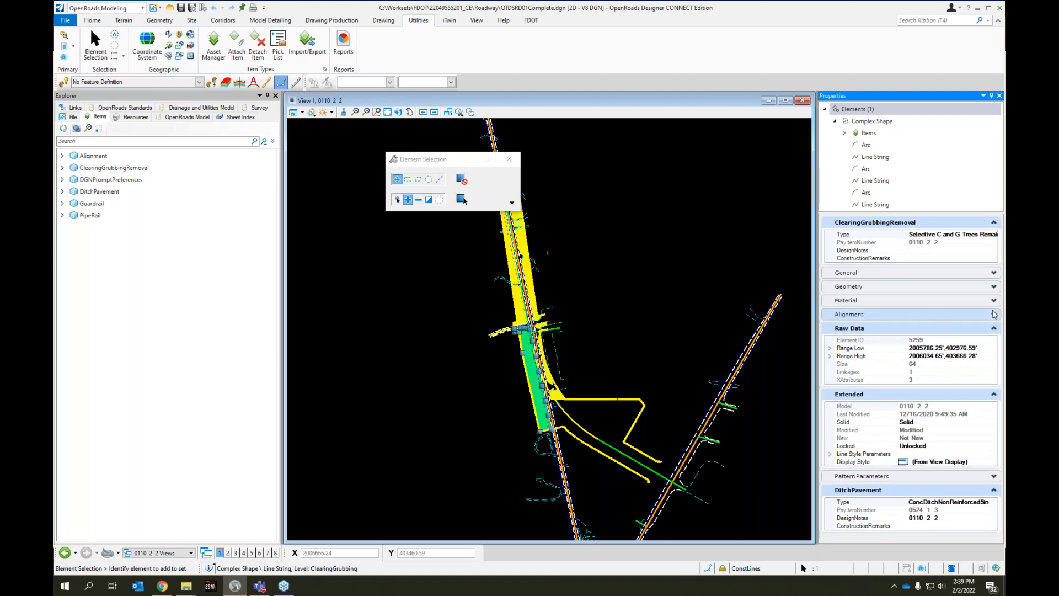
drag(967, 312, 970, 479)
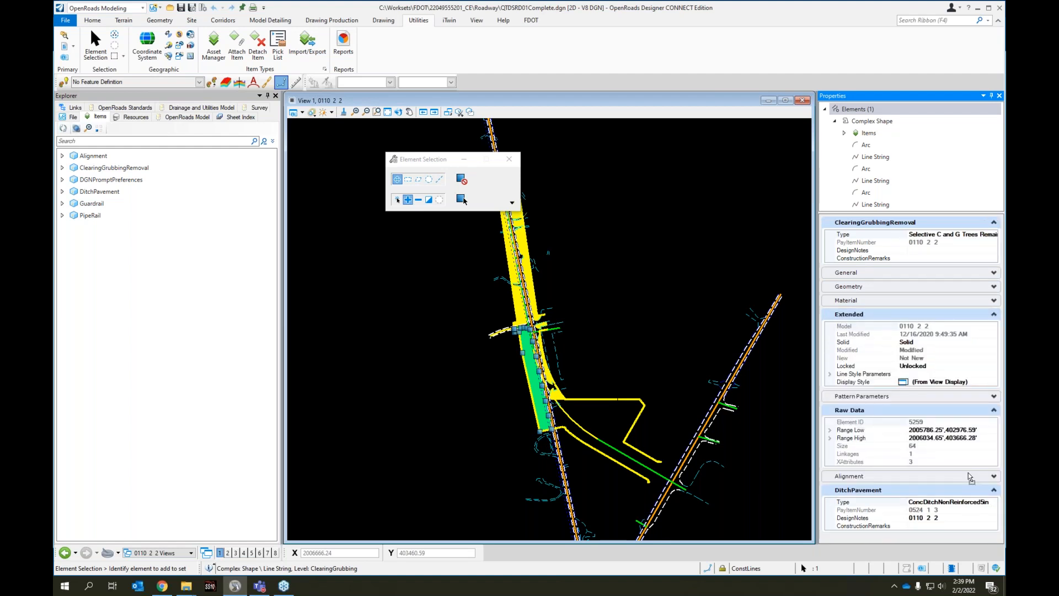
click(994, 412)
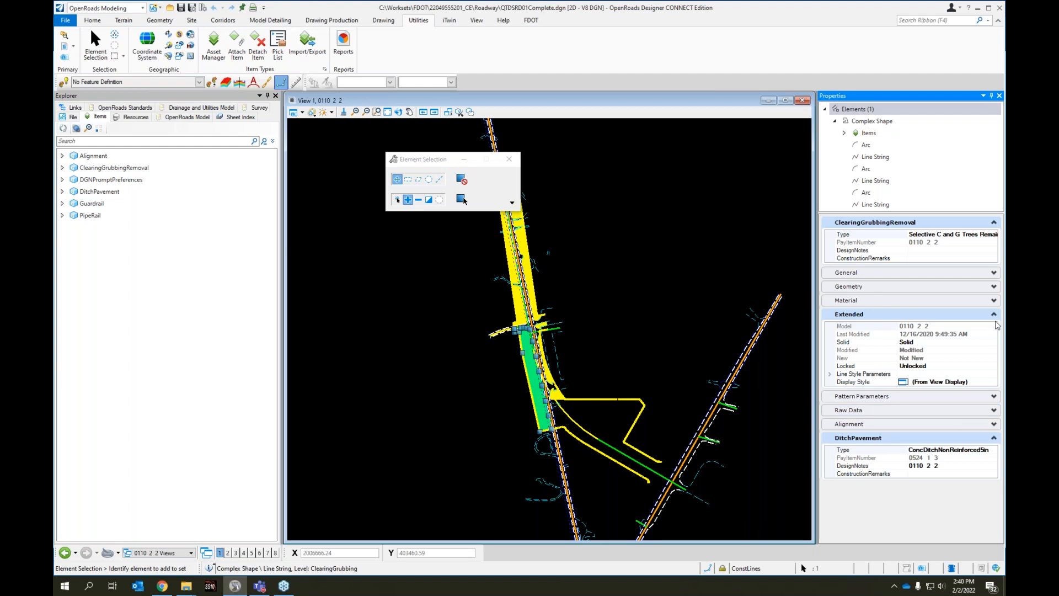
click(968, 312)
drag(911, 223, 920, 470)
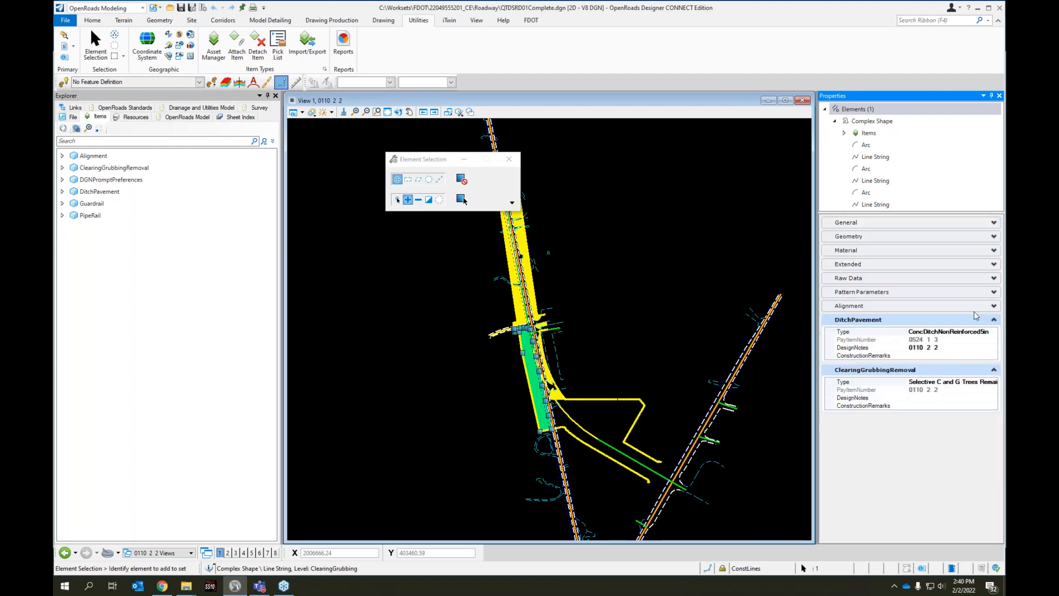
click(981, 308)
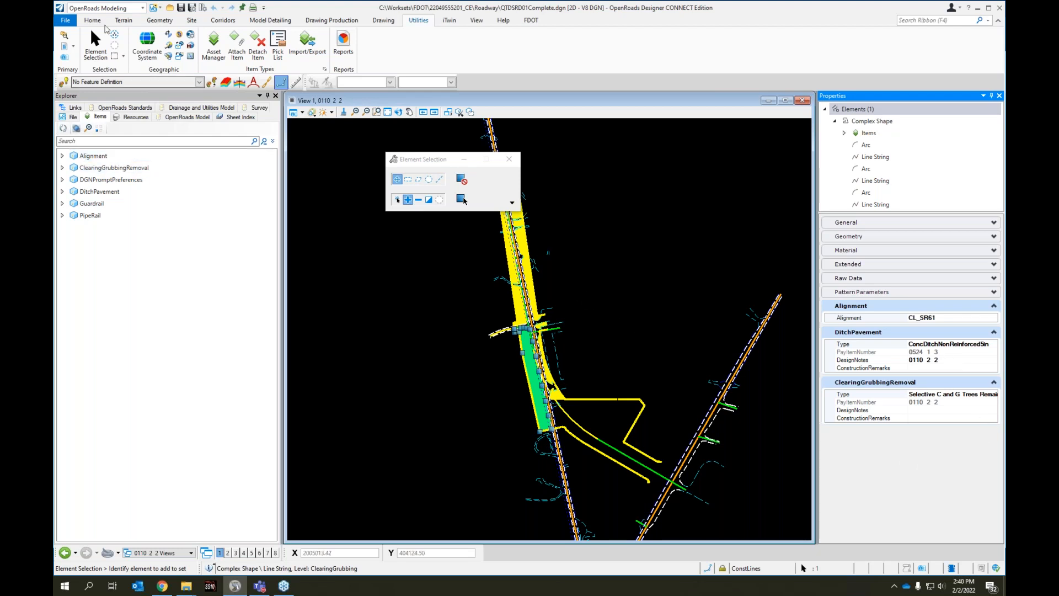
click(92, 41)
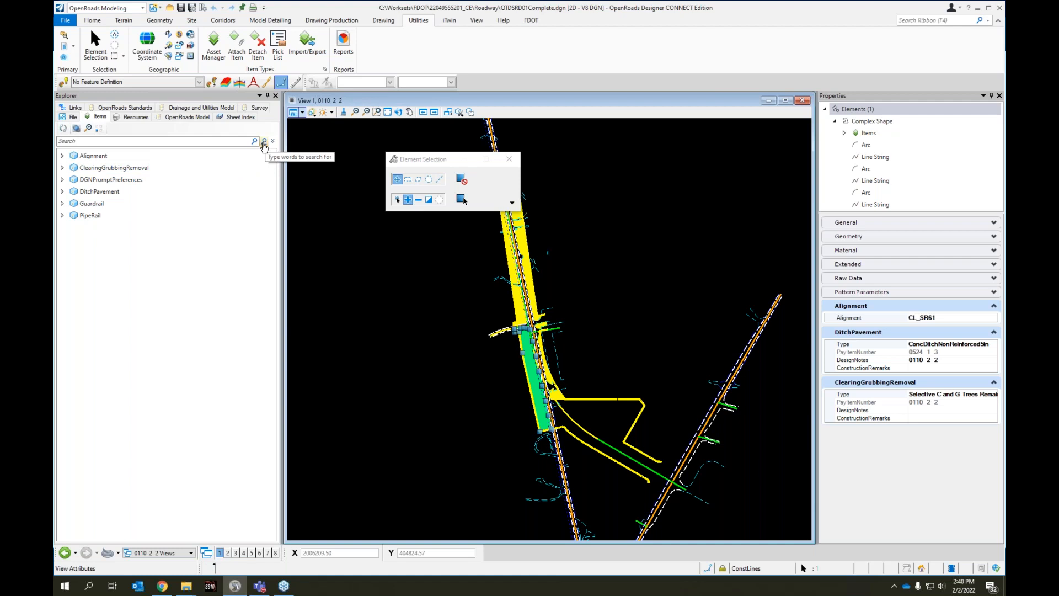
click(265, 142)
drag(479, 190, 247, 261)
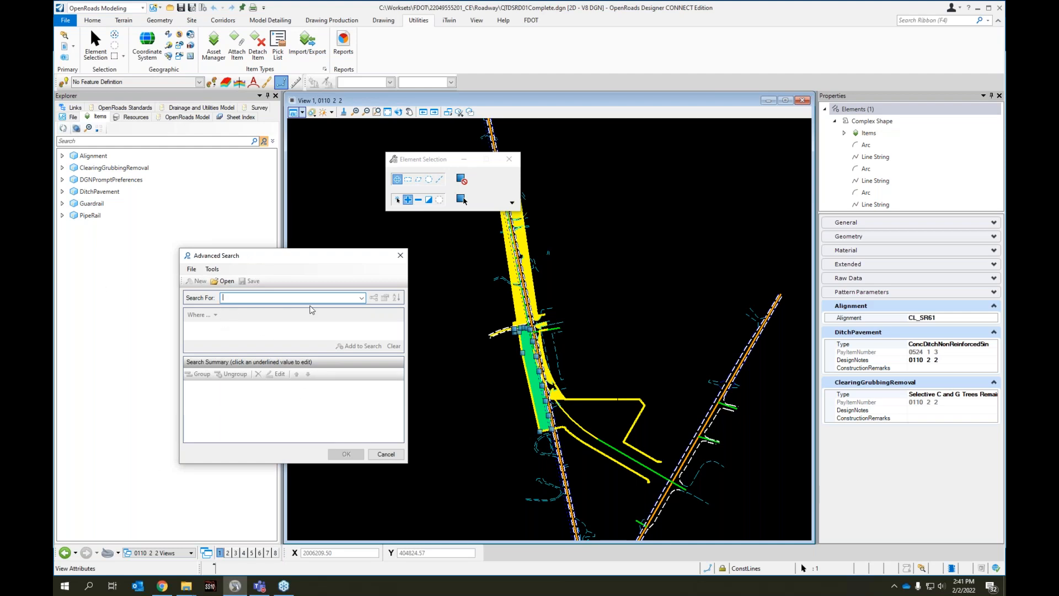
click(362, 298)
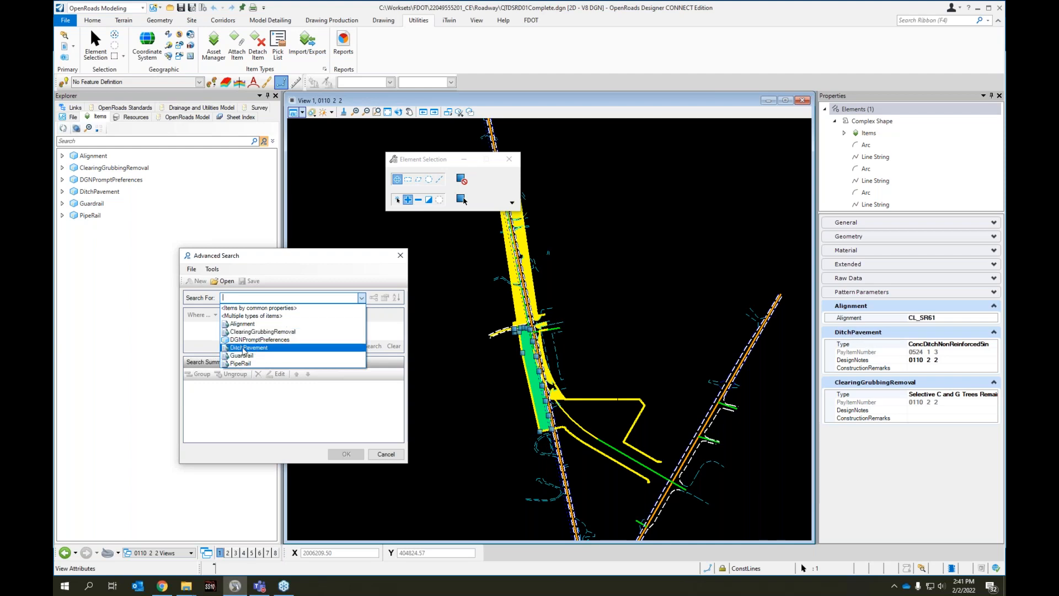
click(242, 348)
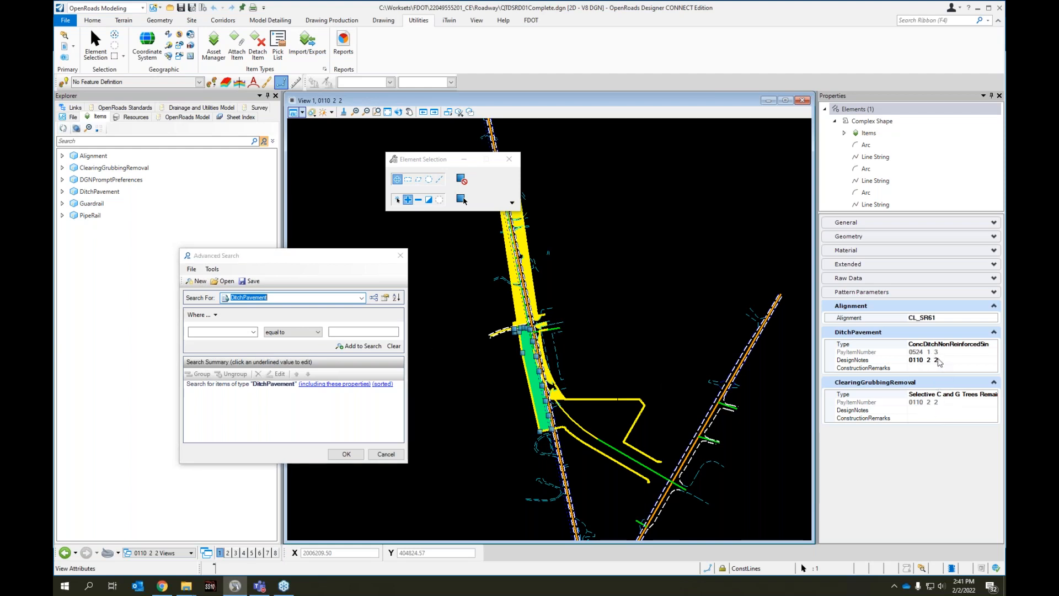
click(384, 457)
Copy the DitchPavement DesignNotes value of the selected shape and start an advanced item search for DitchPavement
click(910, 358)
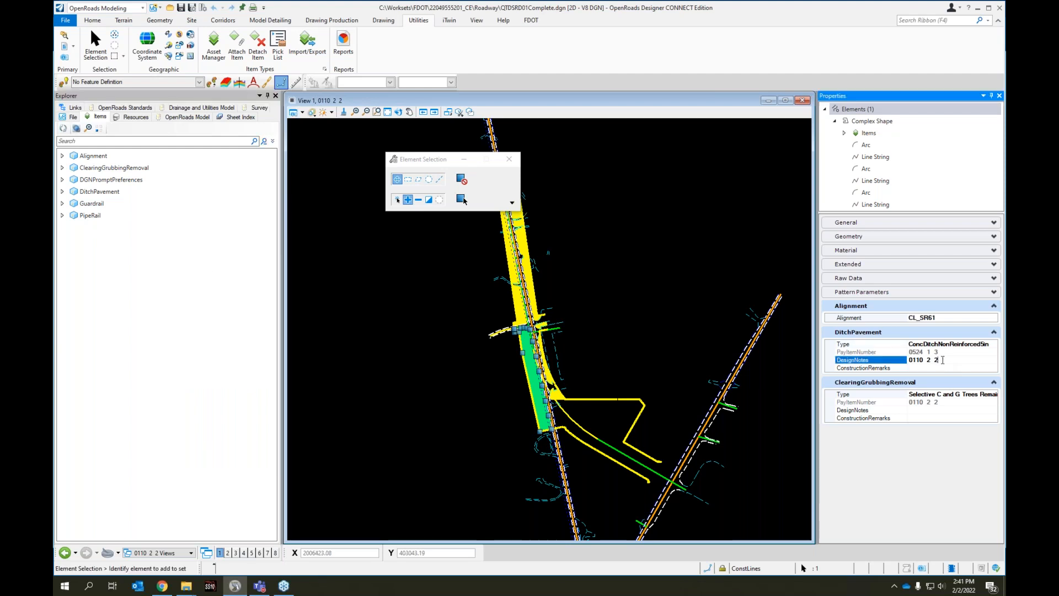
drag(939, 359, 905, 359)
click(263, 142)
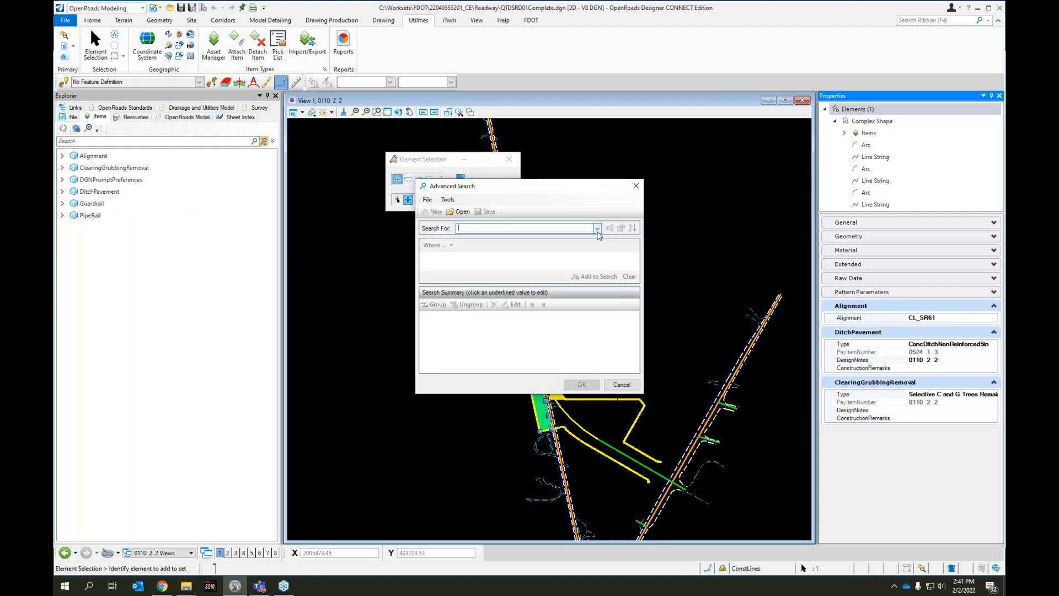
click(597, 229)
click(498, 281)
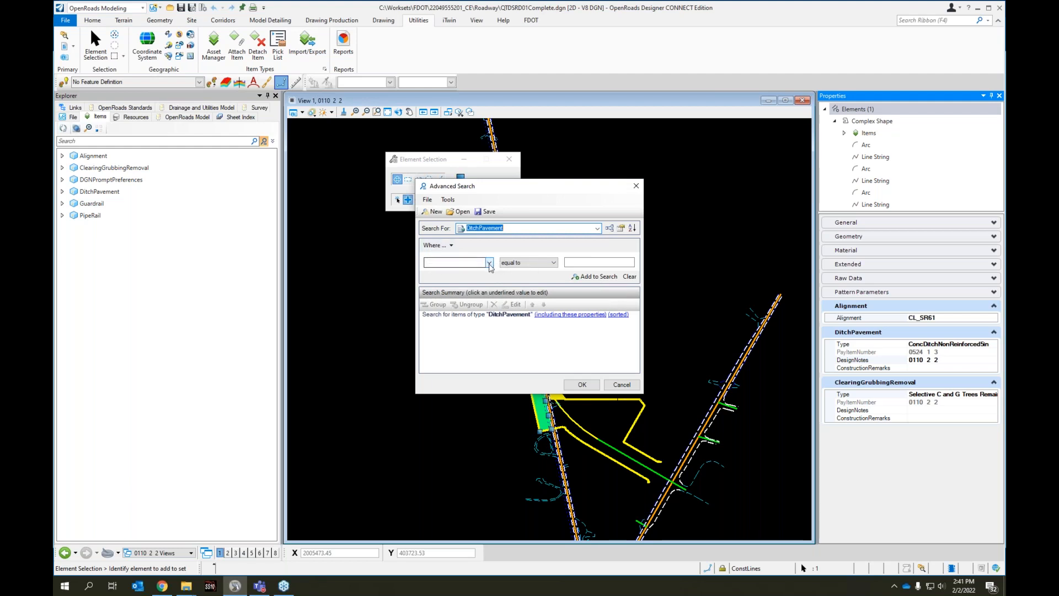
Add the search condition DesignNotes equal to "0110 2 2" and run the search
click(489, 262)
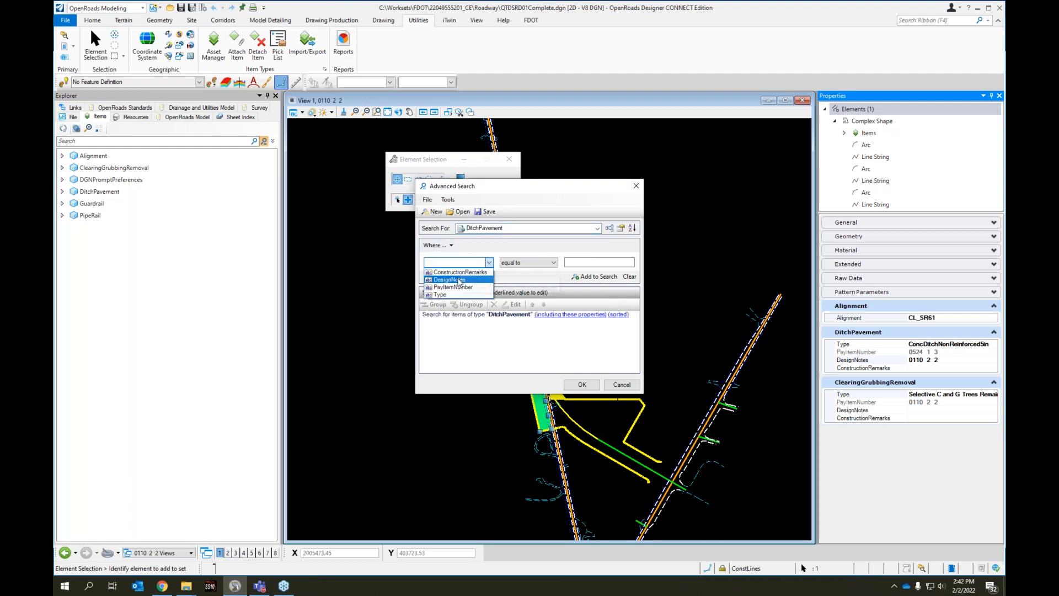
click(469, 280)
click(584, 262)
text(0110  2  2)
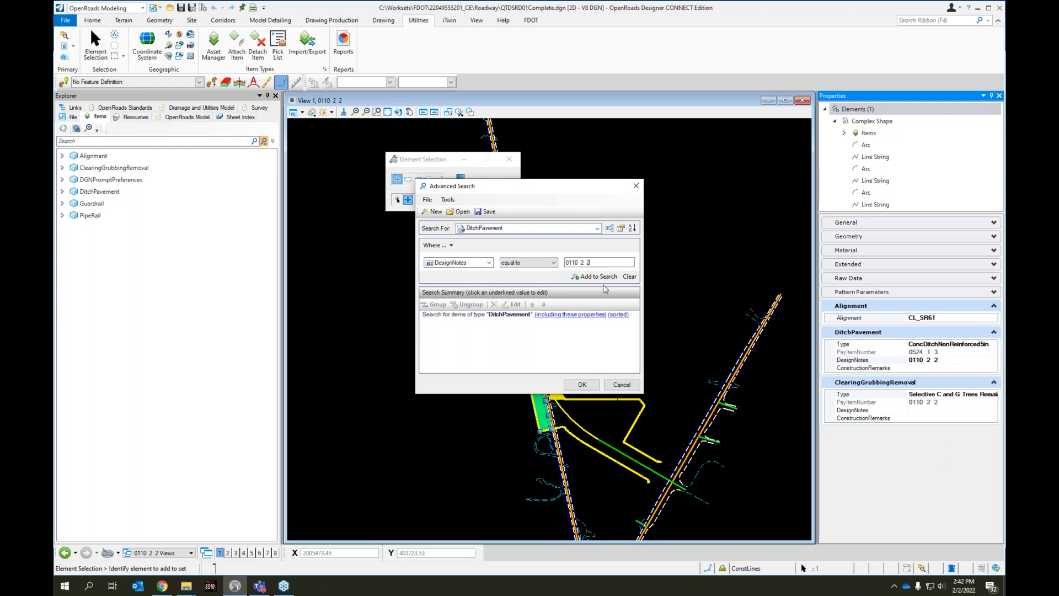
click(585, 277)
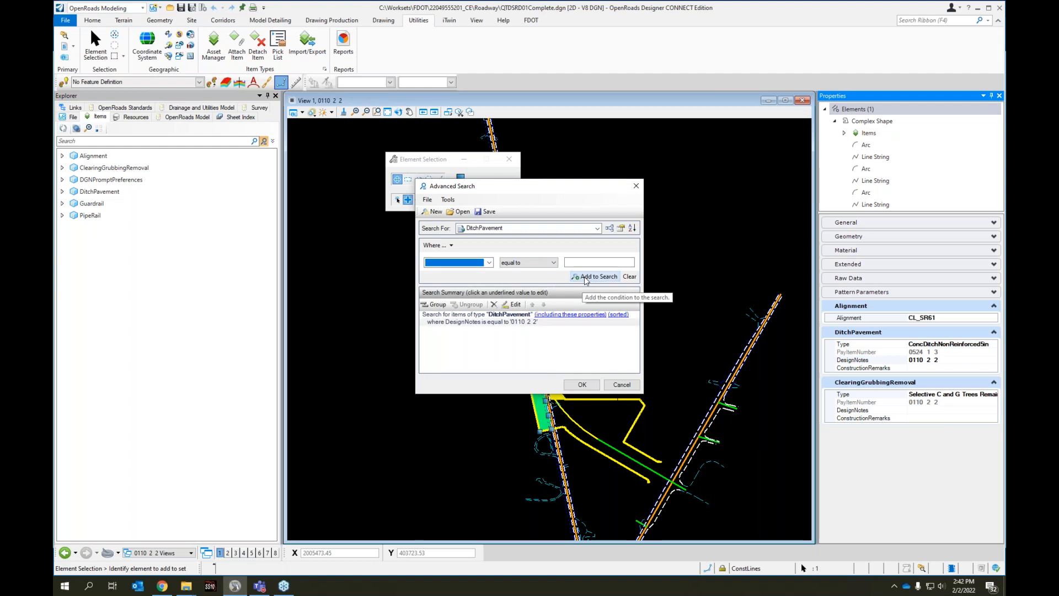
click(580, 385)
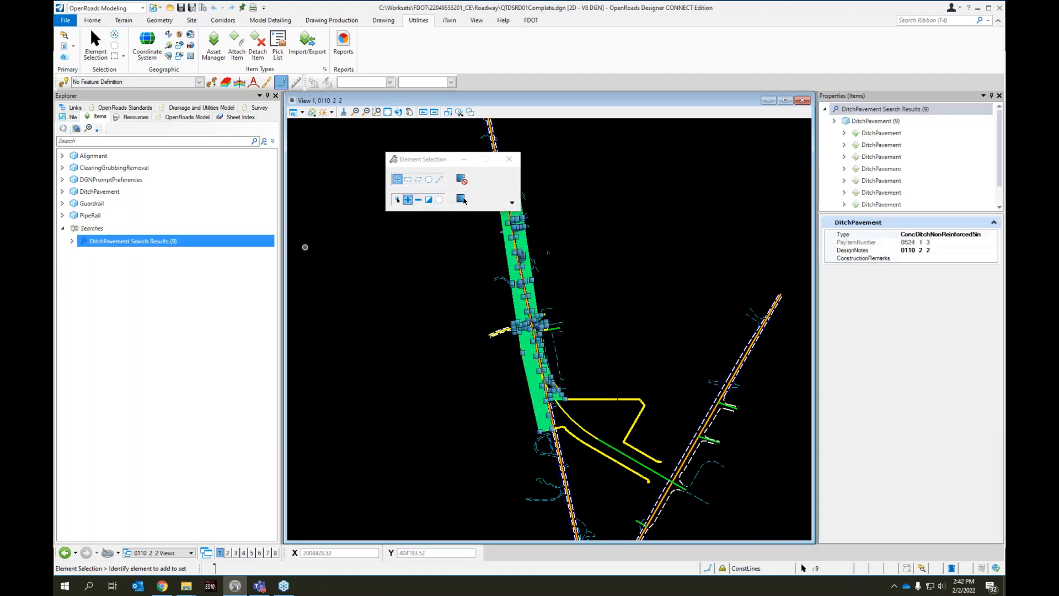
Move the Element Selection settings aside and isolate the found DitchPavement elements in the view
drag(425, 162, 355, 144)
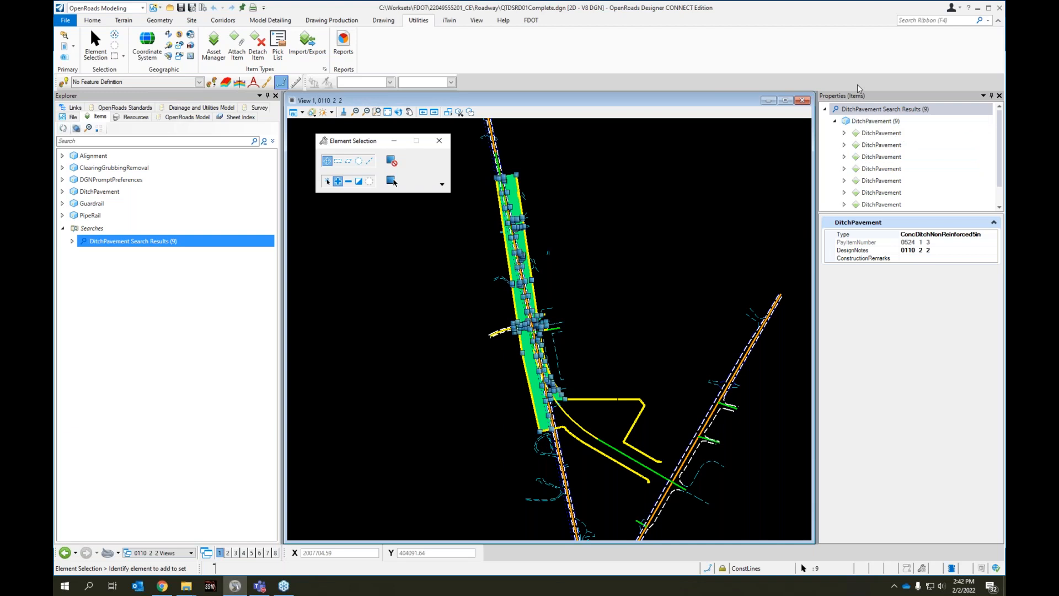
click(874, 121)
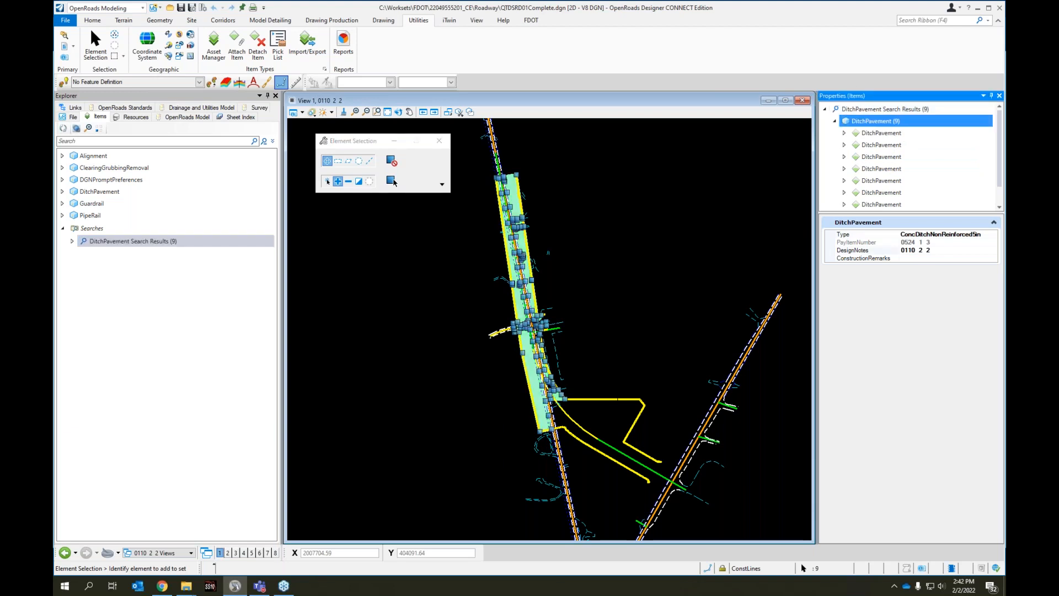
right_click(873, 122)
click(898, 141)
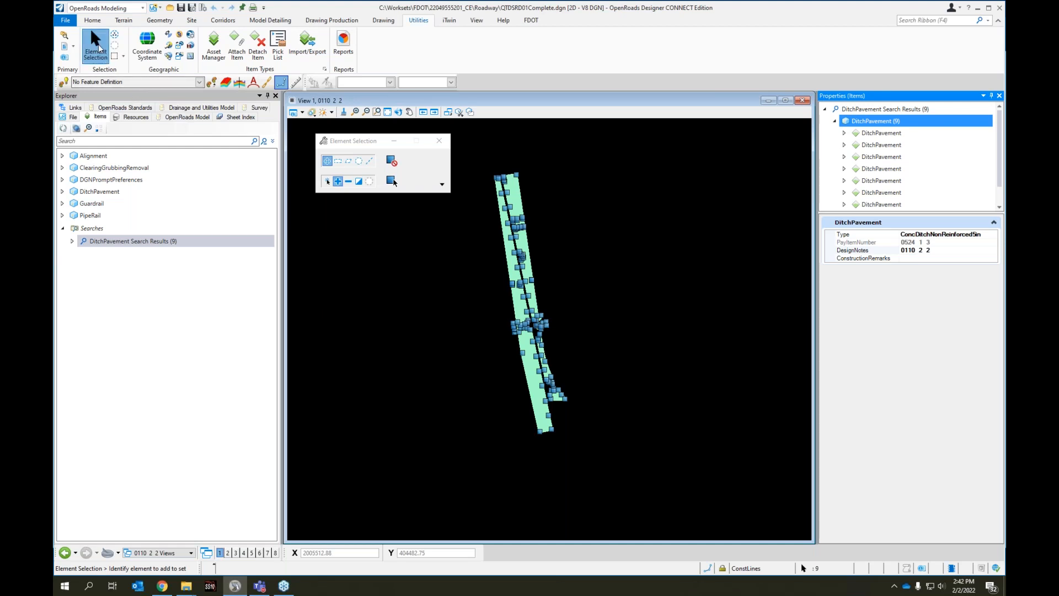
click(591, 257)
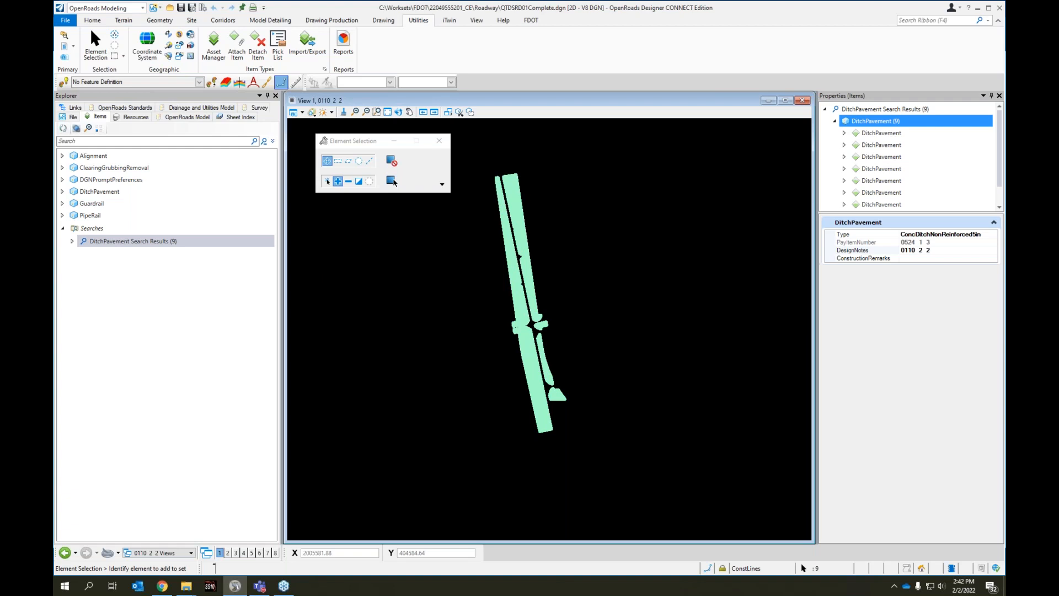
Select around the isolated shapes and compare the Alignment items with the DitchPavement search results
click(102, 51)
drag(487, 156, 645, 471)
drag(343, 145, 301, 141)
click(101, 156)
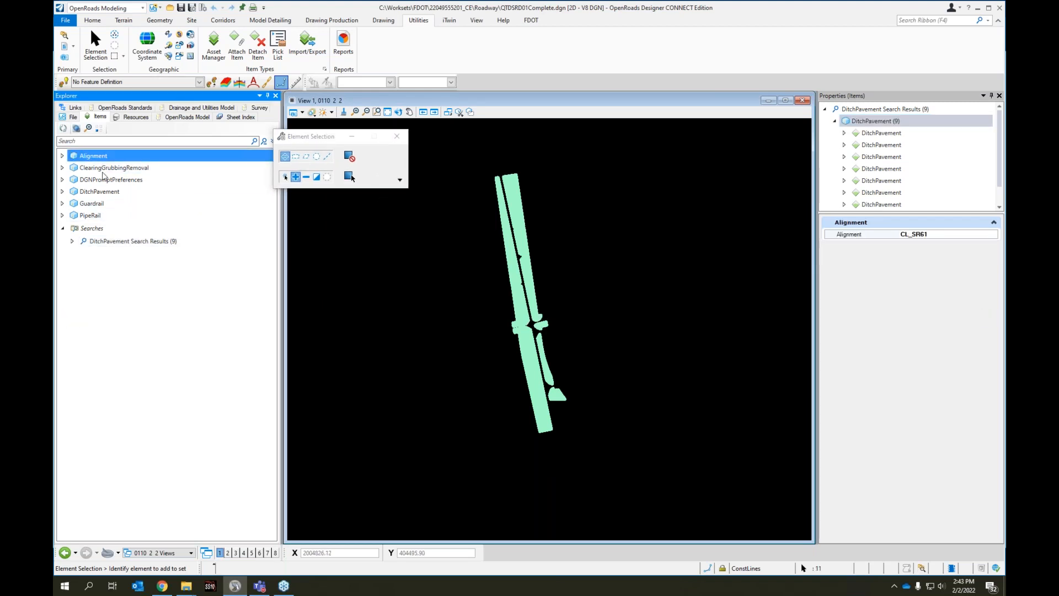
click(104, 241)
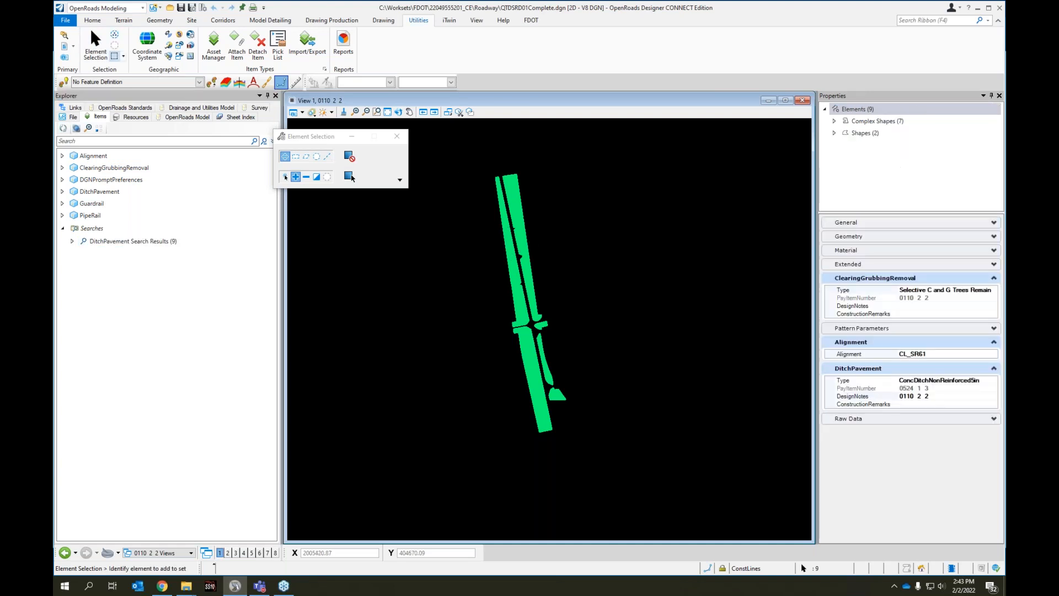
Restart element selection and review the Alignment items and the DitchPavement search results in the item list
click(98, 47)
mouse_move(461, 158)
mouse_down()
mouse_move(633, 425)
mouse_move(644, 471)
mouse_move(561, 439)
mouse_move(467, 155)
mouse_up()
click(515, 199)
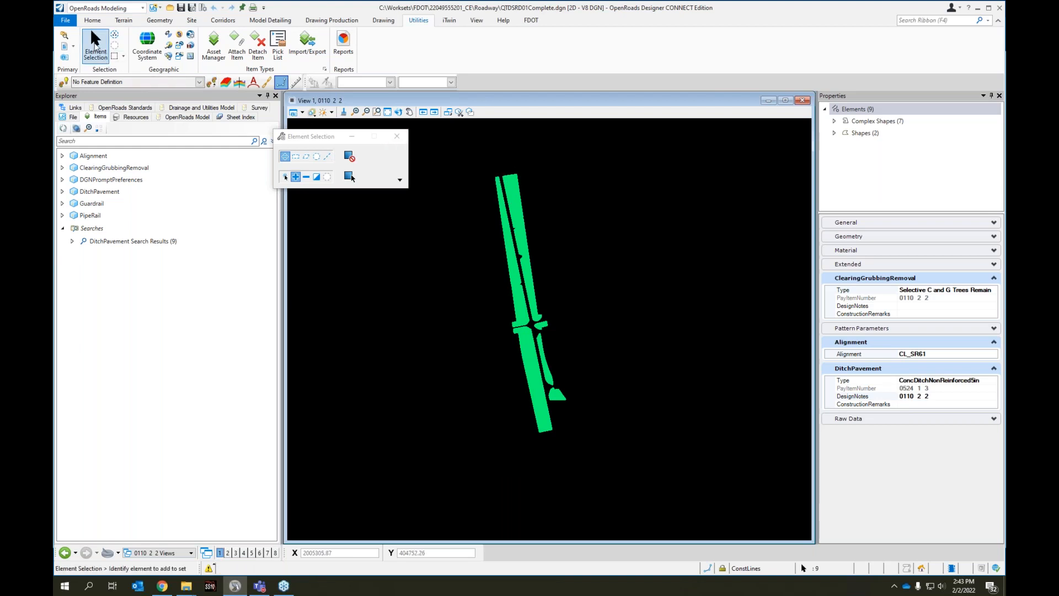
mouse_move(235, 592)
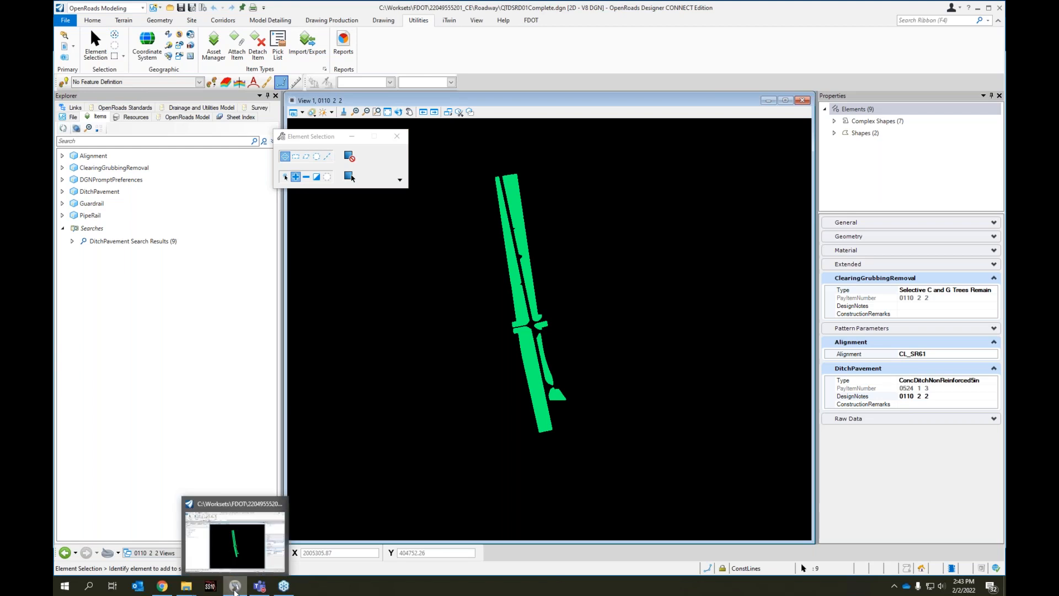
click(101, 180)
click(92, 157)
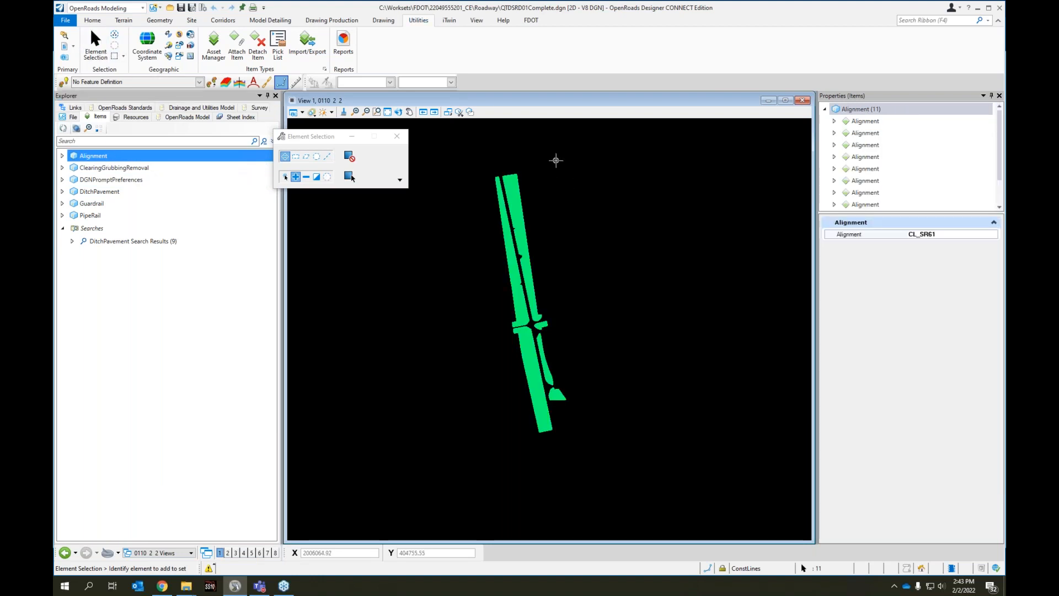
drag(577, 158, 473, 470)
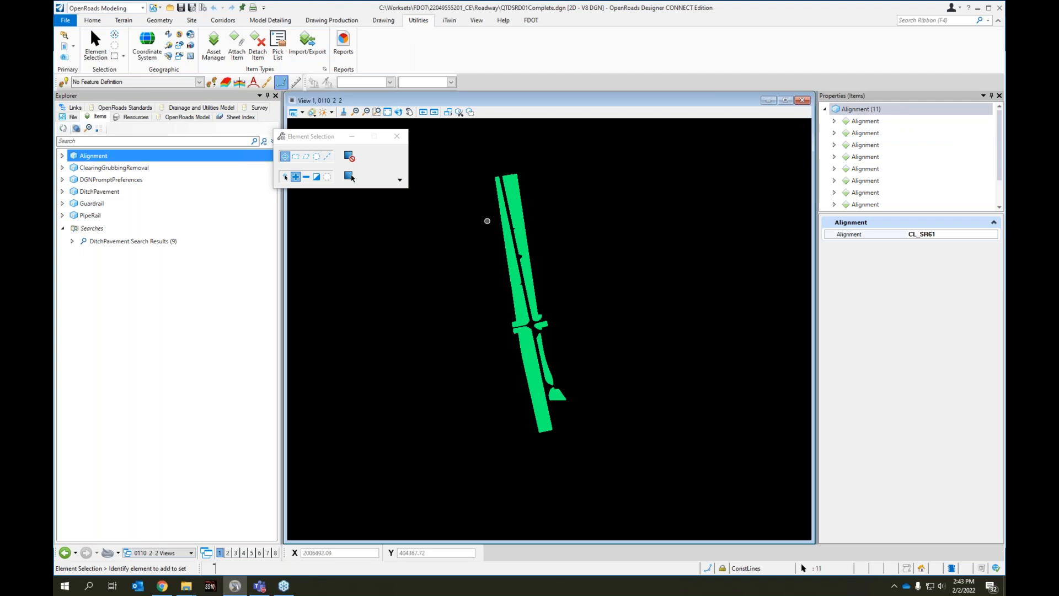
click(132, 241)
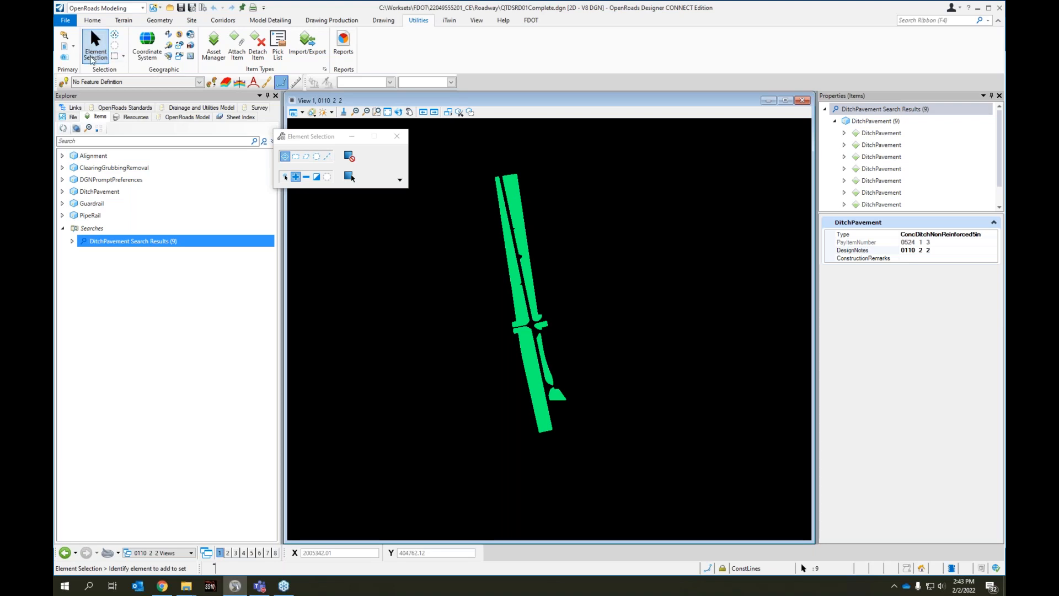
Switch Element Selection to new-selection mode, clear the selection, and select all the isolated shapes by enclosing them
click(284, 177)
click(564, 156)
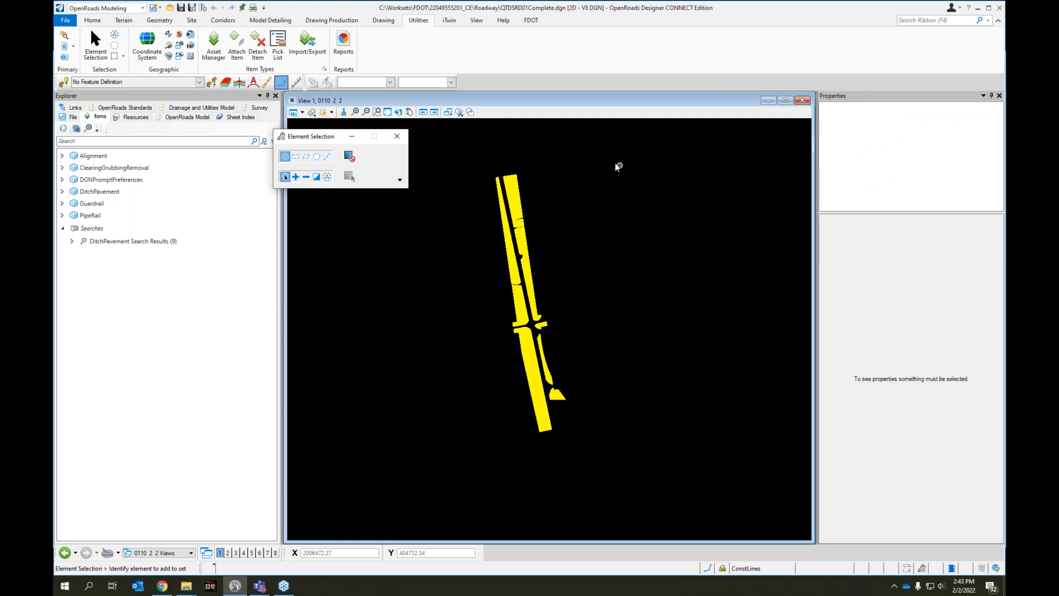
drag(619, 182, 468, 464)
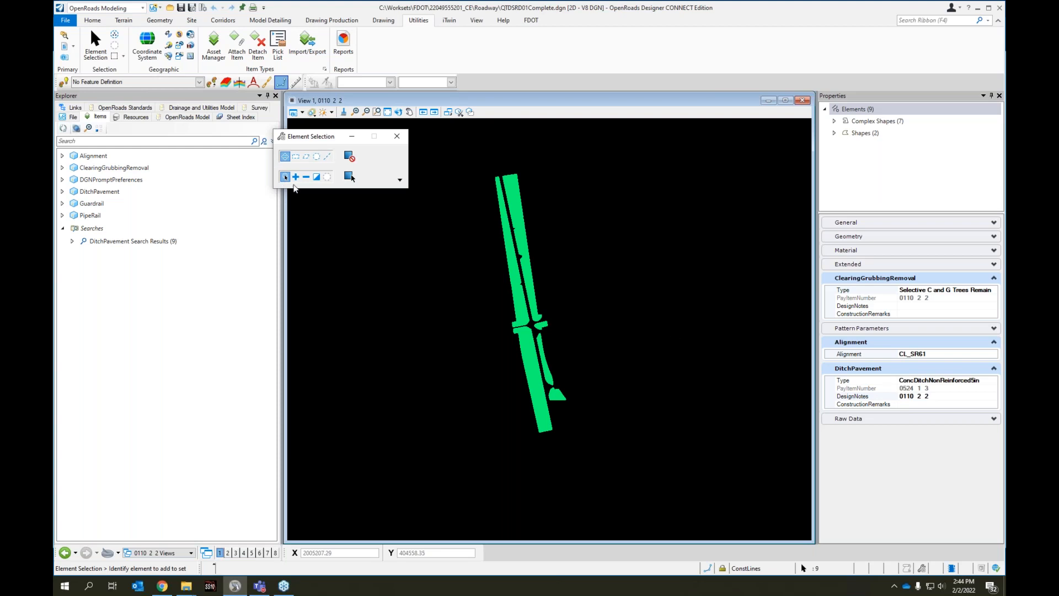
drag(310, 136, 330, 130)
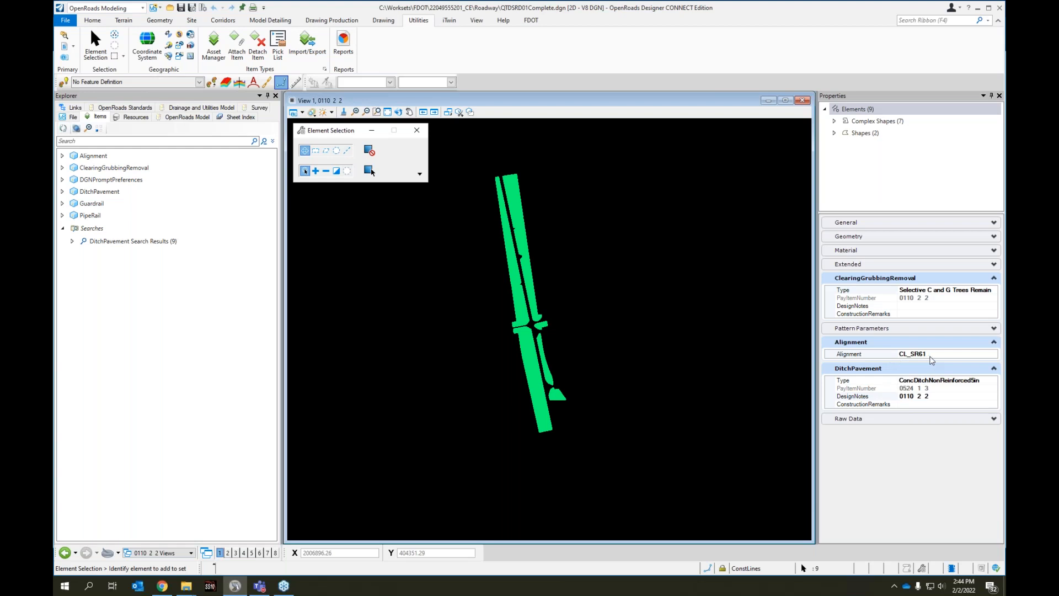
Examine the Alignment value choices and the ClearingGrubbingRemoval properties of the selected shapes
click(938, 355)
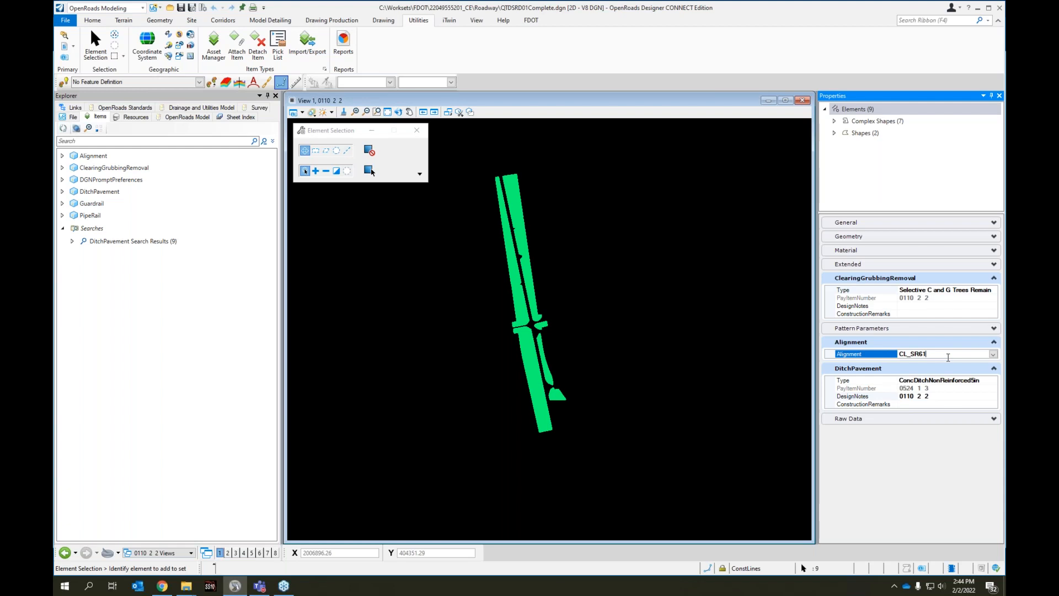
click(993, 355)
click(994, 356)
click(899, 279)
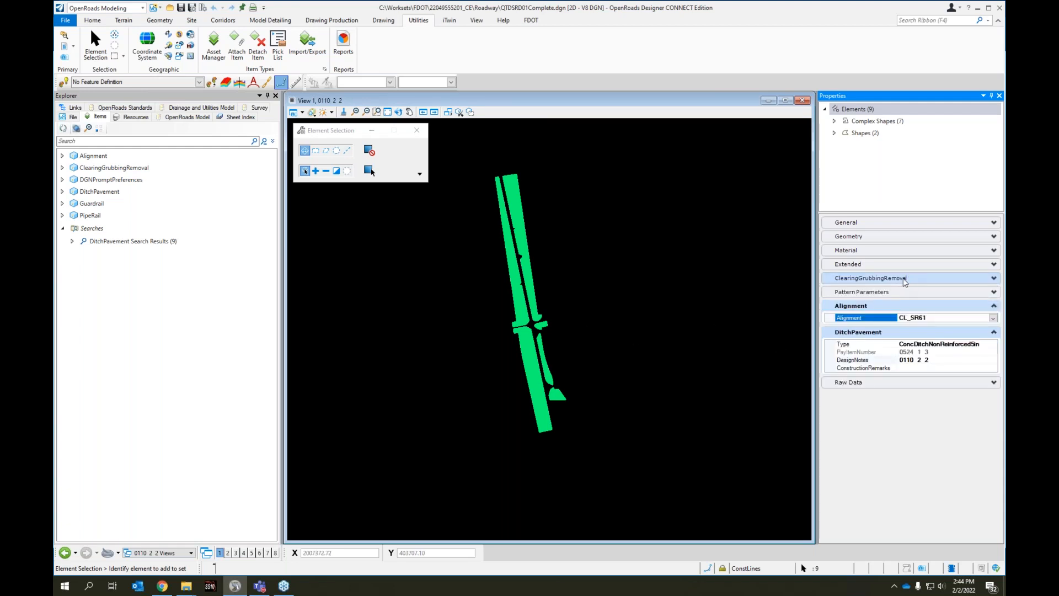
click(907, 277)
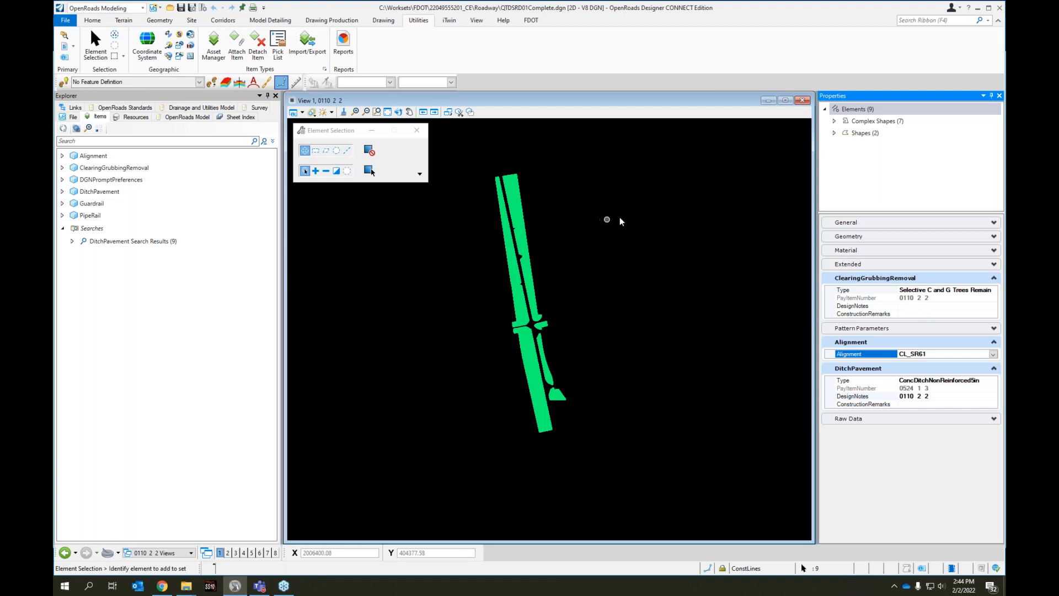
Clear the isolation through the Complex Shapes group and deselect all elements in the view
click(855, 110)
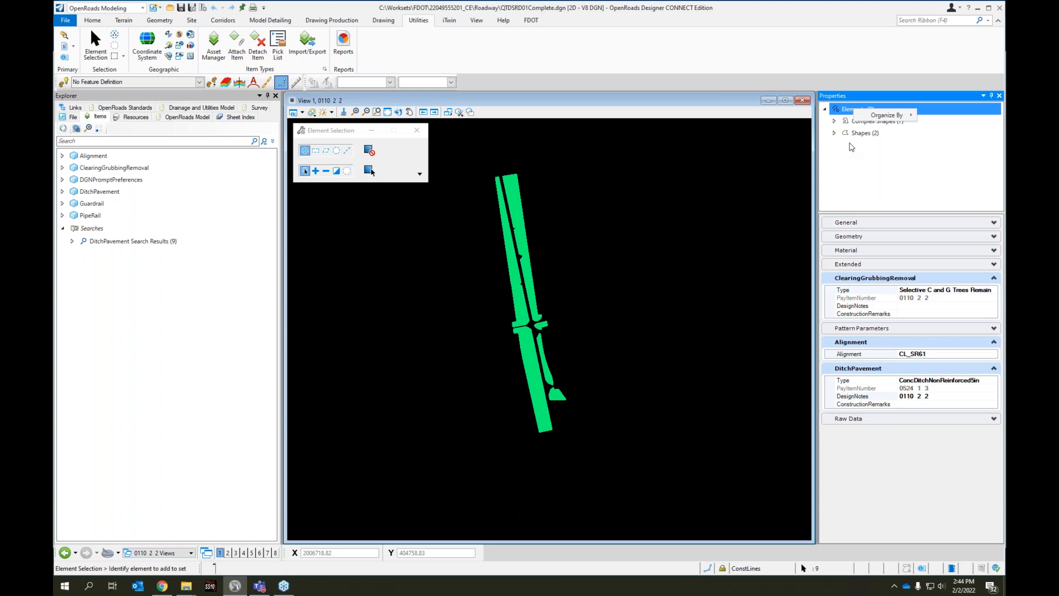
click(882, 121)
right_click(888, 122)
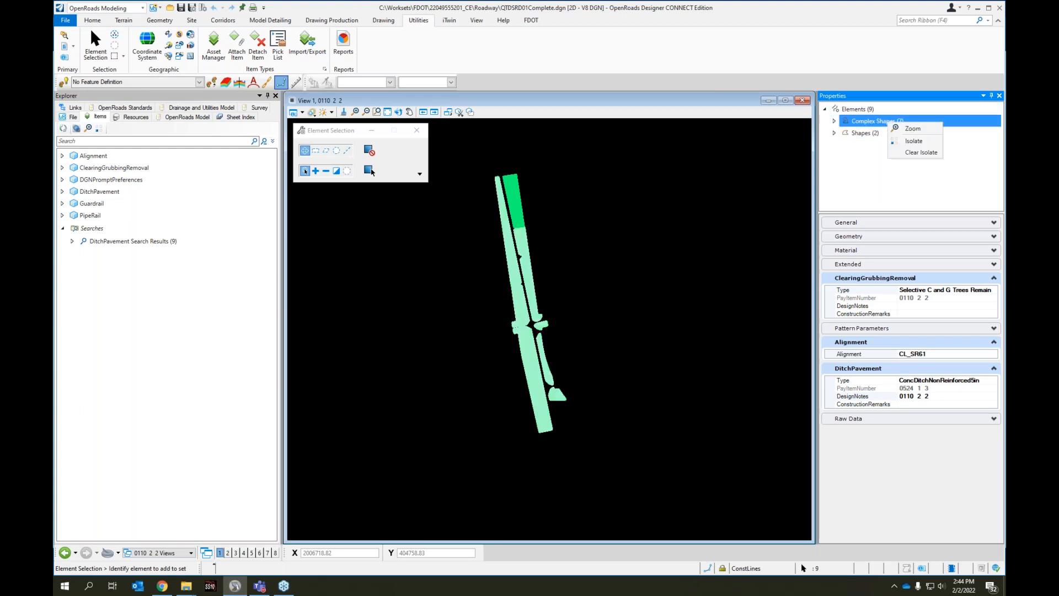
click(920, 153)
click(617, 280)
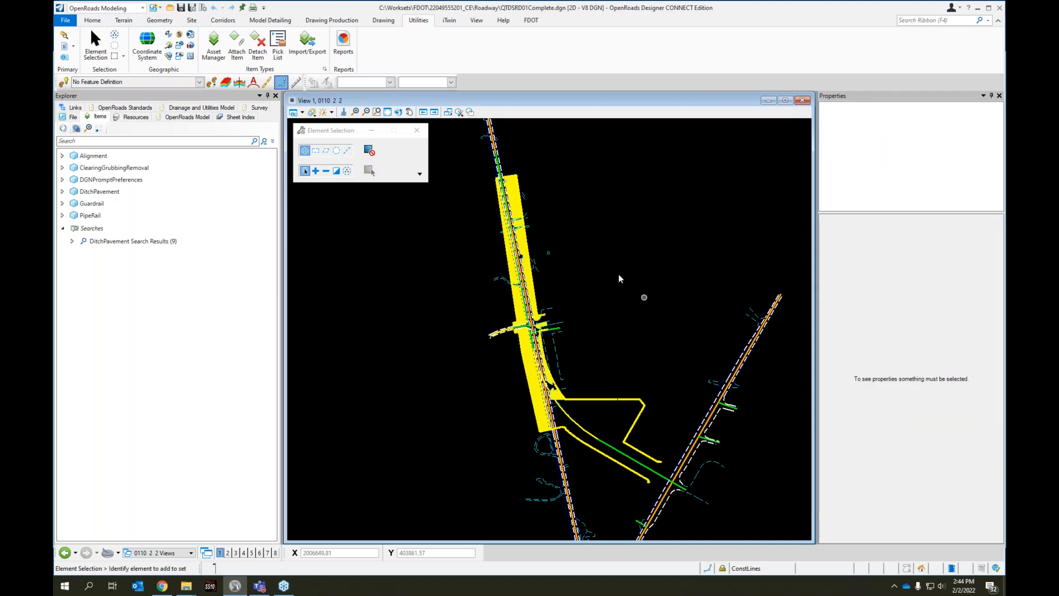
Select the elements of the saved DitchPavement search results in the unisolated view and show the search's edit and delete options
click(144, 242)
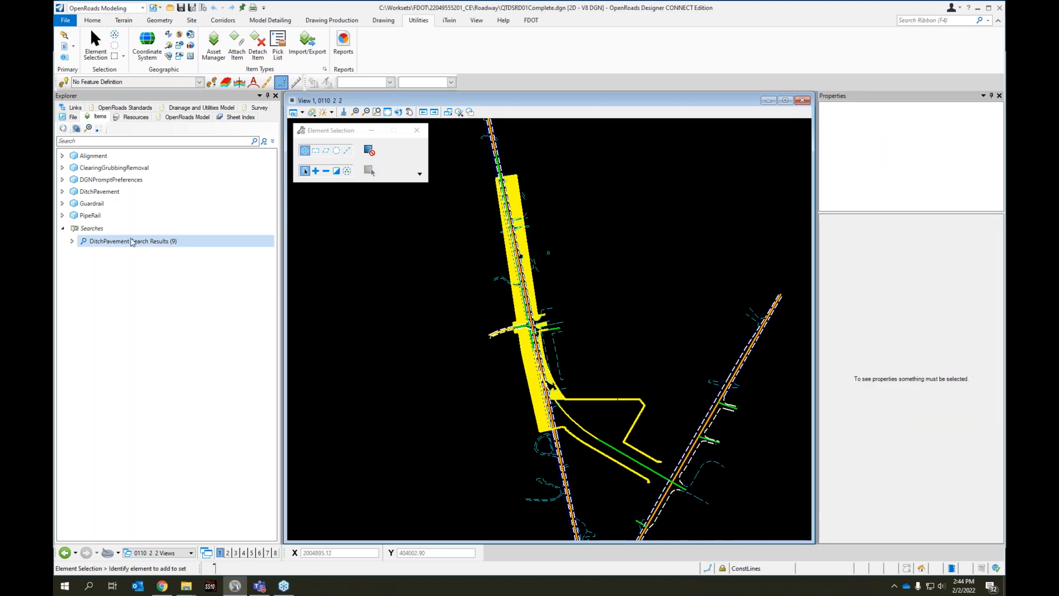
click(128, 245)
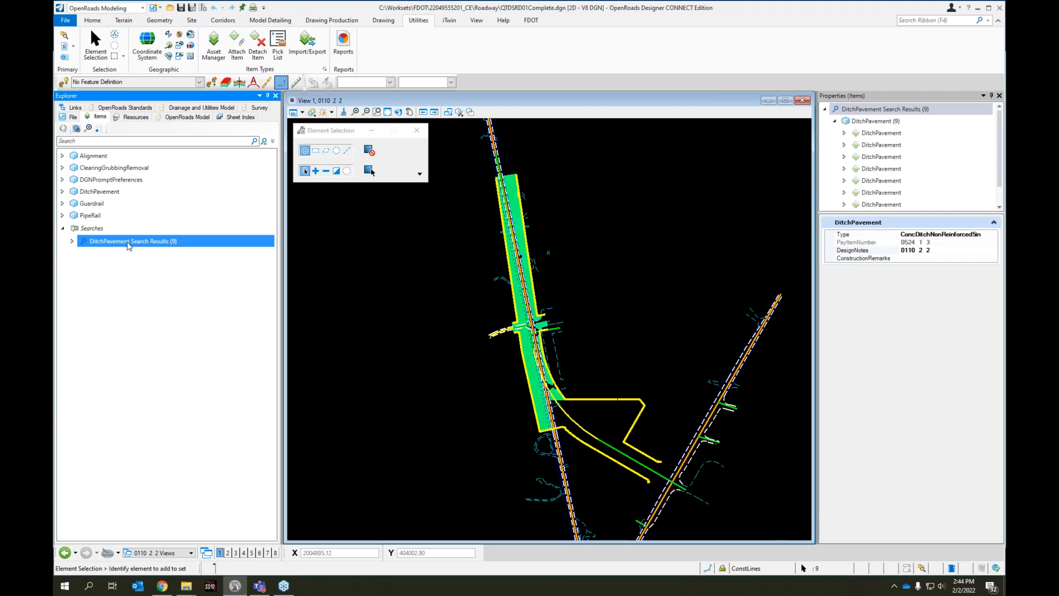
right_click(128, 245)
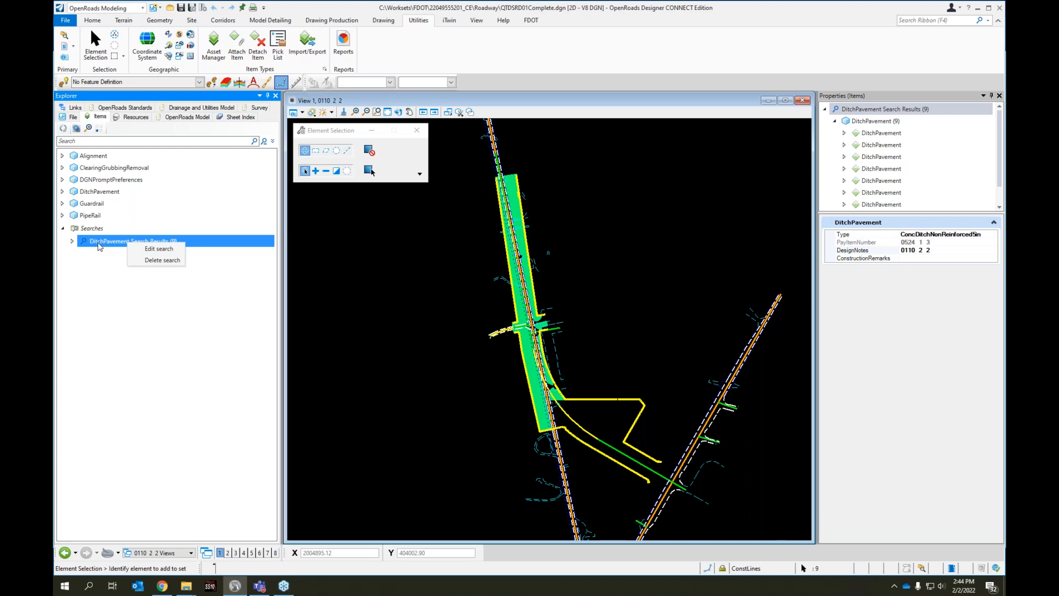
Start a new advanced item search for DitchPavement with the condition DesignNotes equal to "0110 2 2"
click(264, 142)
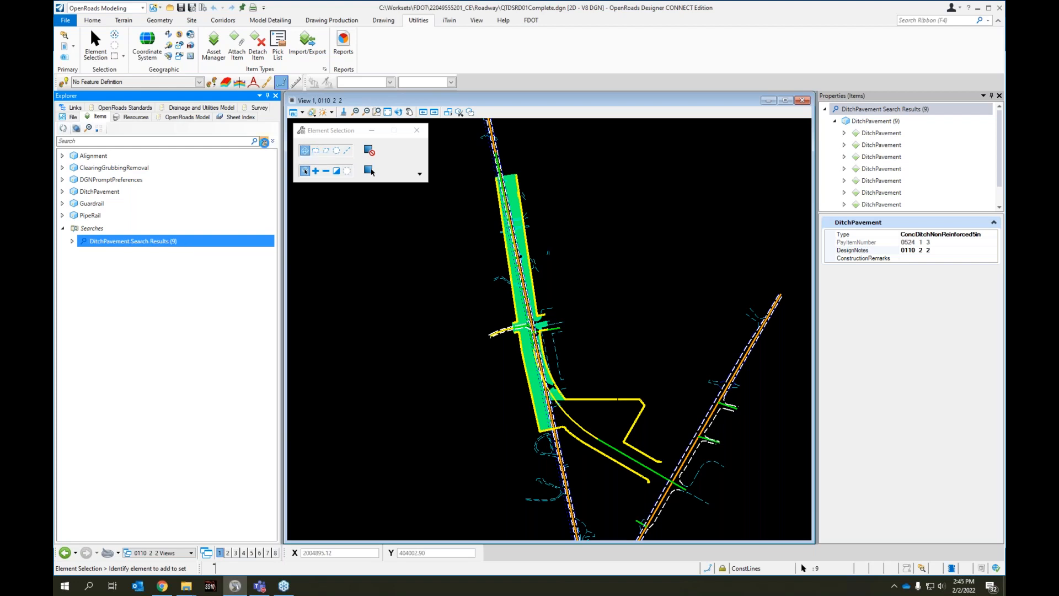
click(503, 228)
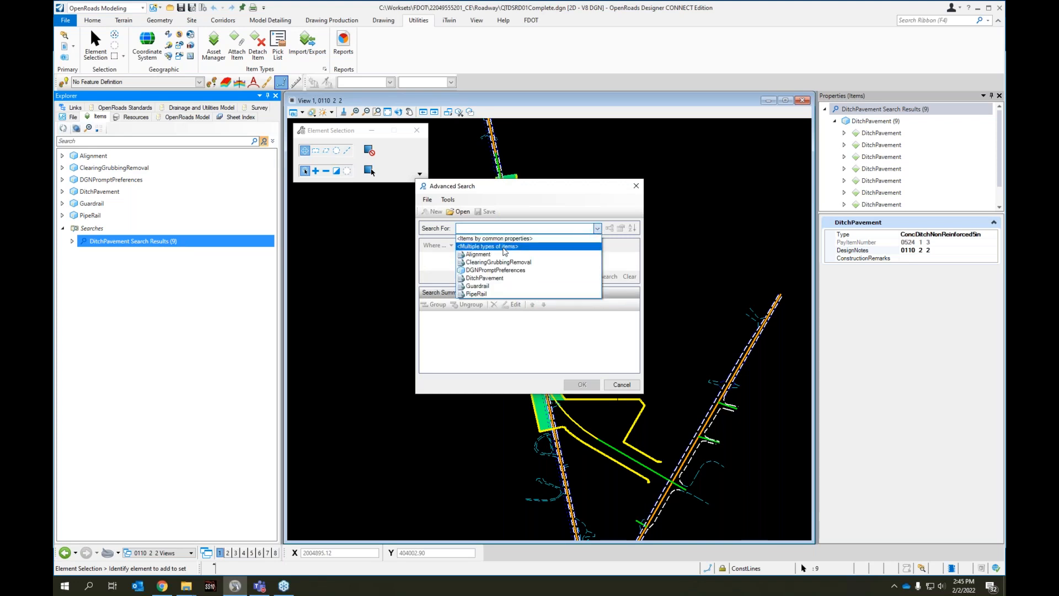
click(492, 280)
click(490, 262)
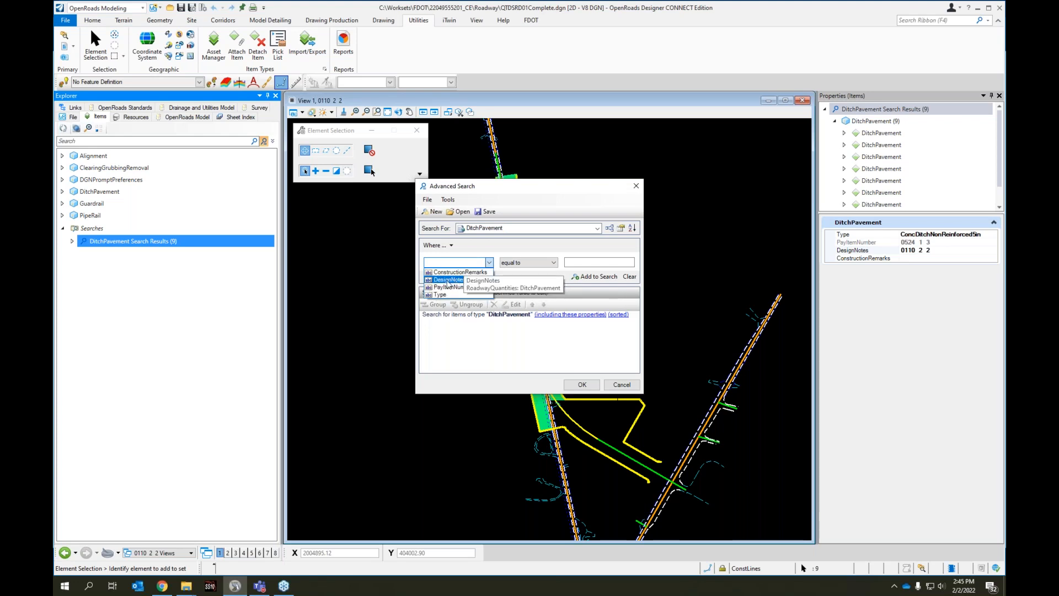
click(447, 280)
click(589, 263)
text(0110  2  2)
click(598, 276)
Add a second search condition of Type equal to RiprapRubble and run the combined search
click(489, 263)
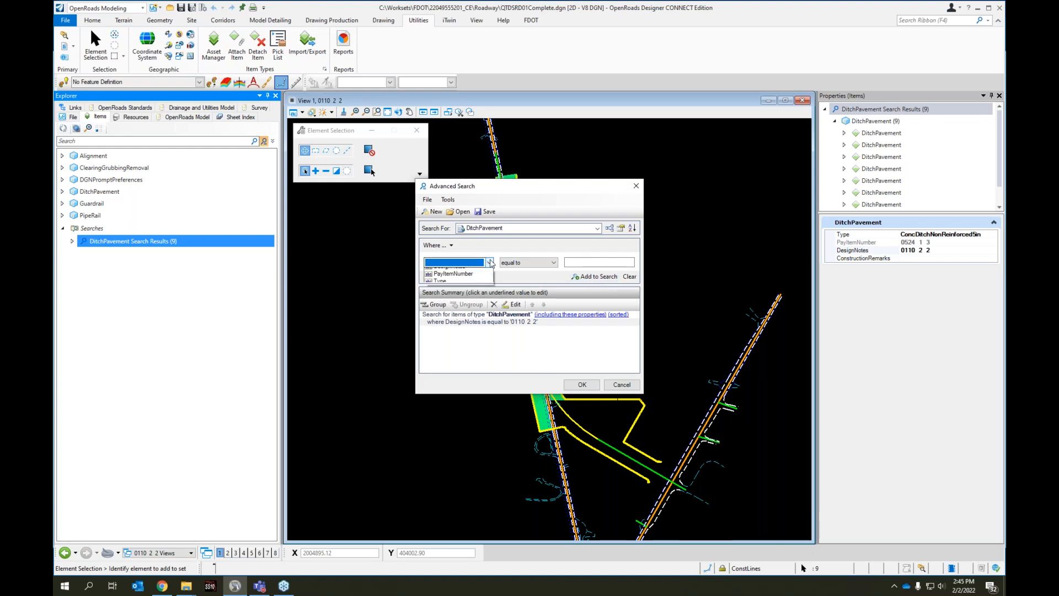
click(444, 298)
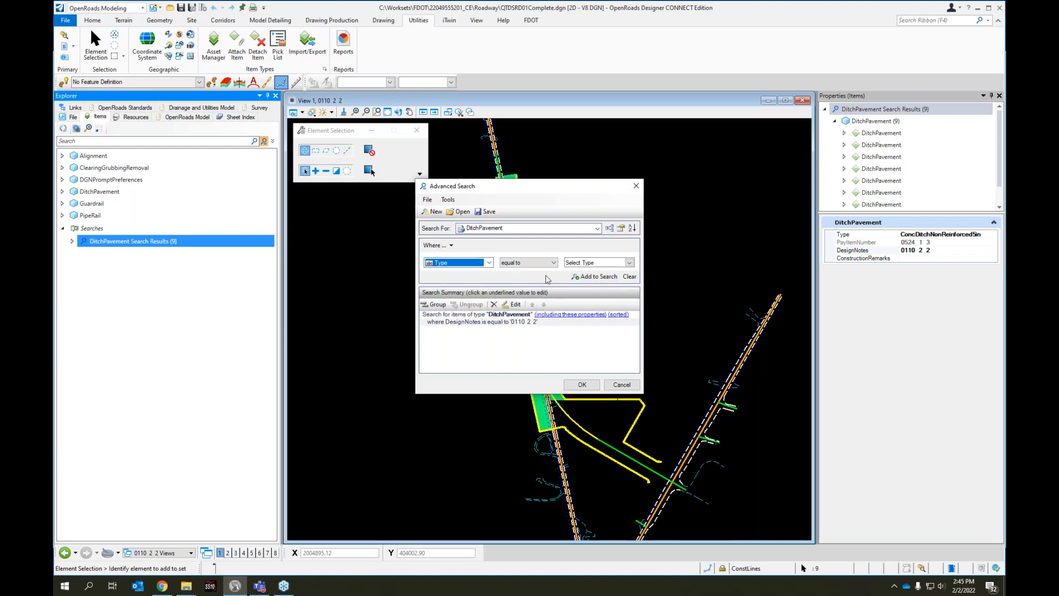
click(629, 263)
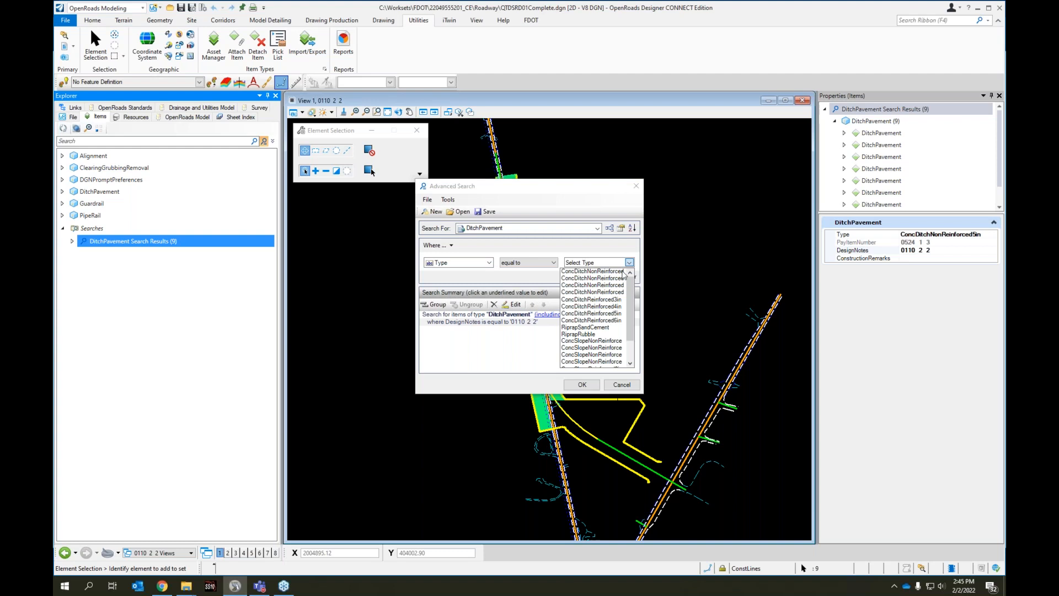
click(580, 334)
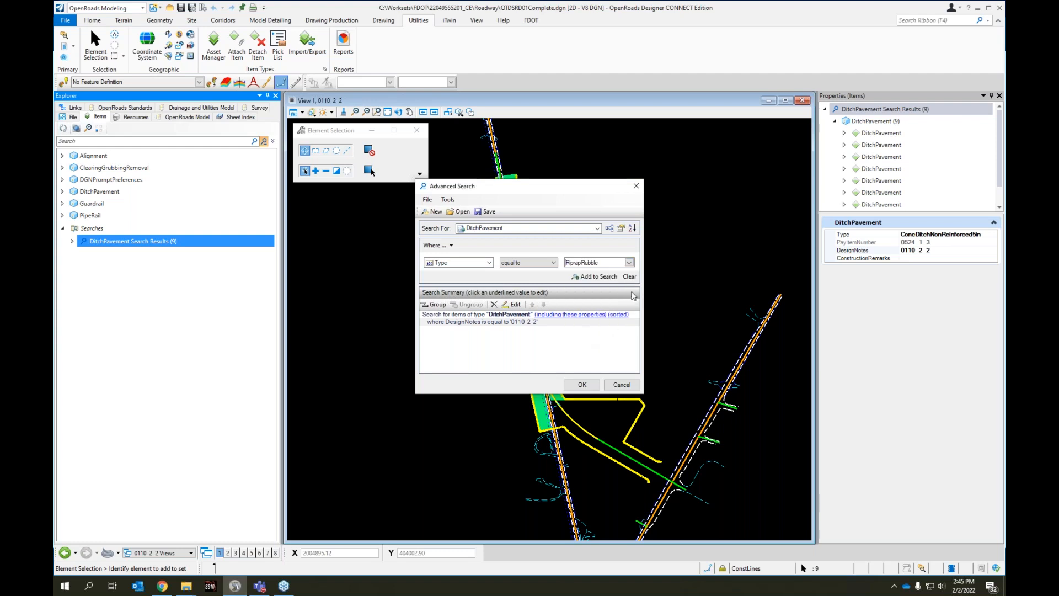
click(588, 277)
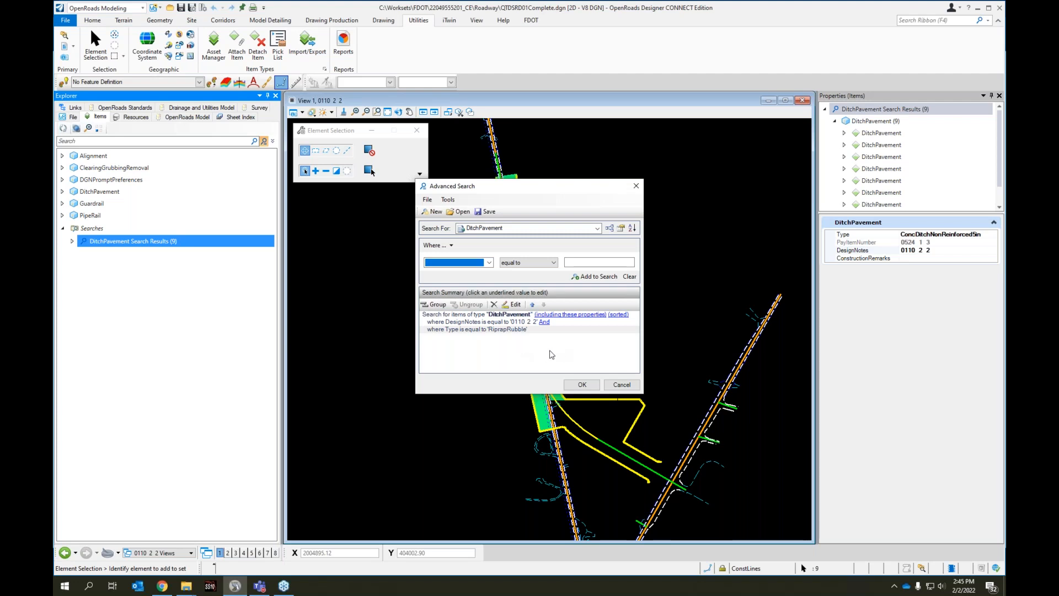
click(582, 385)
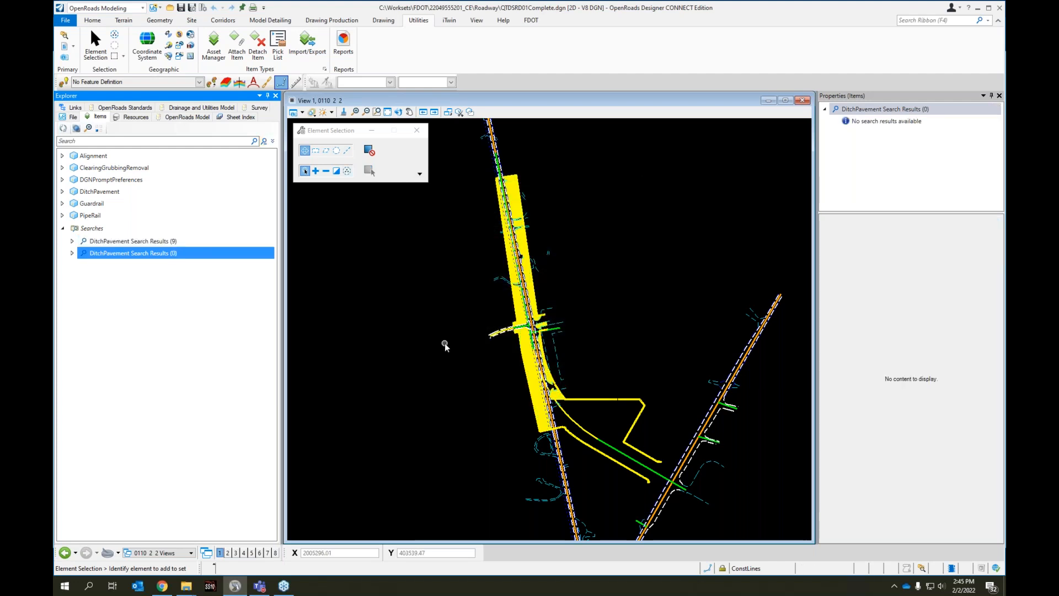
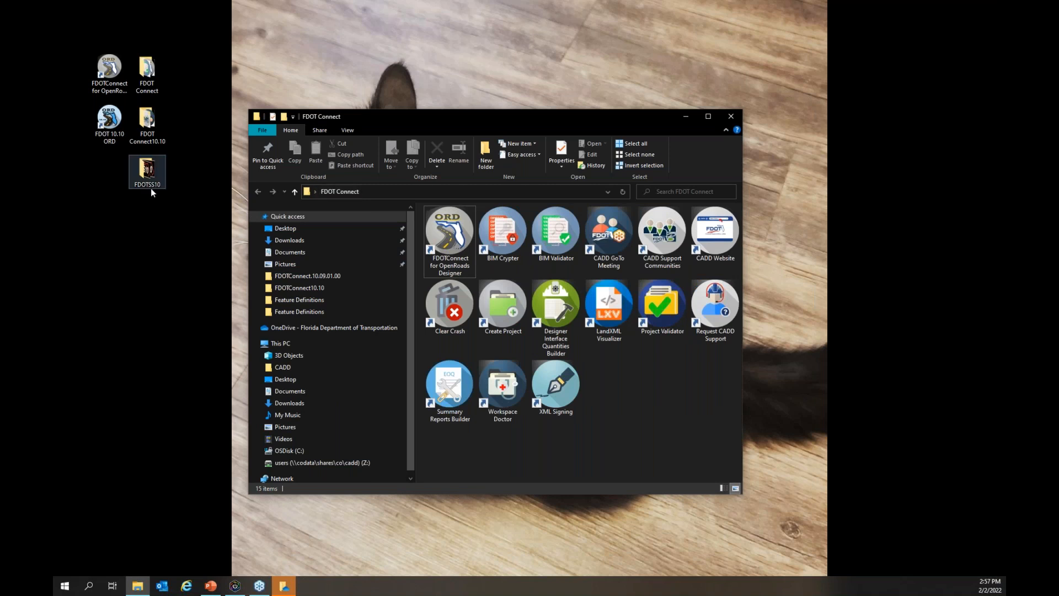
Open Workspace Doctor from the FDOT Connect folder and bring up its list of installed software versions, clear of the desktop shortcuts
double_click(503, 403)
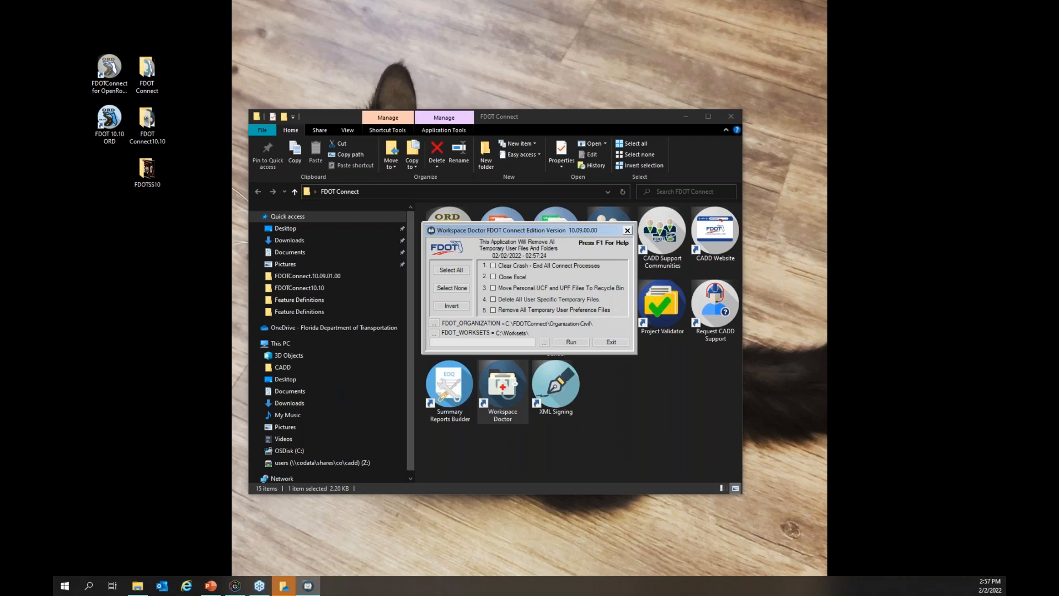
click(545, 344)
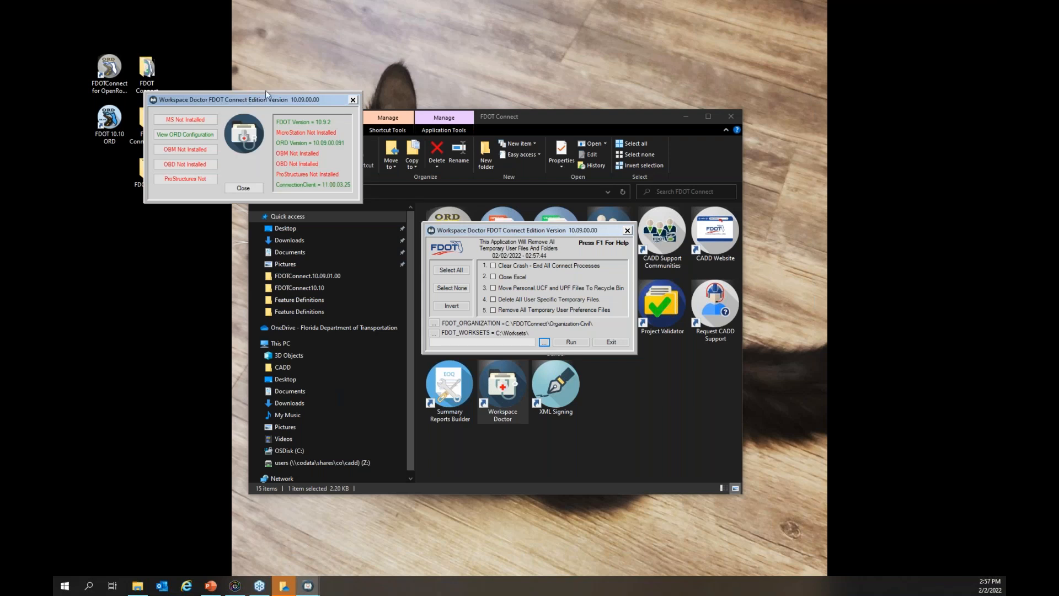
drag(286, 102, 575, 99)
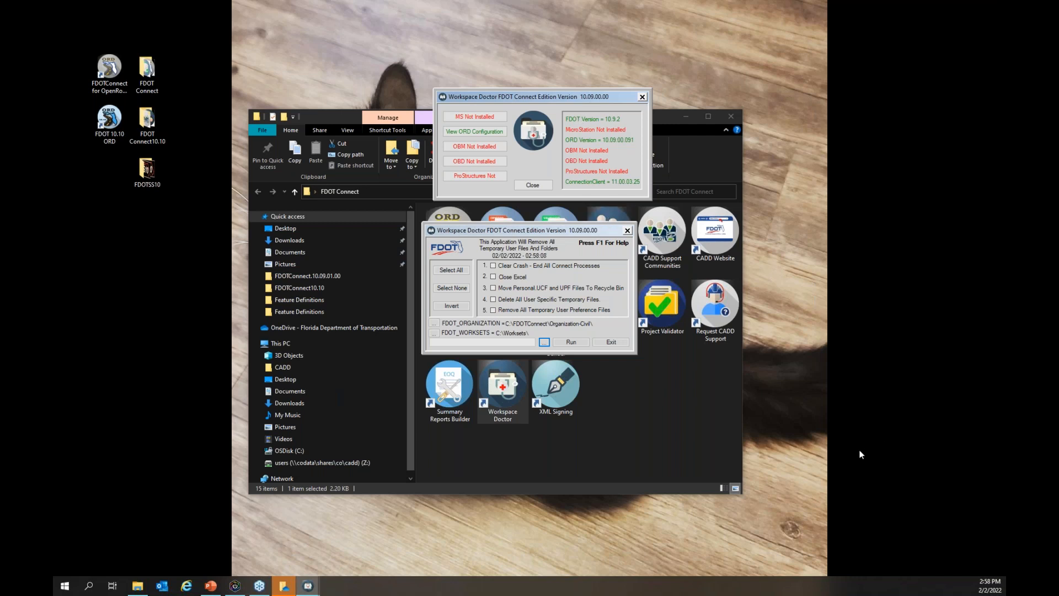
View the ORD configuration file, highlight its _USTN_CUSTOM_CONFIGURATION line, and close the file, Workspace Doctor and the FDOT Connect folder
click(485, 138)
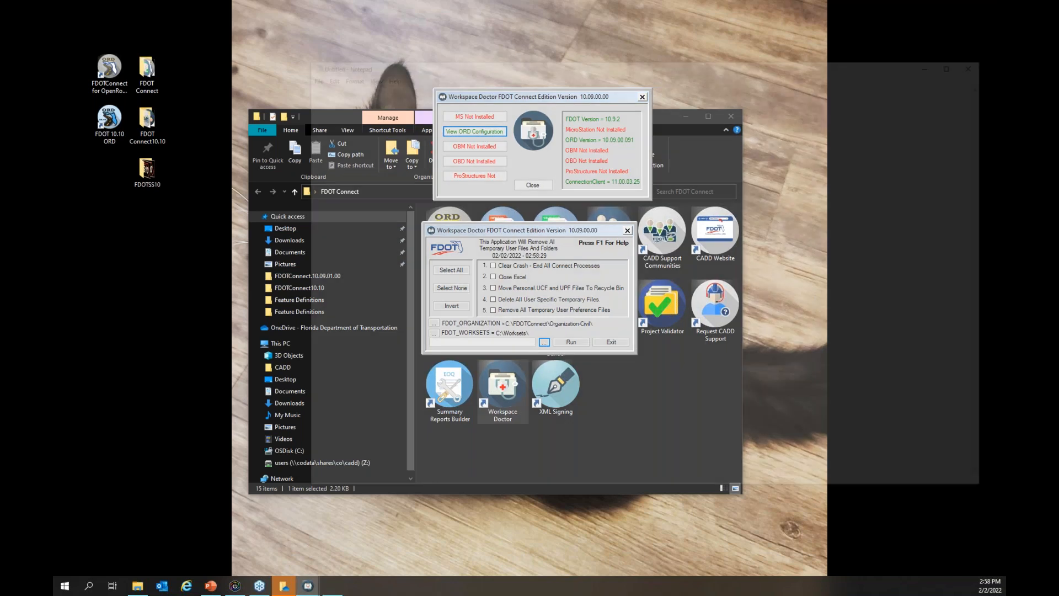
drag(488, 272, 300, 271)
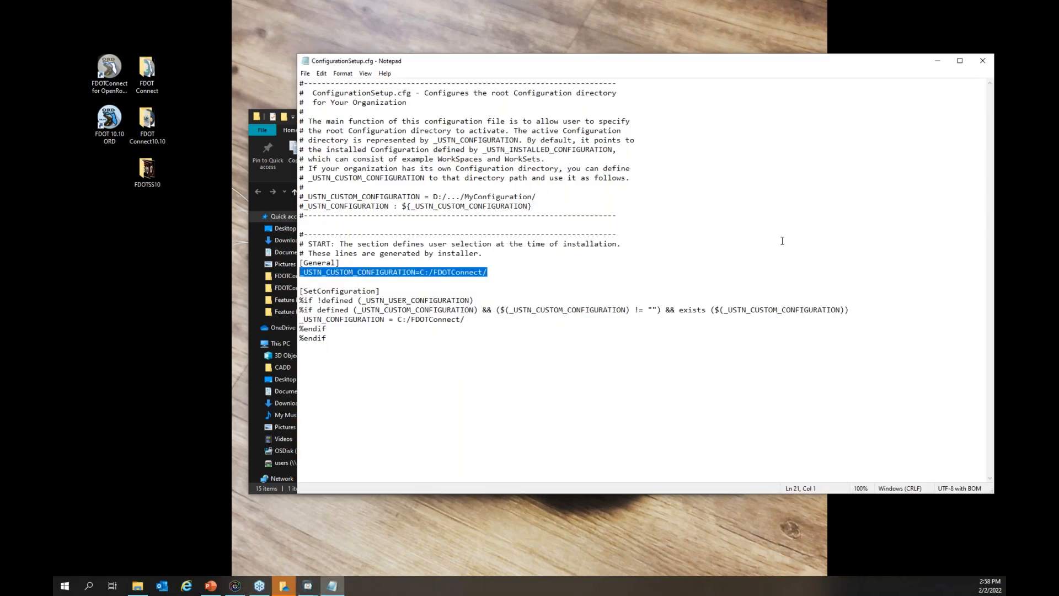
click(985, 61)
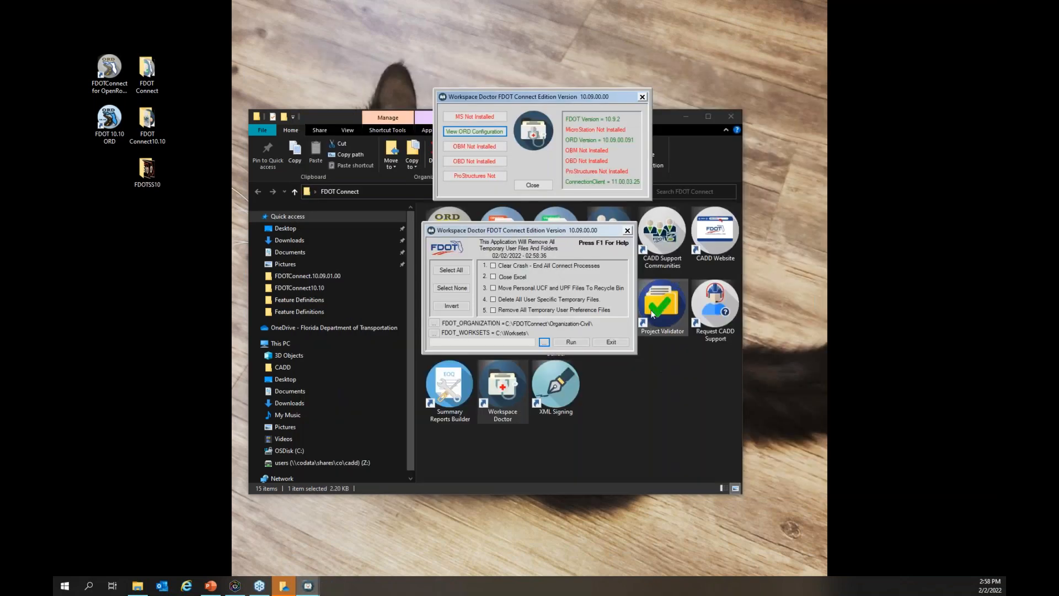
click(642, 97)
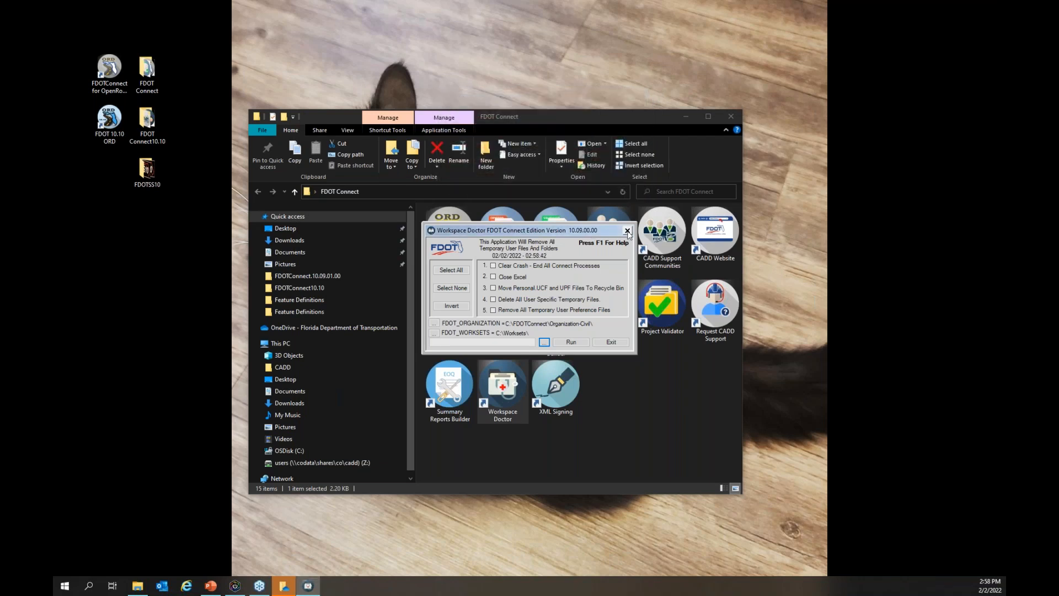
click(731, 118)
Check the installed software versions in the Workspace Doctor from the FDOT Connect10.10 folder, and close its windows and the folder
double_click(157, 125)
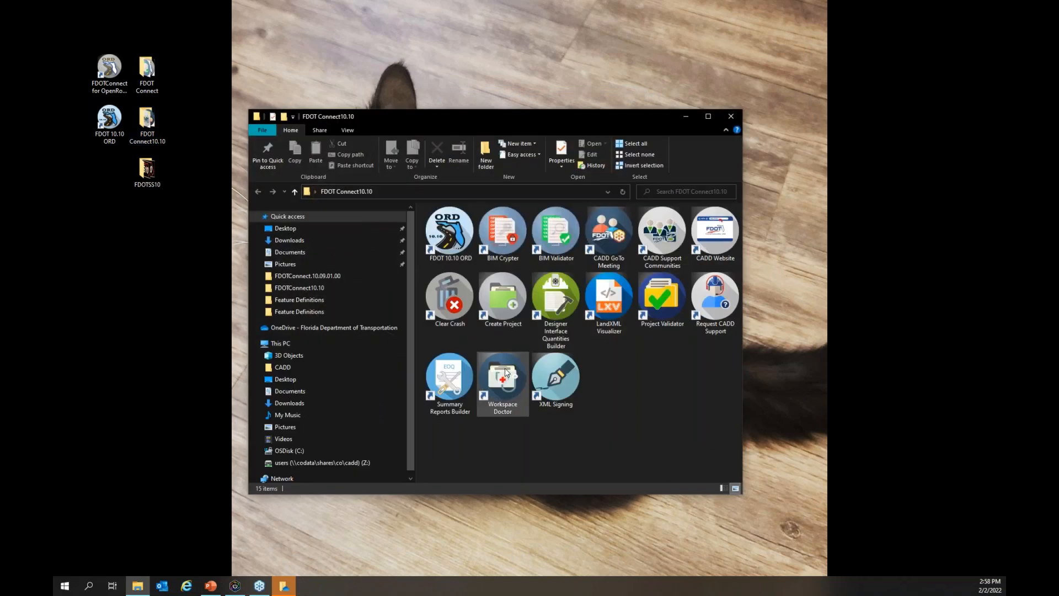
double_click(506, 373)
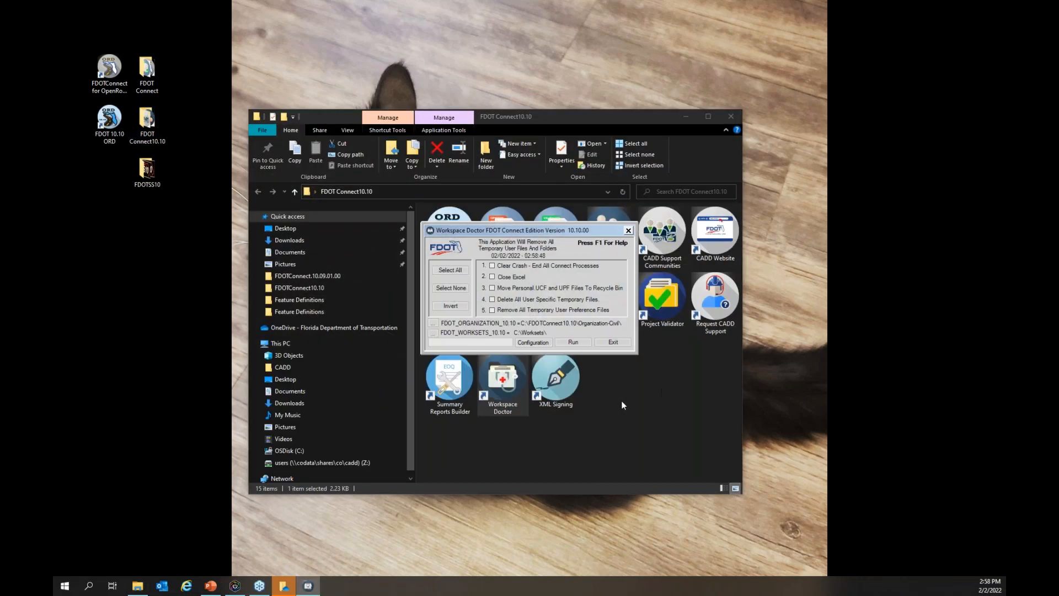
click(532, 343)
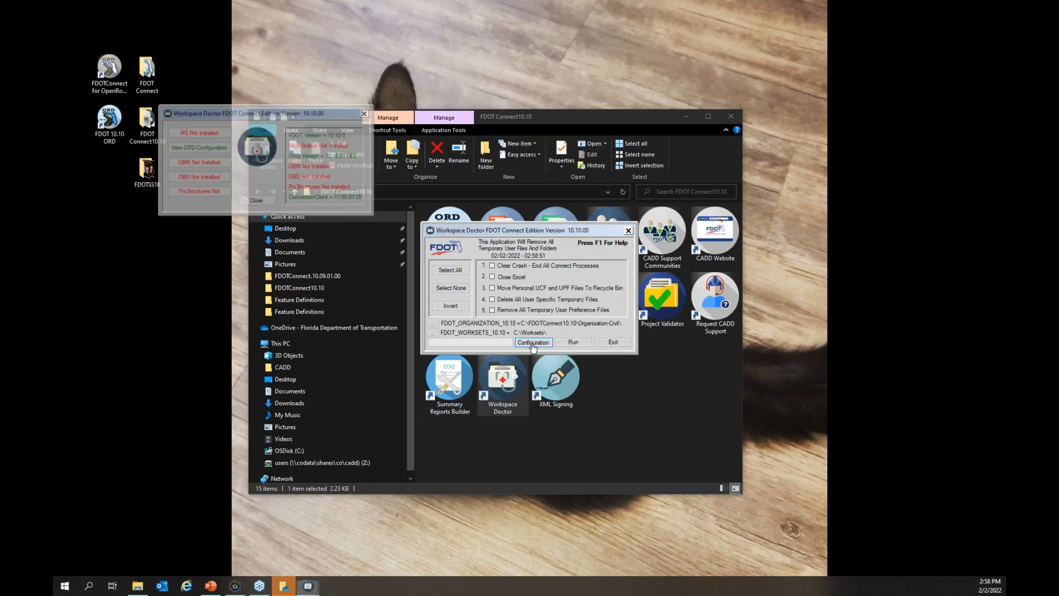
drag(302, 115, 560, 112)
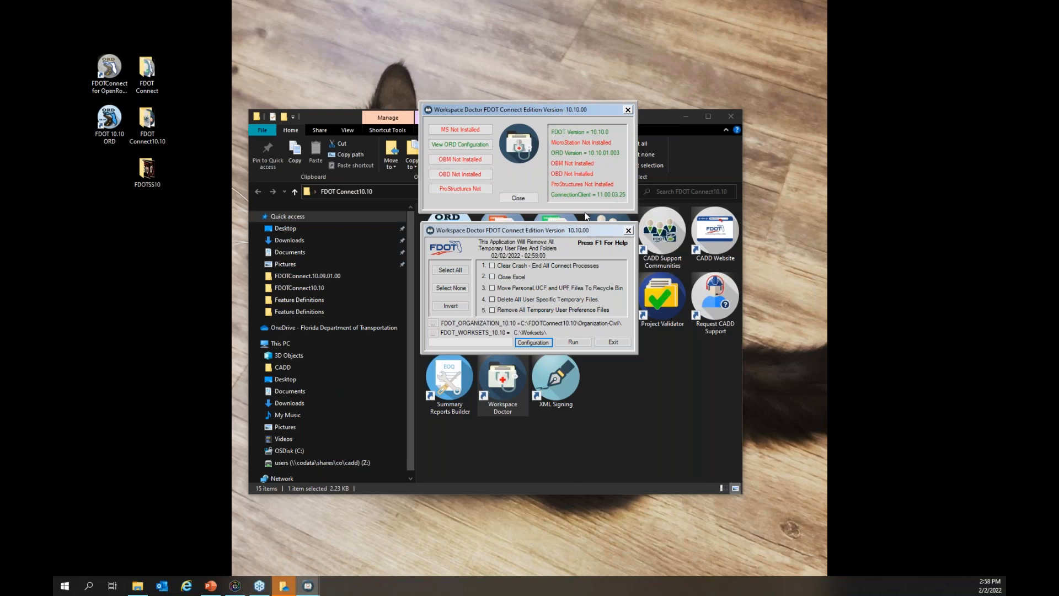
click(627, 110)
click(628, 229)
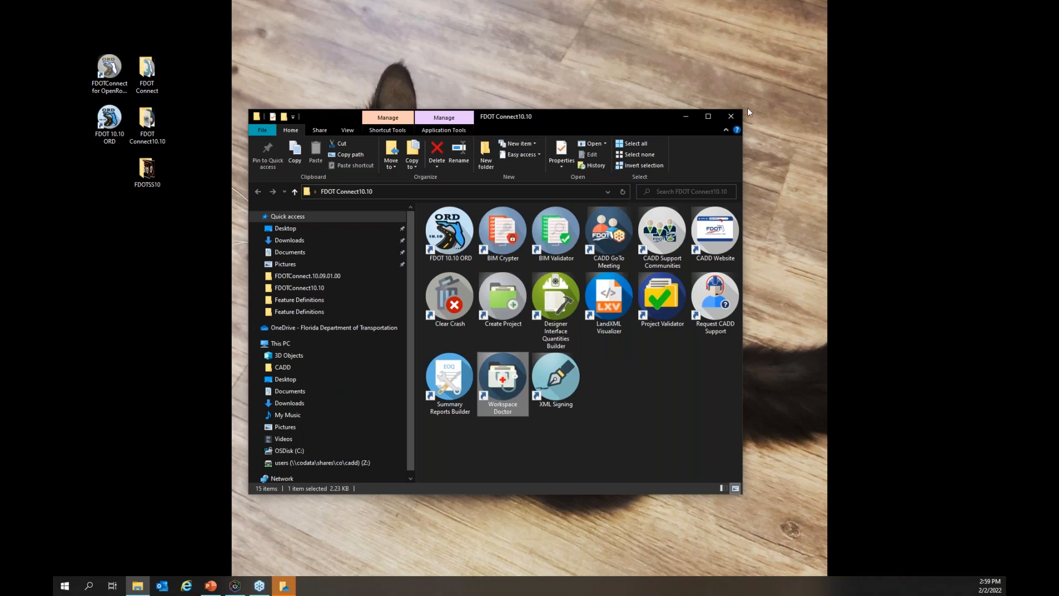
click(731, 116)
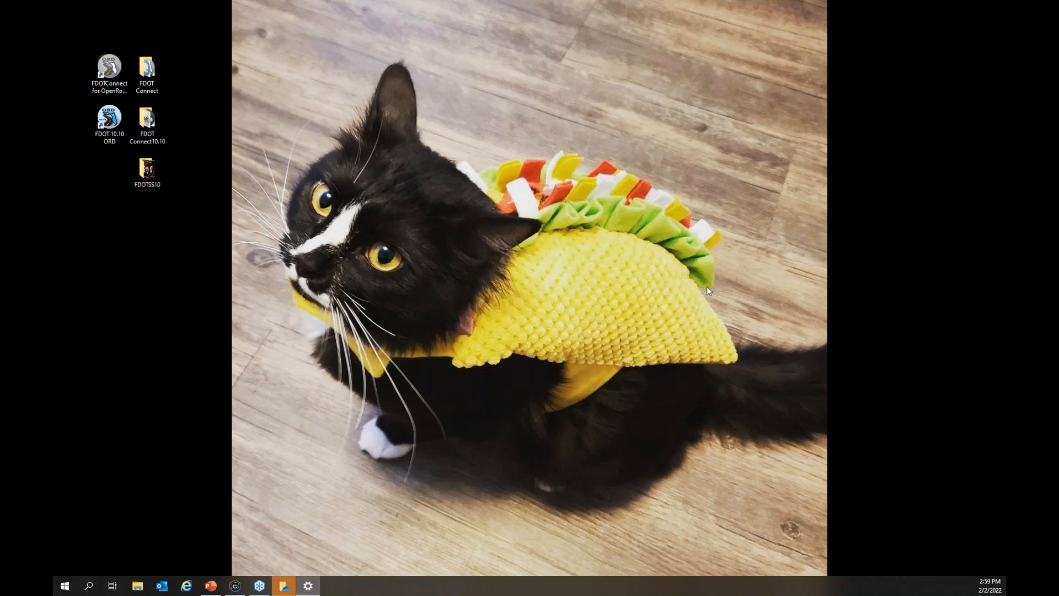
Search the Windows Apps & features list for "fdot" and show the version details of FDOT Connect and FDOT Connect10.10 (Workstation)
key(alt+Tab)
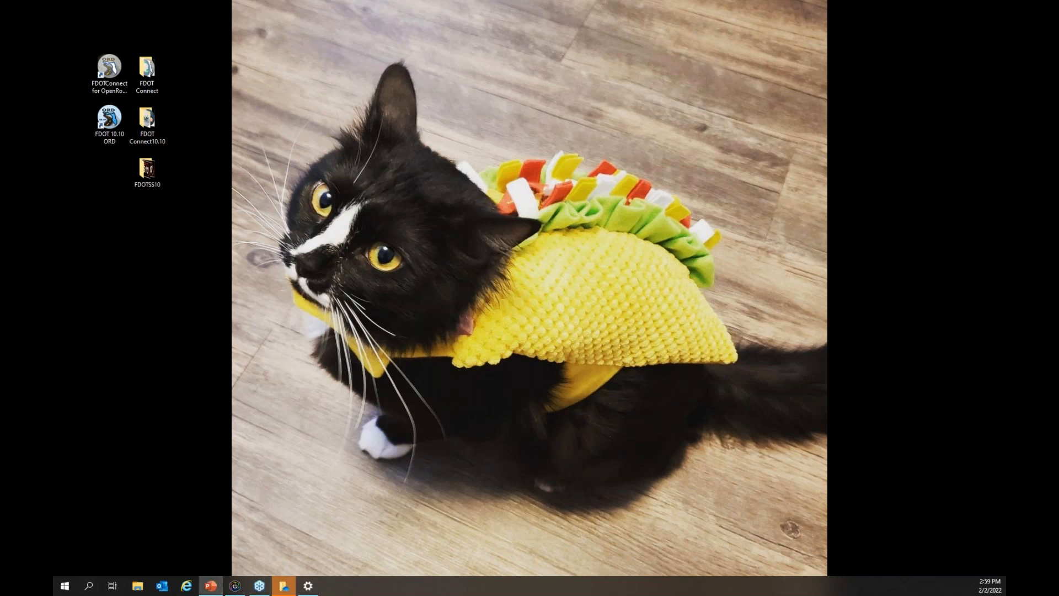
key(alt+Tab)
drag(1006, 54, 477, 77)
click(473, 286)
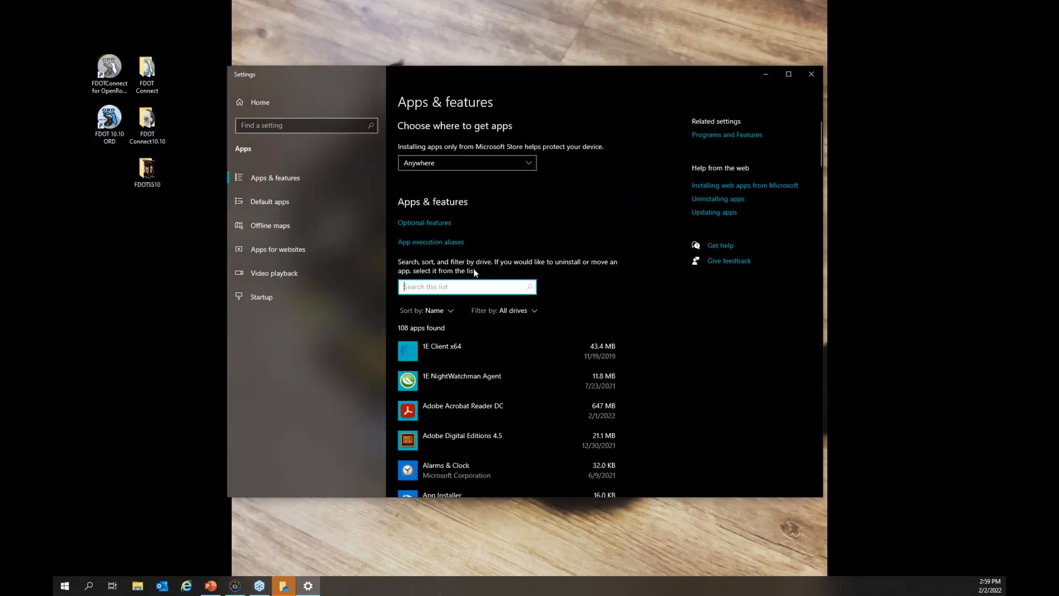
text(fdot)
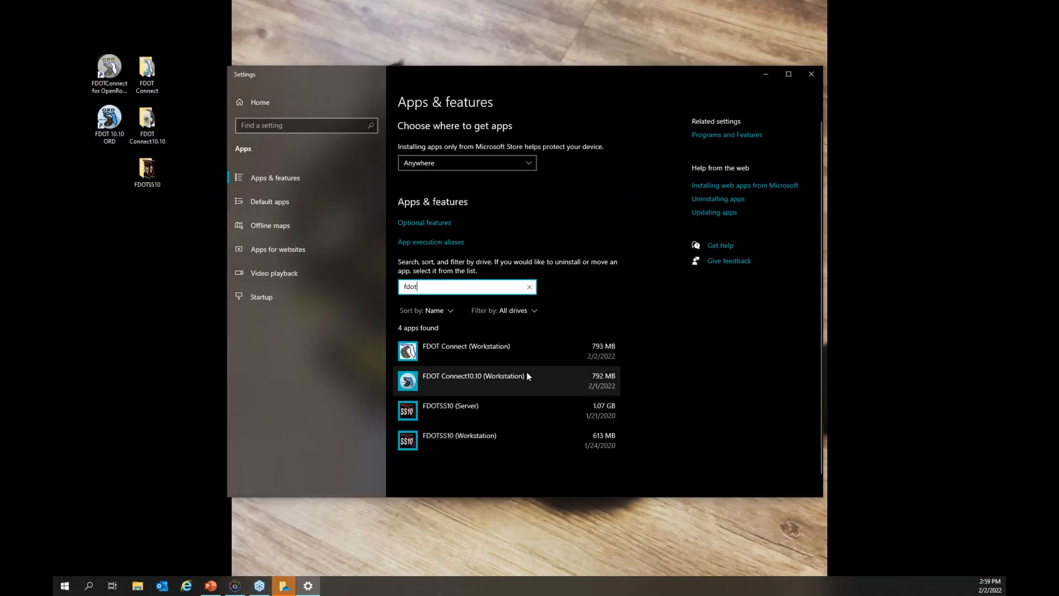
click(522, 347)
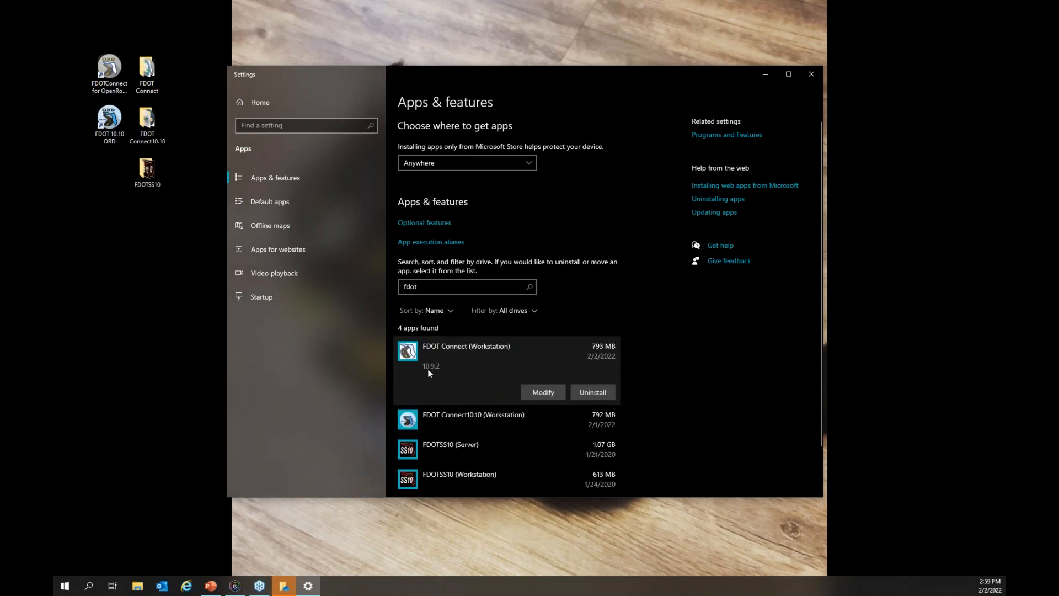
click(432, 413)
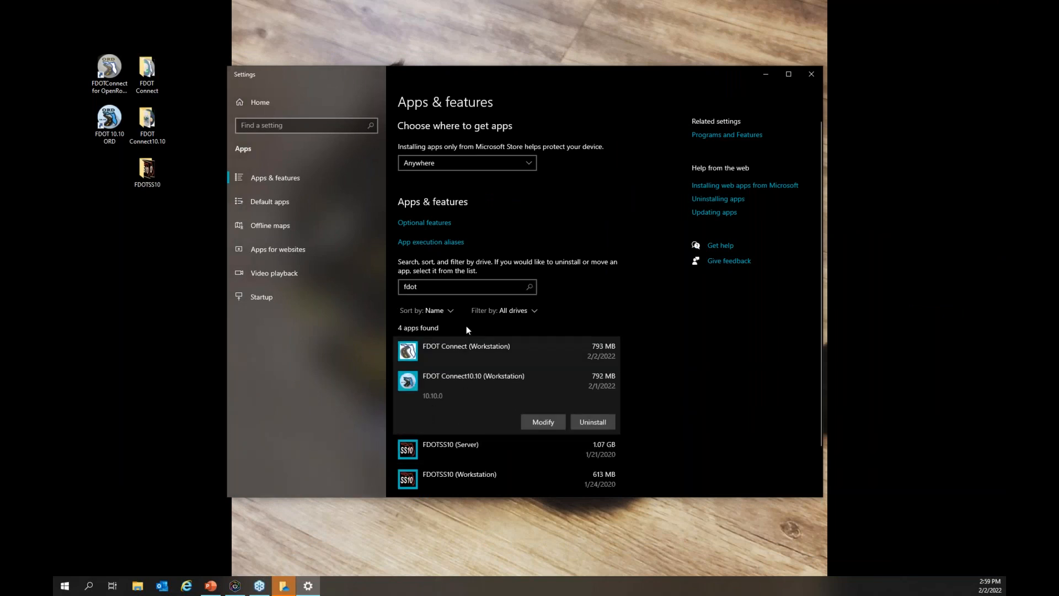
Search the installed apps for "openroad", show the version details of both OpenRoads Designer entries, and close Settings
click(473, 287)
key(BackSpace)
key(BackSpace)
key(BackSpace)
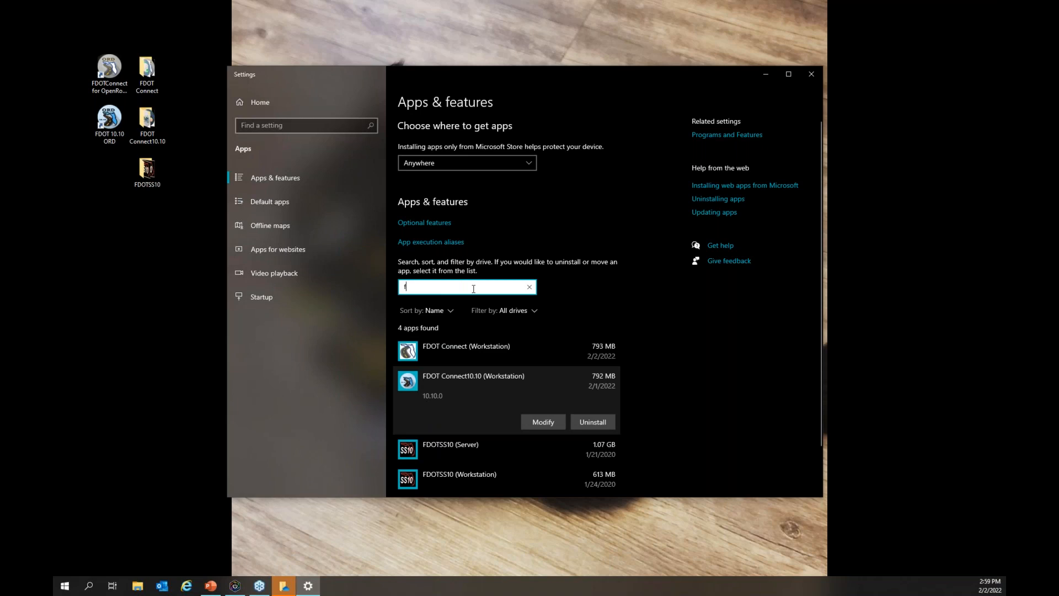
key(BackSpace)
text(openroad)
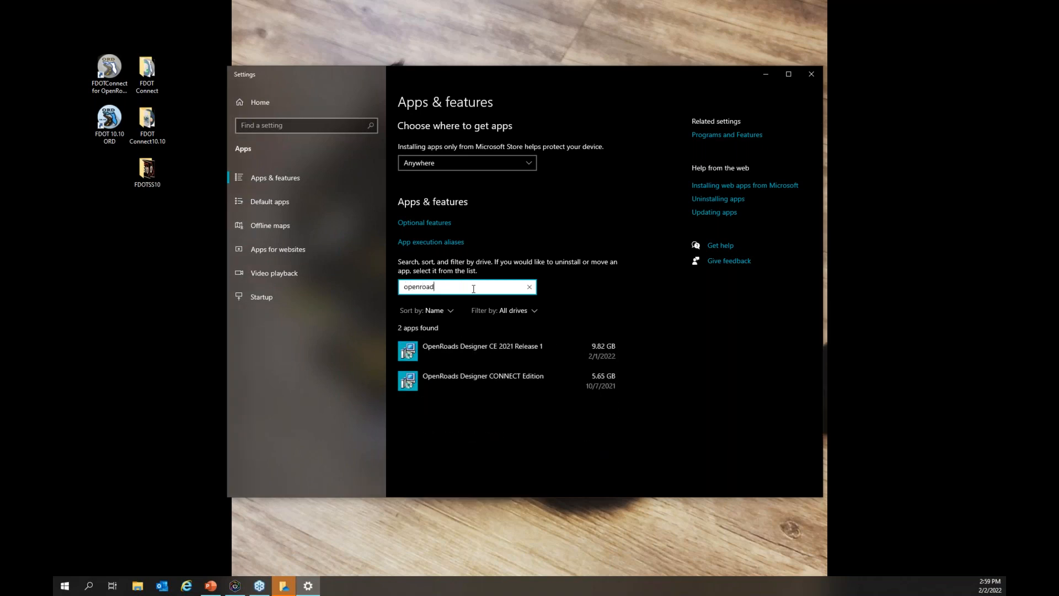
click(451, 346)
click(462, 420)
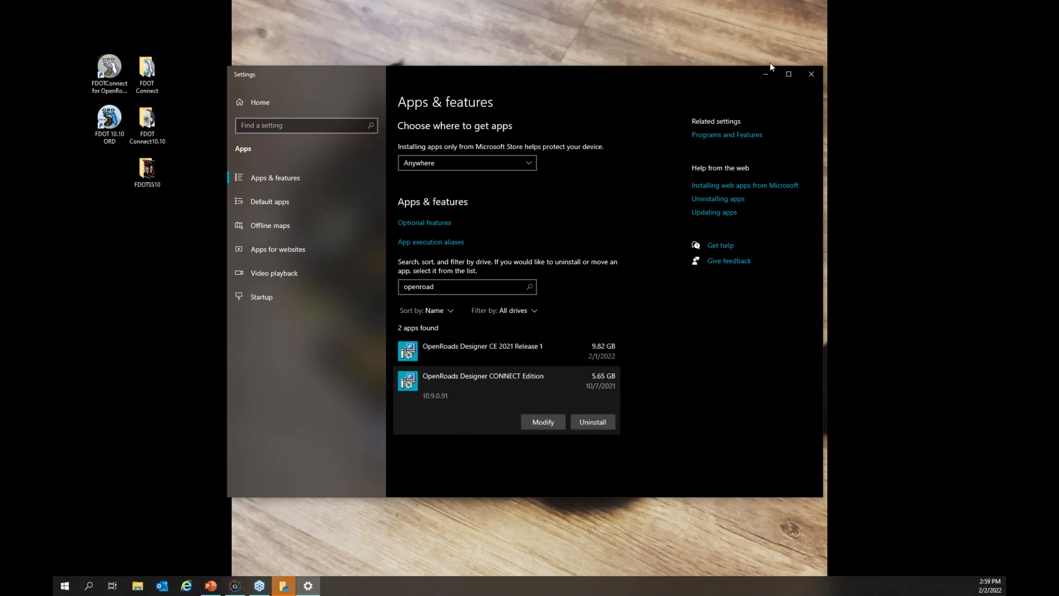
click(811, 74)
click(109, 124)
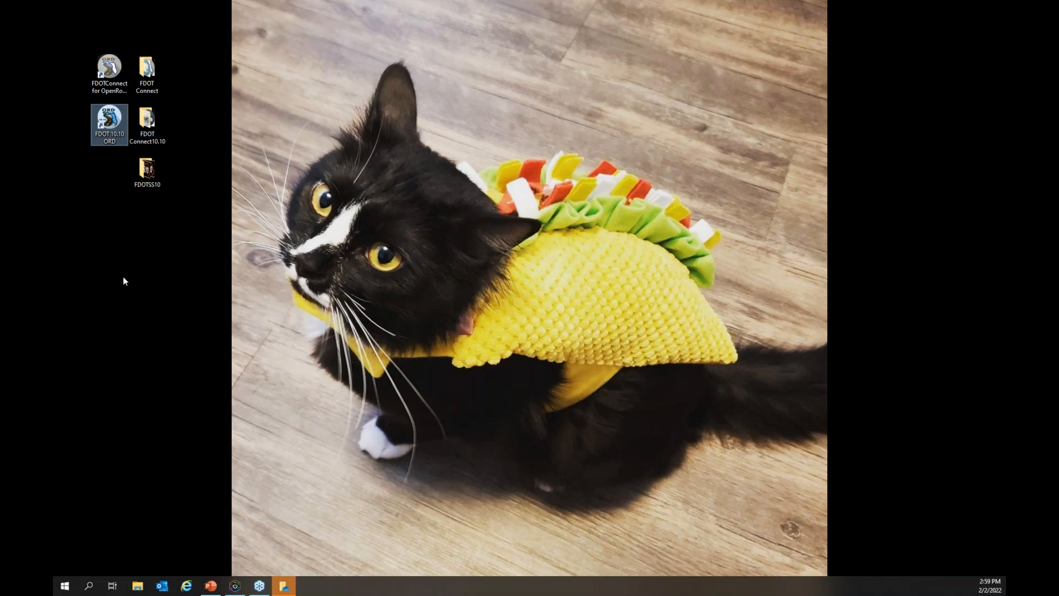
click(719, 537)
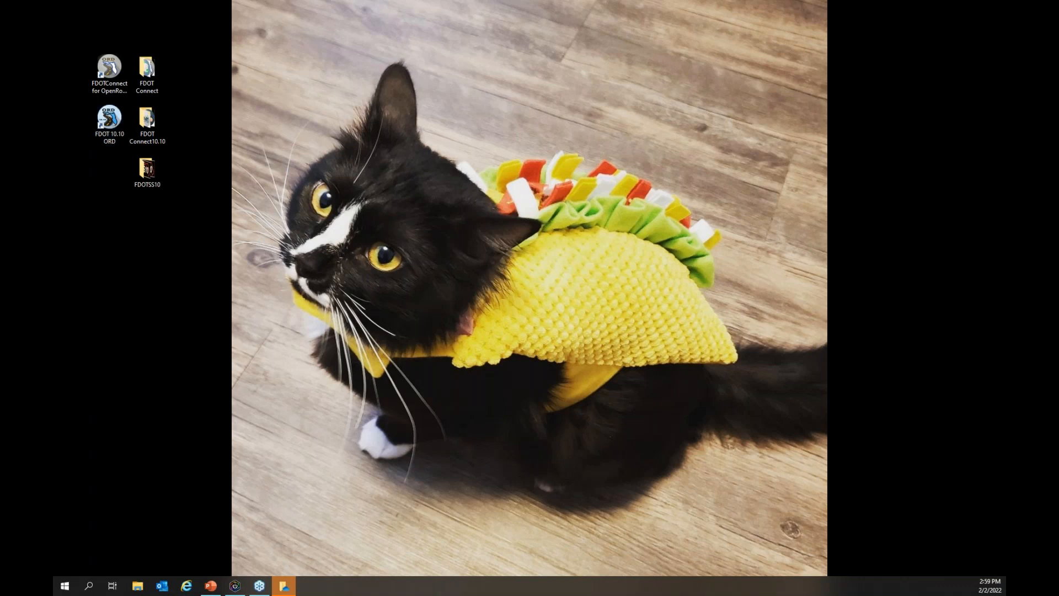